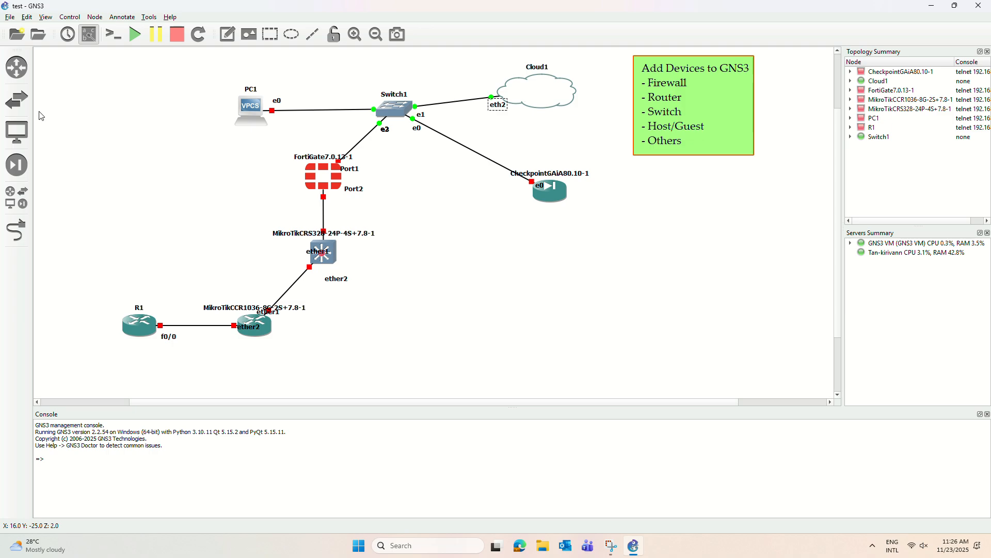
Browse the router templates, selecting c3725 and MikroTik
{"action": "left_click", "coordinate": [23, 74]}
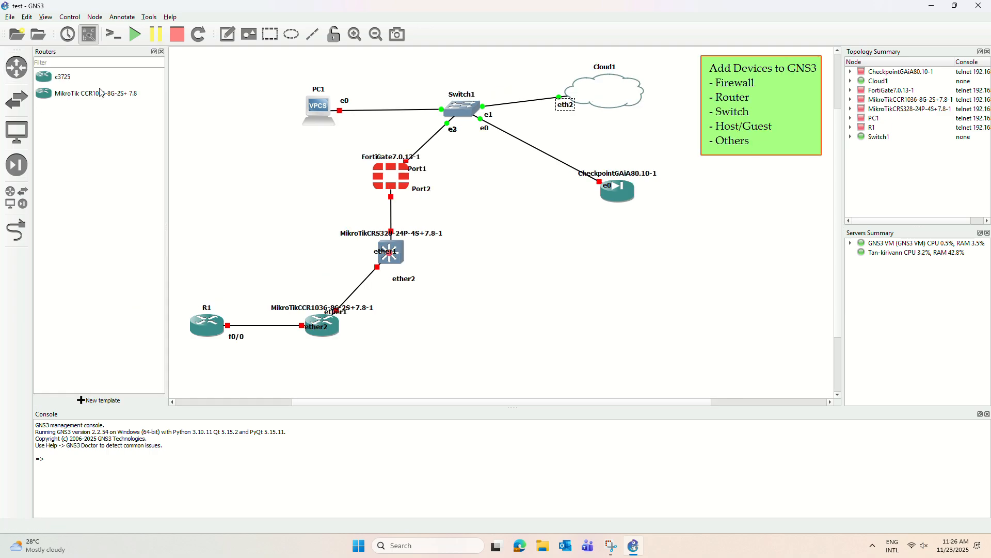
{"action": "left_click", "coordinate": [65, 79]}
{"action": "left_click", "coordinate": [76, 93]}
{"action": "left_click", "coordinate": [66, 82]}
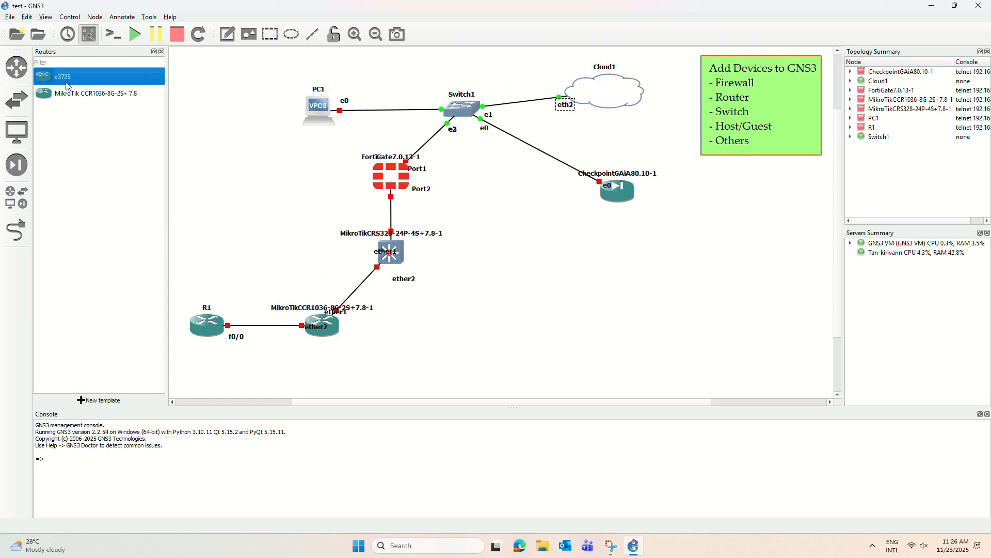
{"action": "left_click", "coordinate": [70, 95]}
{"action": "left_click", "coordinate": [65, 81]}
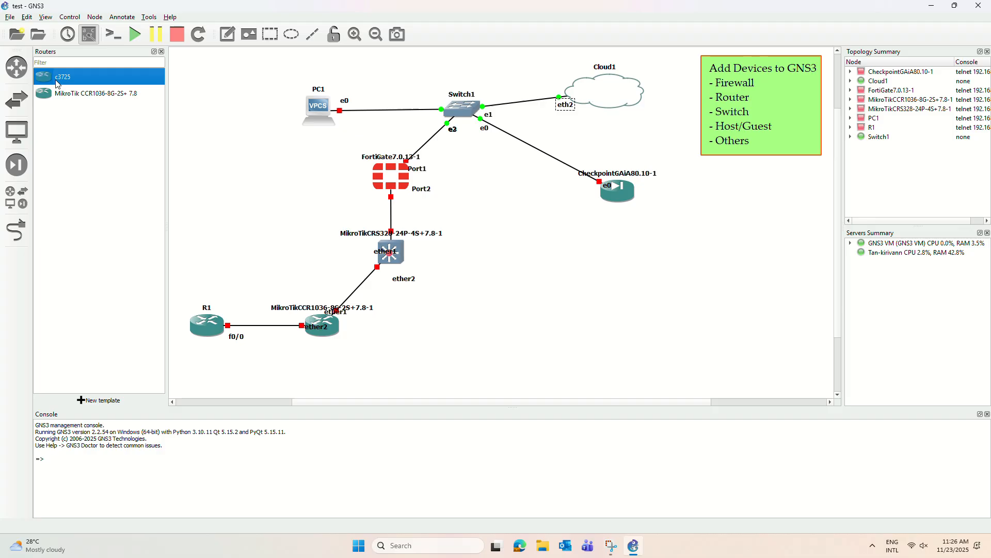
Look through the switch templates, including MikroTik CRS328, and then the end device templates
{"action": "left_click", "coordinate": [19, 106]}
{"action": "left_click", "coordinate": [86, 147]}
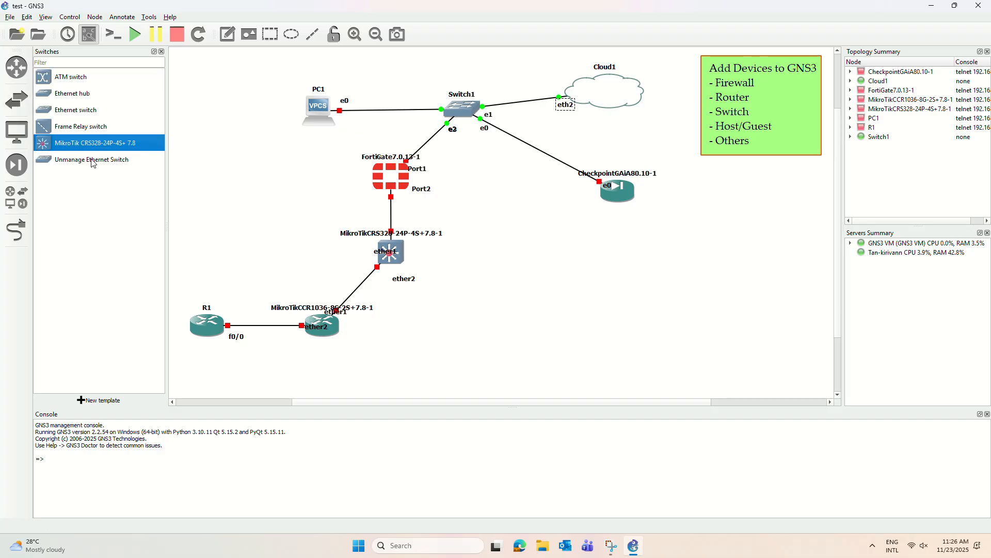
{"action": "left_click", "coordinate": [22, 134]}
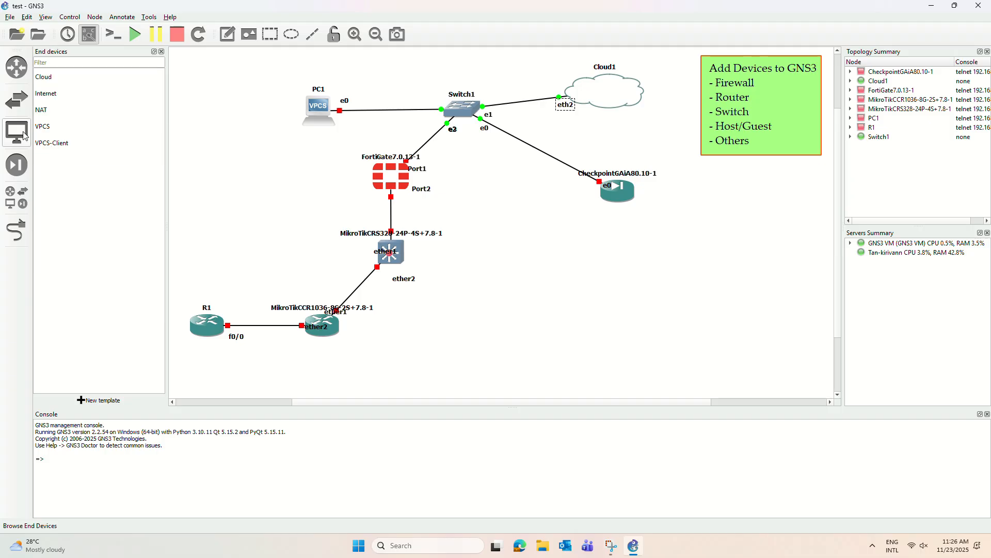
List the security device templates and select Cisco ASAv 9.8.1, FortiGate 7.0.13, then ASAv again
{"action": "left_click", "coordinate": [17, 164]}
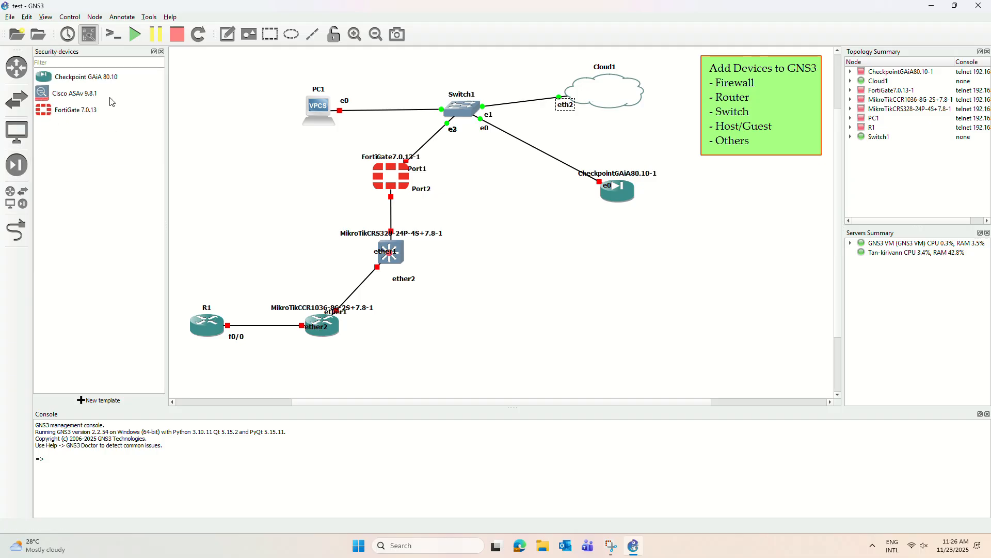
{"action": "left_click", "coordinate": [88, 98]}
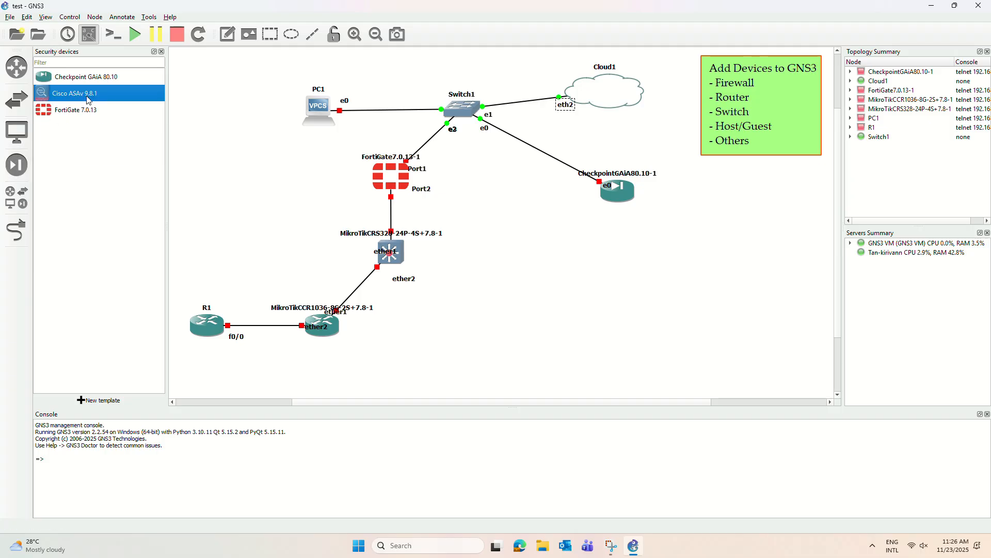
{"action": "left_click", "coordinate": [90, 111]}
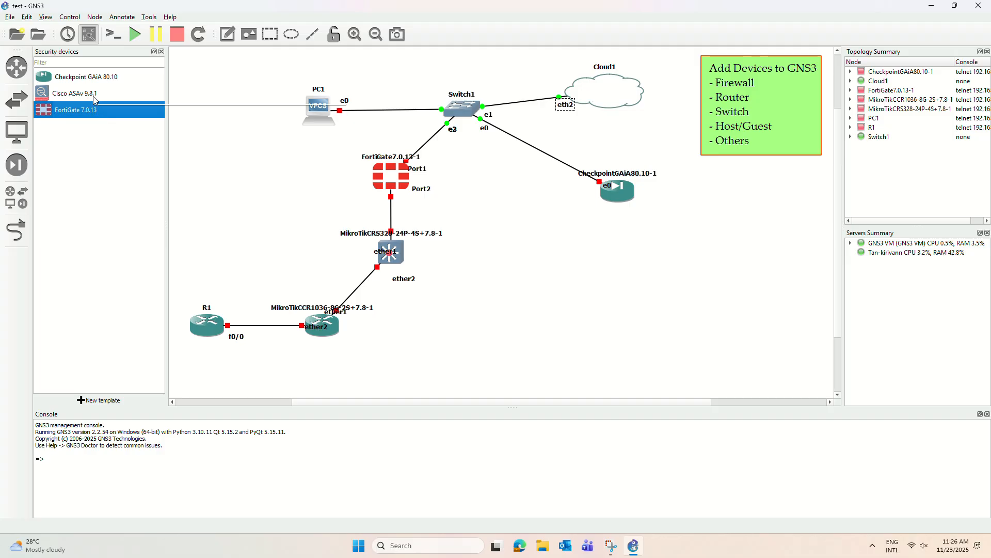
{"action": "left_click", "coordinate": [94, 98]}
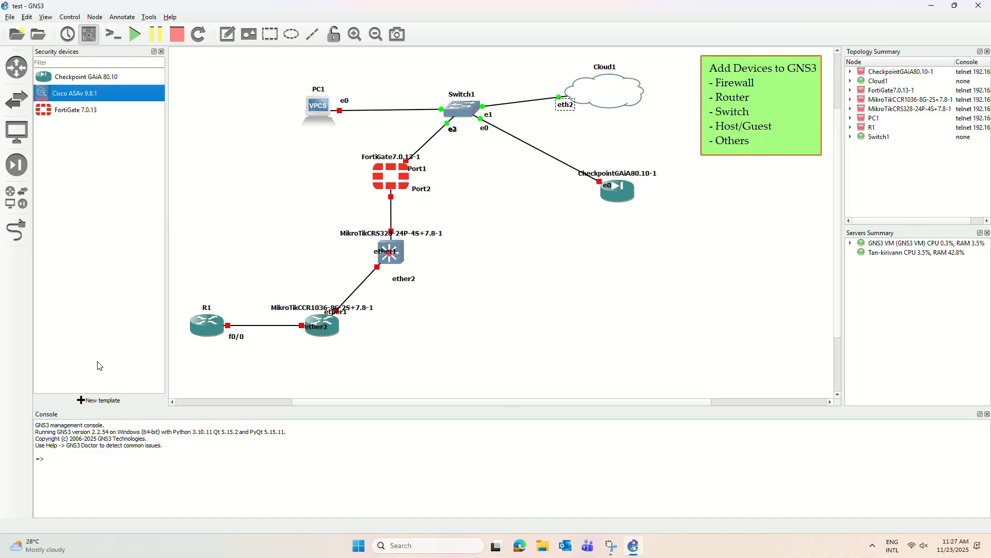
Create a new template from the GNS3 server, choosing Cisco ASAv under Firewalls to install
{"action": "left_click", "coordinate": [101, 400]}
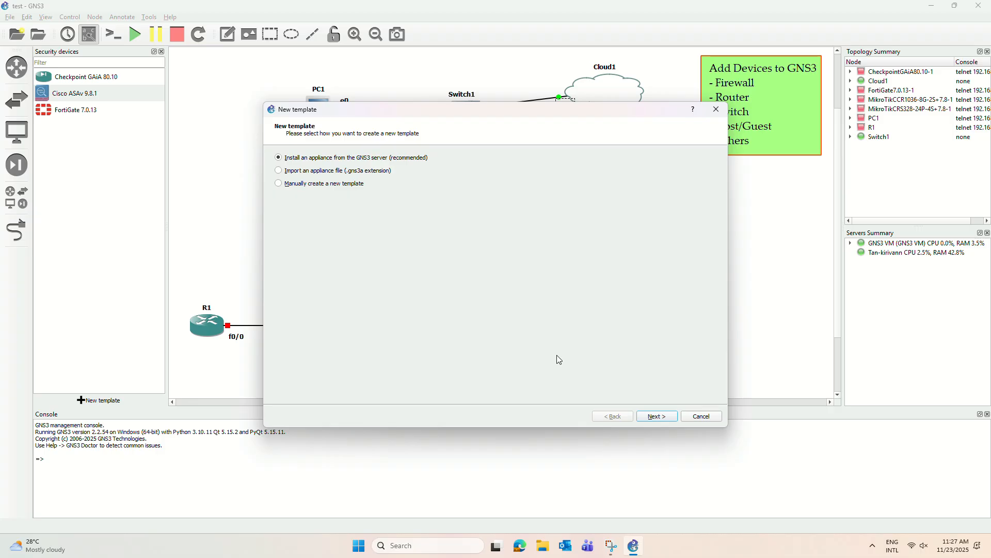
{"action": "left_click", "coordinate": [664, 419]}
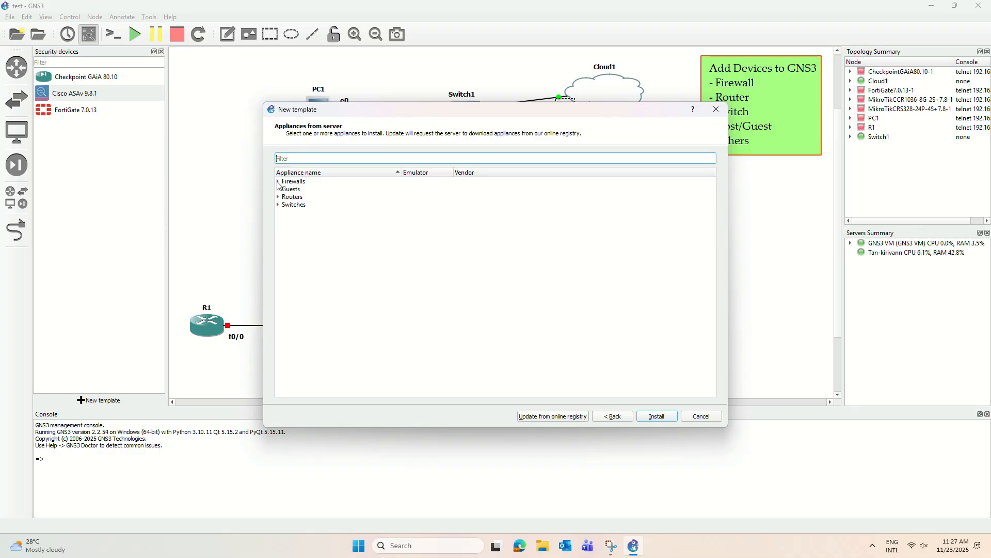
{"action": "left_click", "coordinate": [278, 182]}
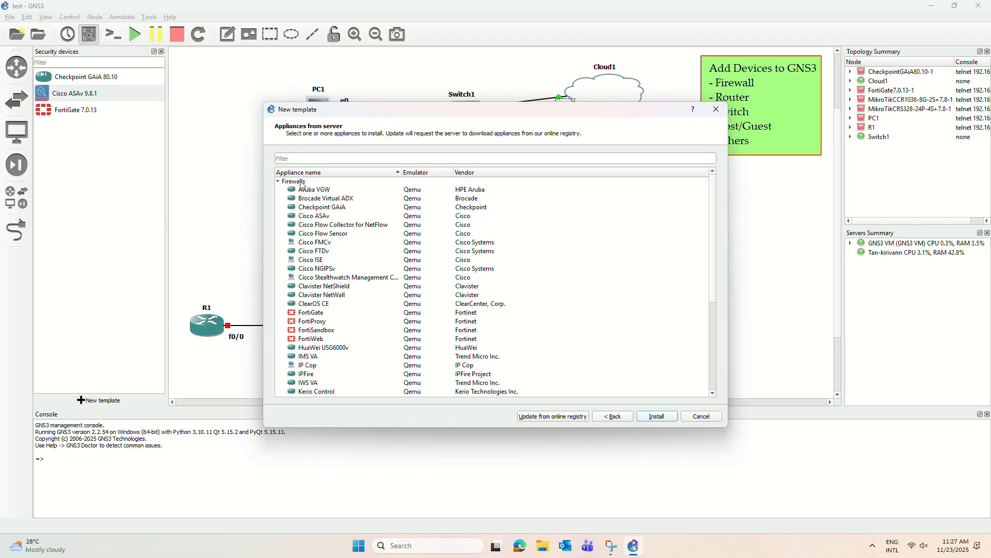
{"action": "left_click", "coordinate": [316, 217]}
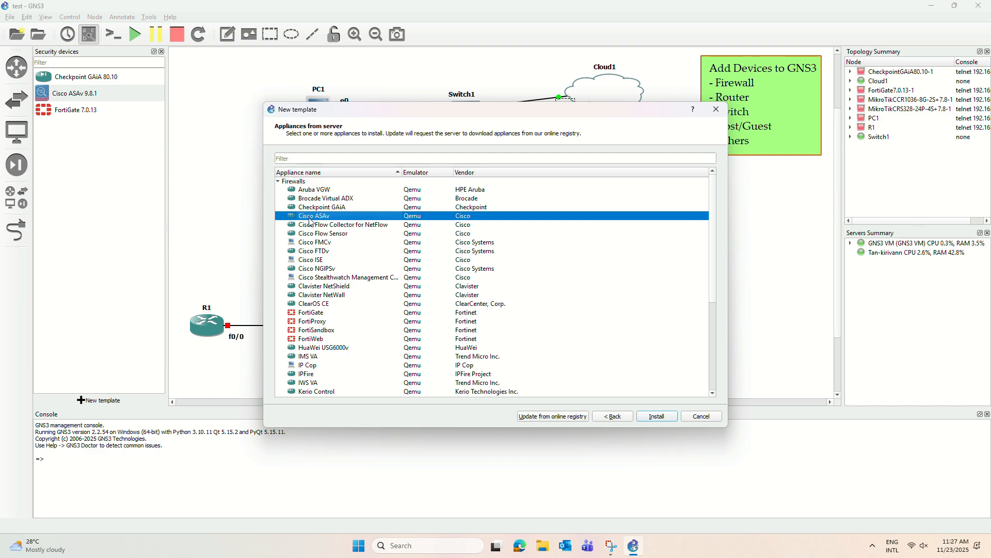
{"action": "left_click", "coordinate": [655, 417]}
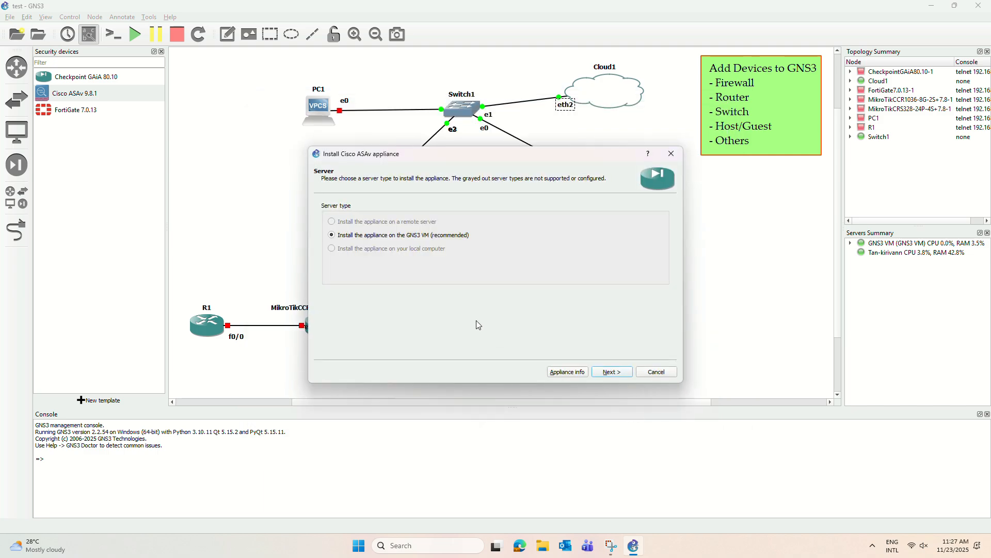
Accept the GNS3 VM server and Qemu settings, then move the wizard up to view ASAv versions
{"action": "left_click", "coordinate": [623, 372]}
{"action": "left_click", "coordinate": [611, 372]}
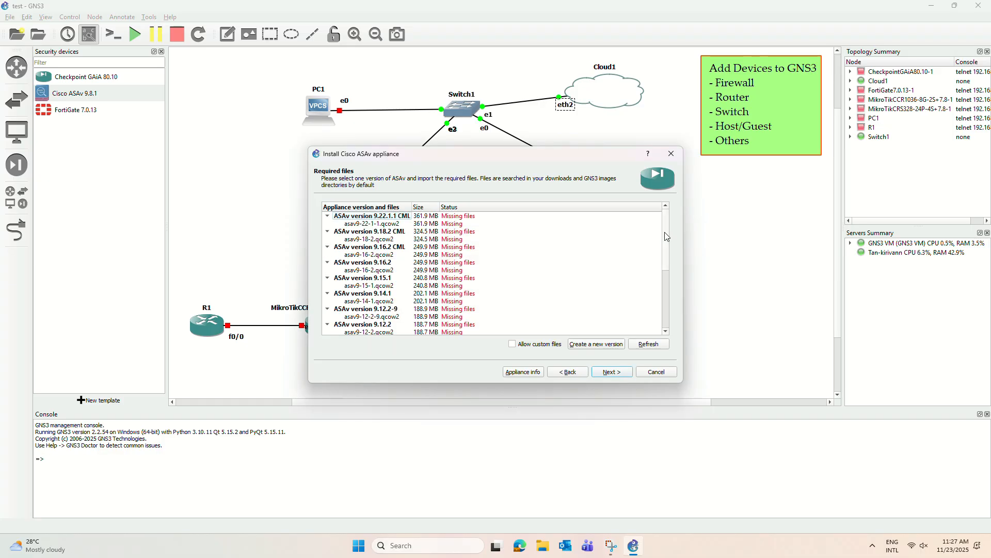
{"action": "mouse_move", "coordinate": [664, 236]}
{"action": "left_mouse_down"}
{"action": "mouse_move", "coordinate": [665, 304]}
{"action": "mouse_move", "coordinate": [673, 228]}
{"action": "left_mouse_up"}
{"action": "left_click_drag", "start_coordinate": [522, 155], "coordinate": [526, 123]}
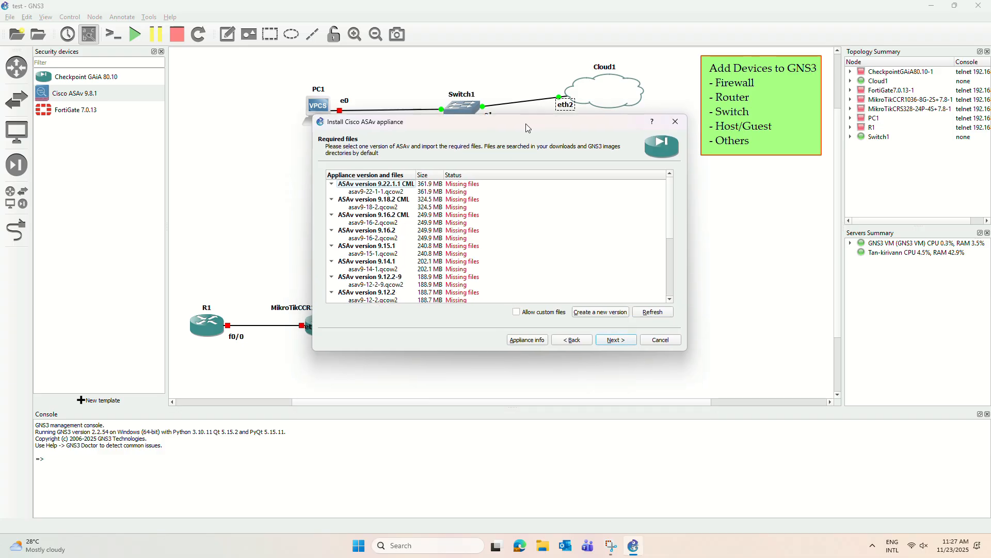
{"action": "left_click", "coordinate": [384, 185]}
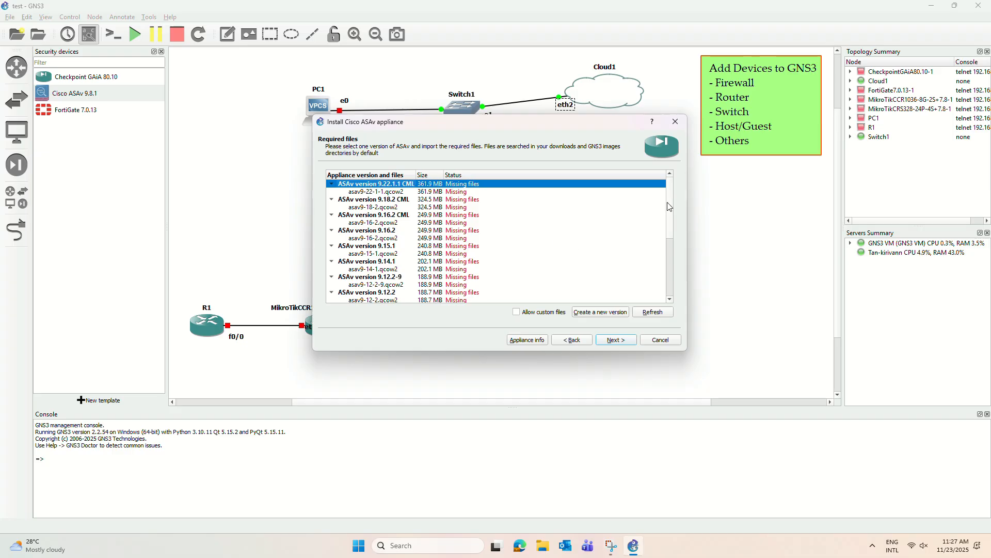
Scroll to ASAv version 9.8.1, expand it and select its asav981.qcow2 image
{"action": "scroll", "coordinate": [669, 218], "scroll_direction": "down", "scroll_amount": 1}
{"action": "scroll", "coordinate": [670, 218], "scroll_direction": "down", "scroll_amount": 4}
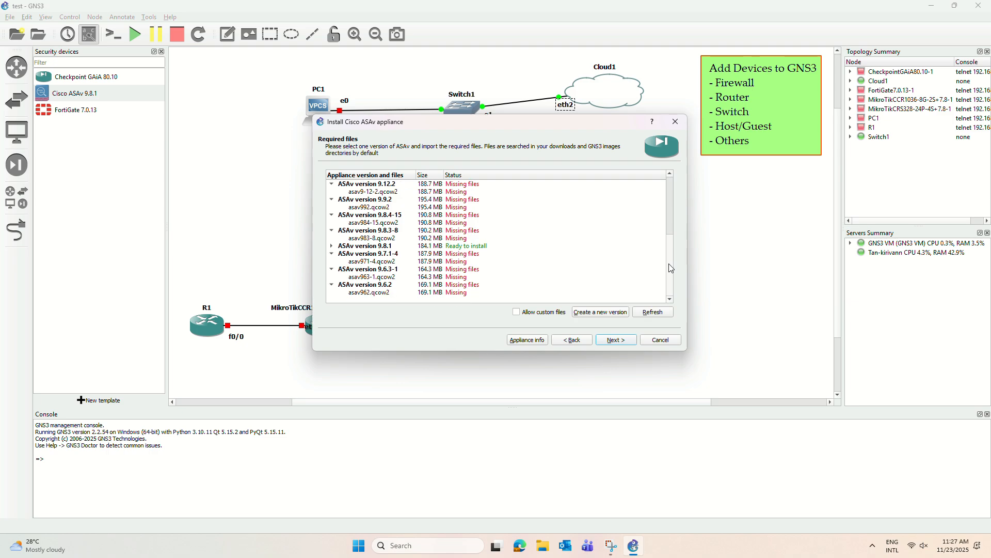
{"action": "left_click", "coordinate": [332, 246]}
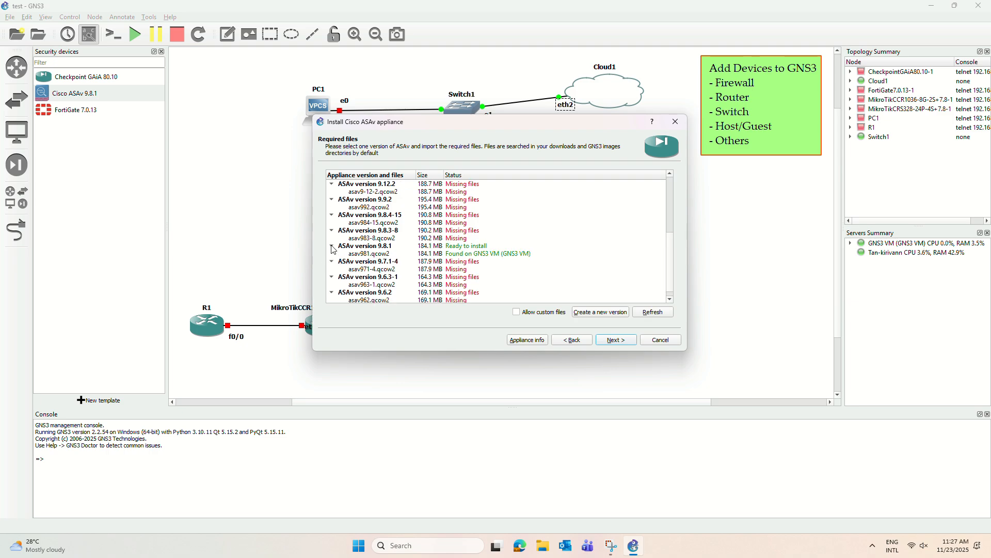
{"action": "left_click", "coordinate": [385, 247]}
{"action": "left_click", "coordinate": [442, 254]}
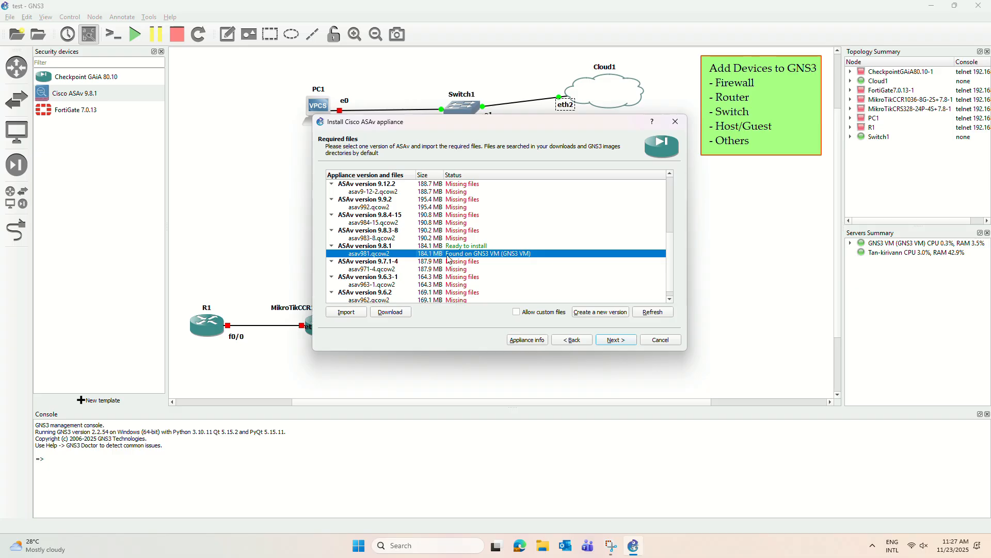
{"action": "left_click", "coordinate": [454, 247]}
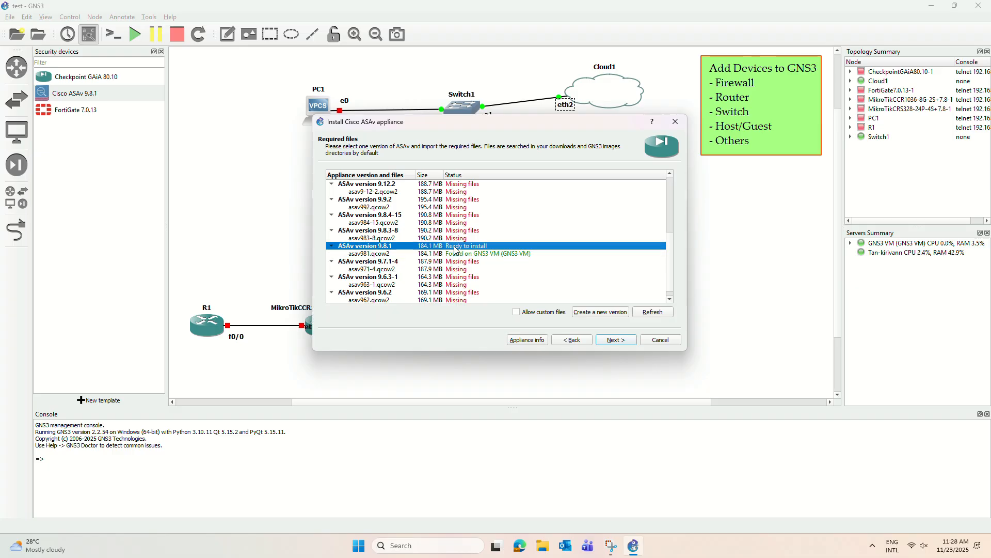
{"action": "left_click", "coordinate": [455, 254]}
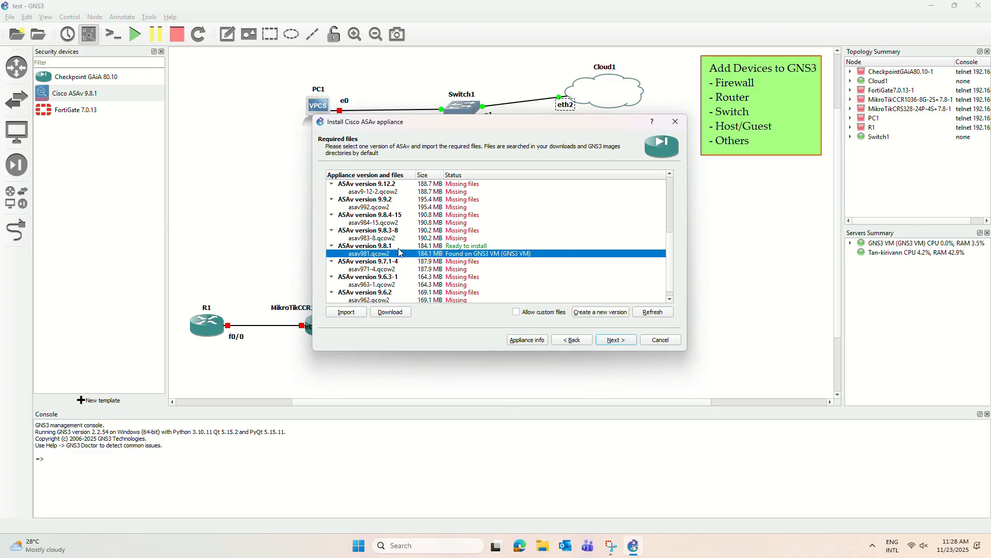
{"action": "left_click_drag", "start_coordinate": [670, 256], "coordinate": [671, 202]}
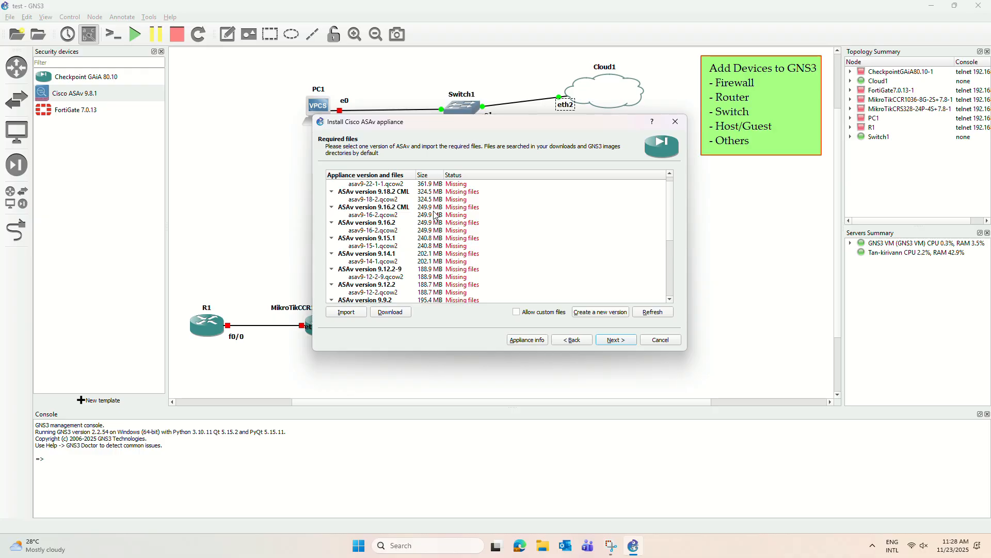
{"action": "scroll", "coordinate": [495, 242], "scroll_direction": "down", "scroll_amount": 3}
{"action": "left_click", "coordinate": [456, 287]}
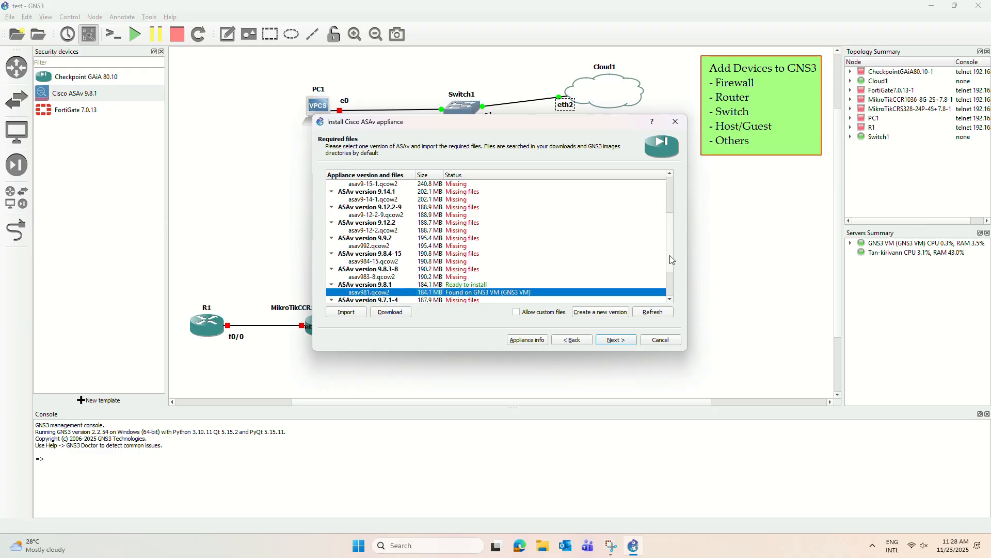
{"action": "scroll", "coordinate": [456, 268], "scroll_direction": "down", "scroll_amount": 2}
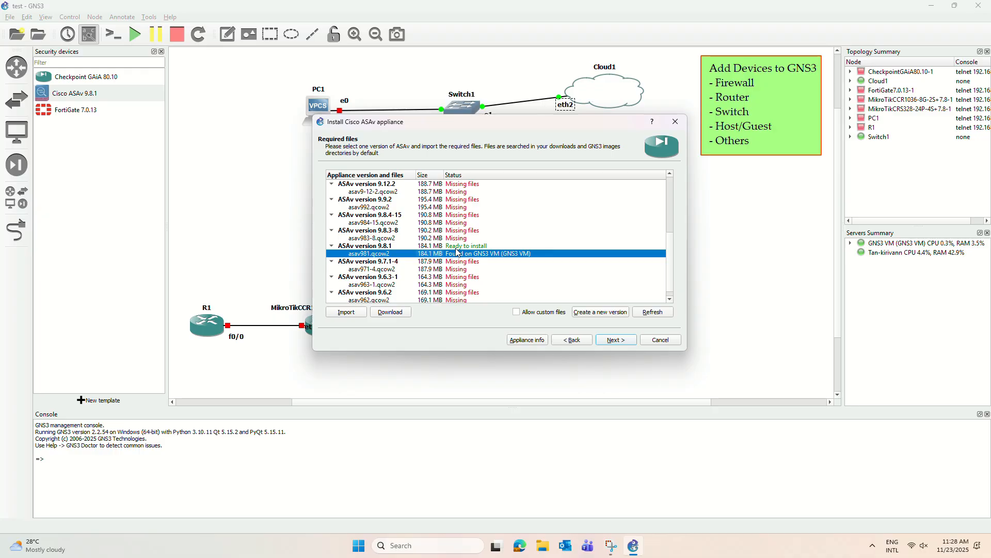
{"action": "left_click", "coordinate": [674, 342]}
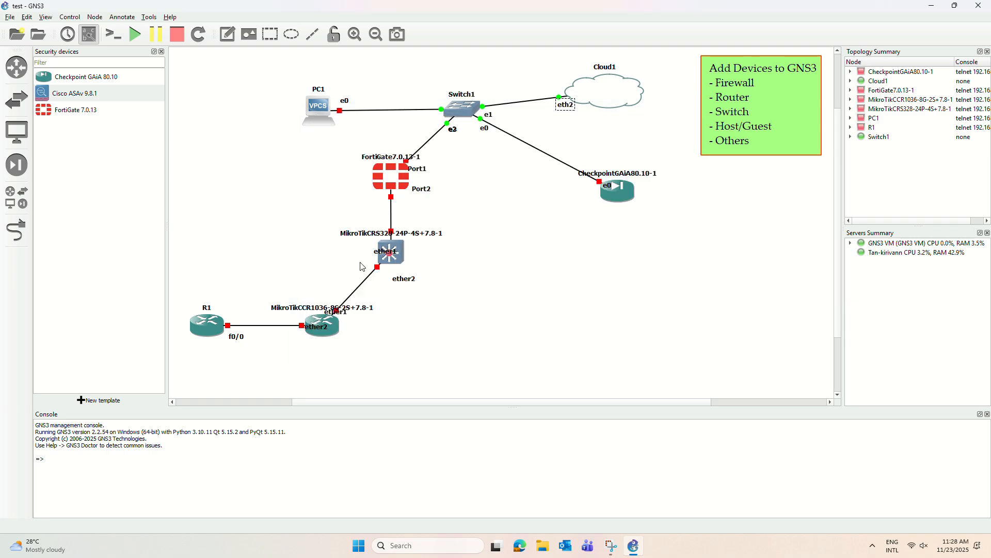
{"action": "left_click", "coordinate": [76, 98]}
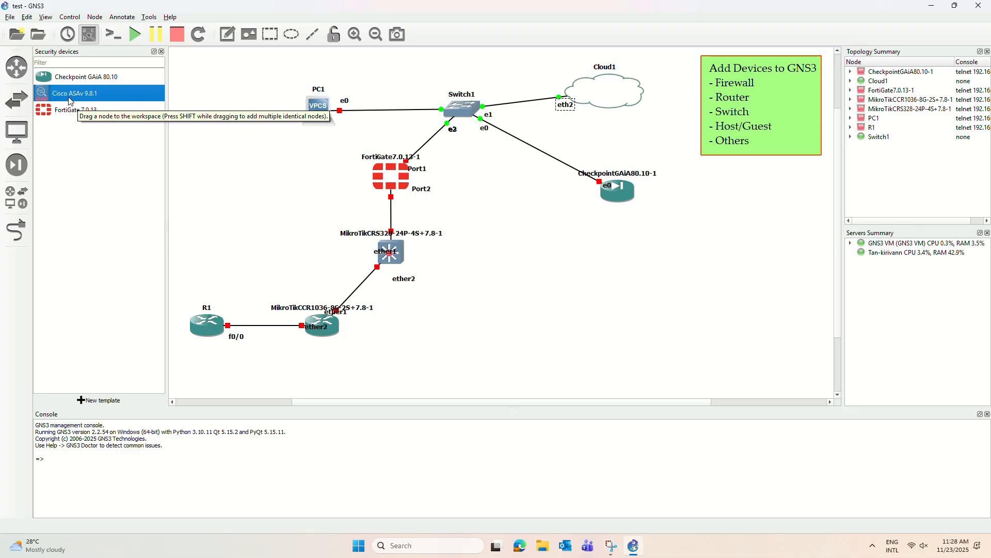
{"action": "right_click", "coordinate": [95, 95]}
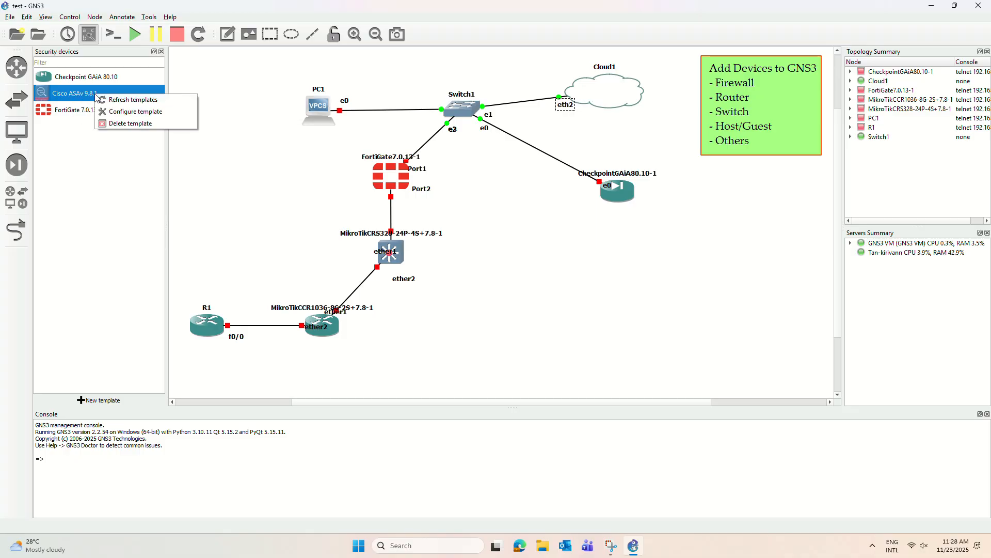
{"action": "left_click", "coordinate": [76, 110]}
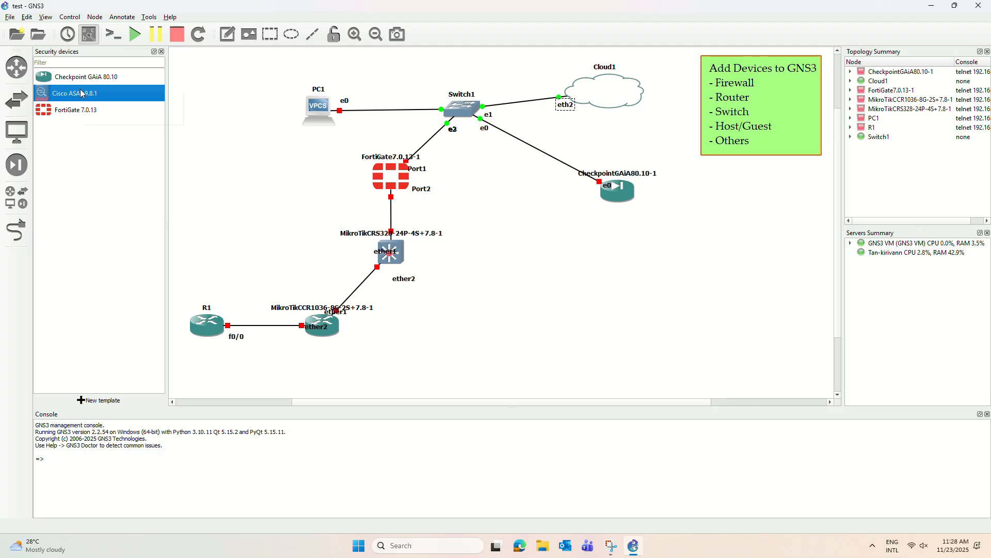
{"action": "right_click", "coordinate": [81, 93]}
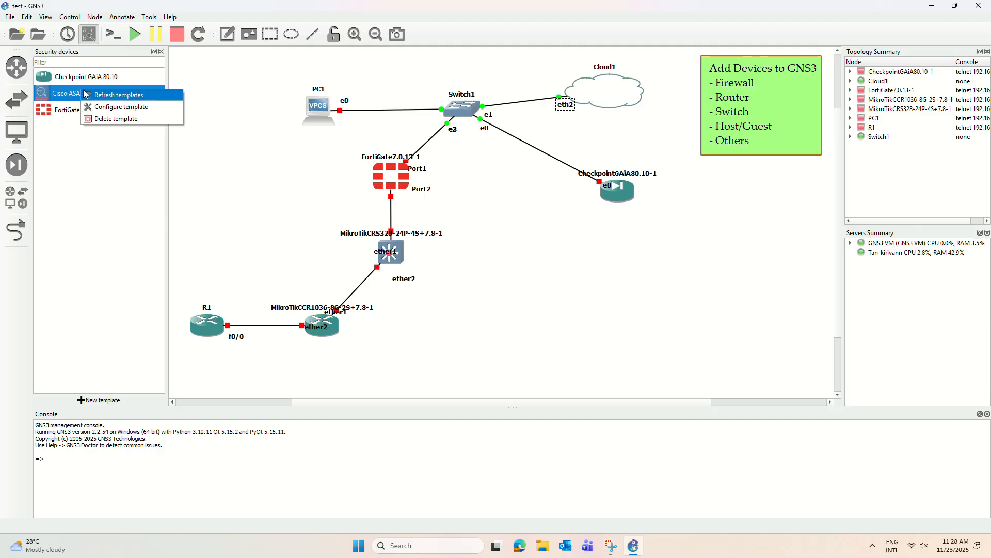
{"action": "left_click", "coordinate": [120, 107]}
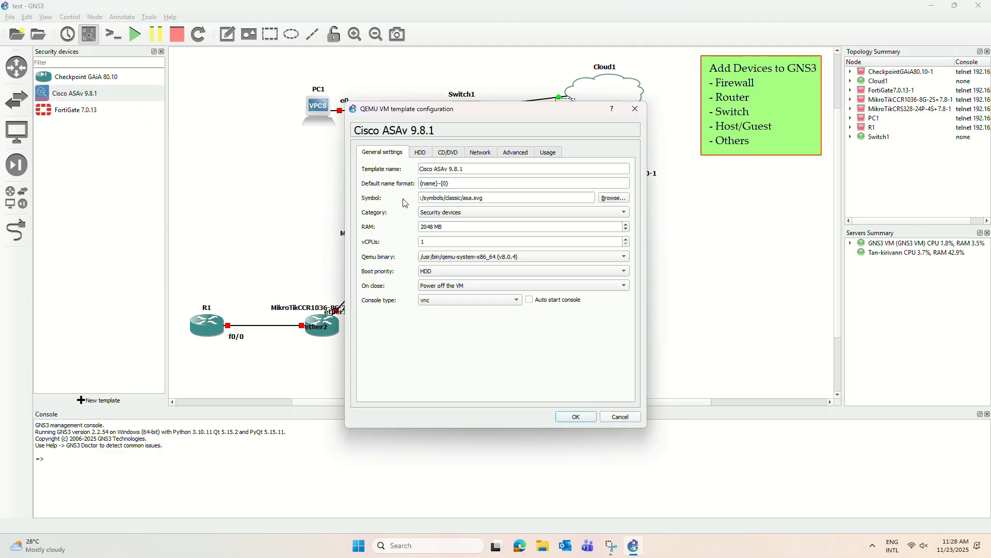
{"action": "left_click", "coordinate": [611, 200]}
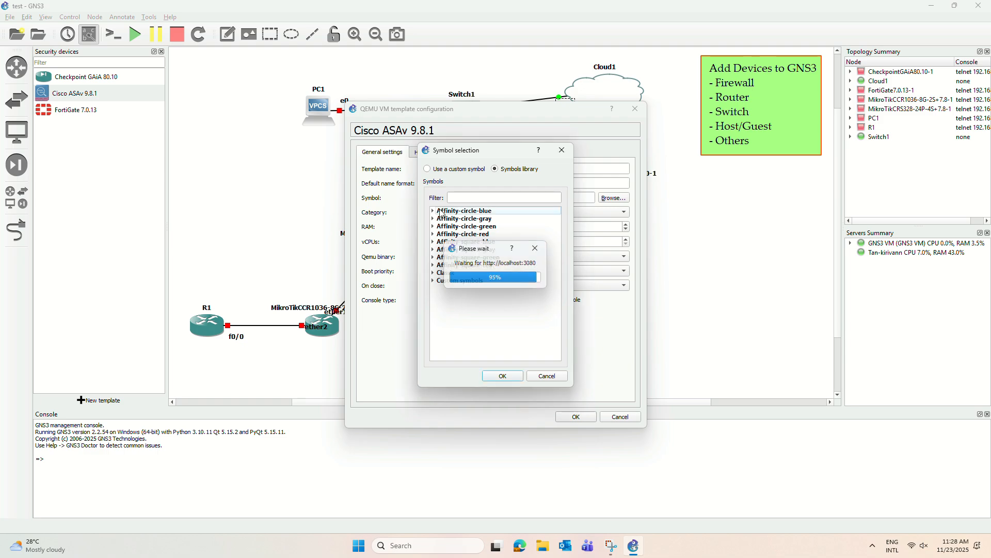
{"action": "left_click", "coordinate": [433, 211]}
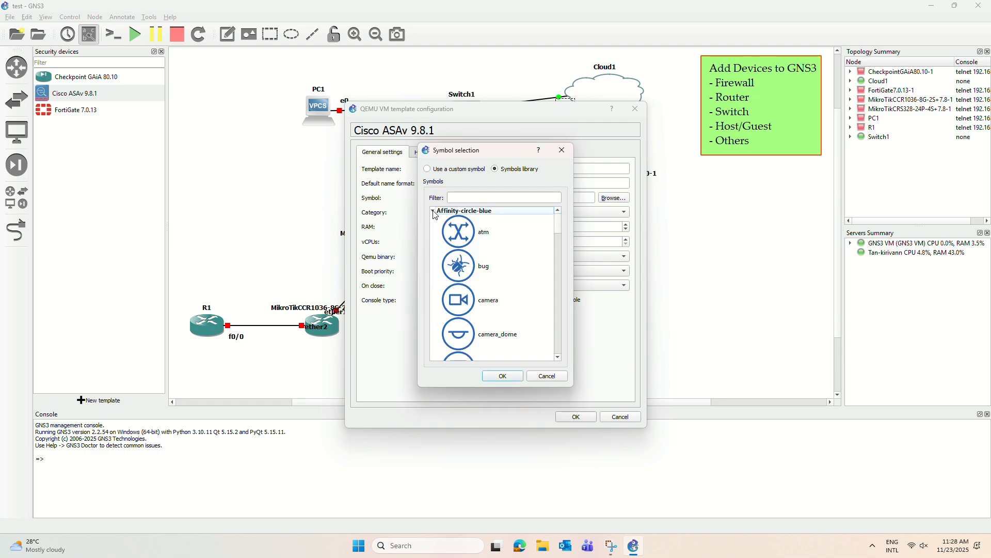
{"action": "left_click", "coordinate": [432, 211]}
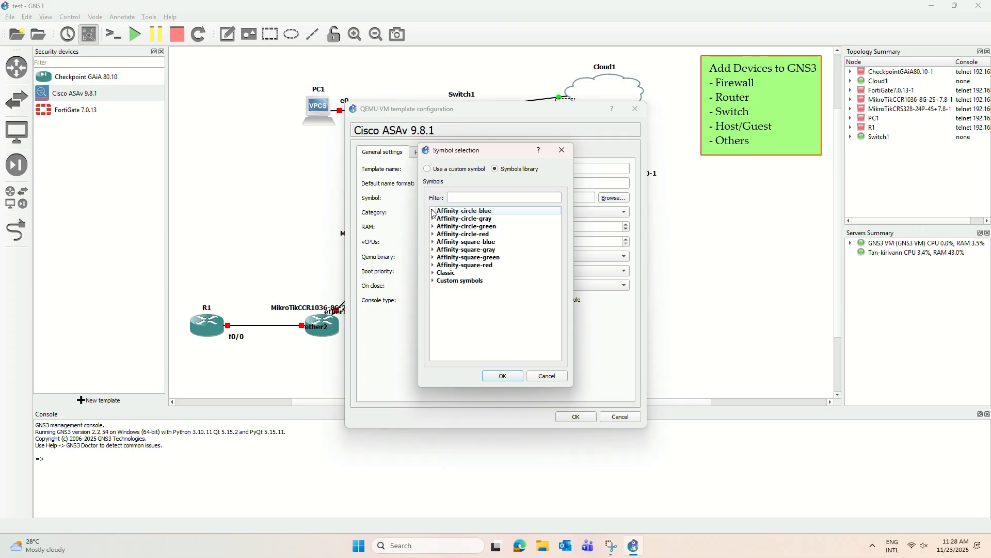
{"action": "left_click", "coordinate": [433, 273]}
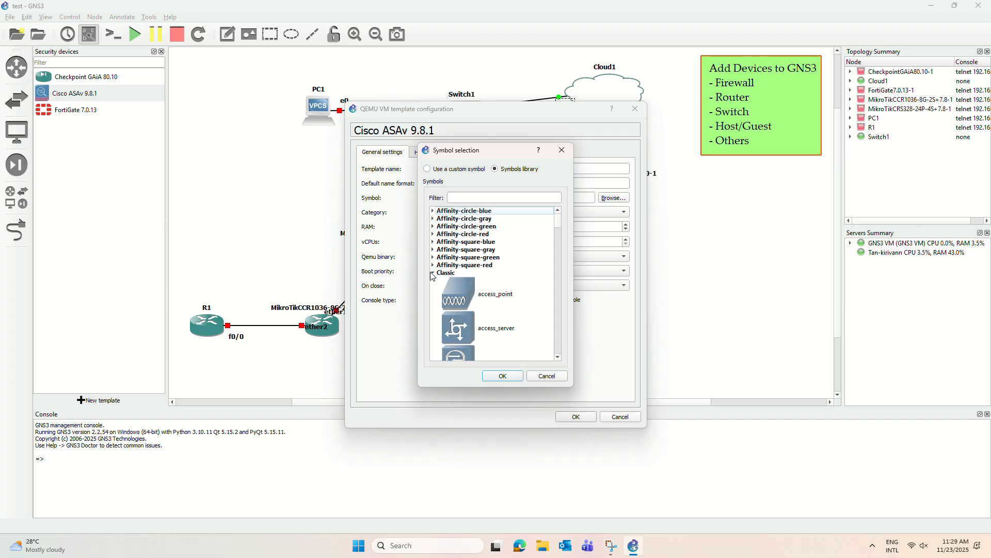
{"action": "scroll", "coordinate": [509, 282], "scroll_direction": "down", "scroll_amount": 3}
{"action": "left_click", "coordinate": [464, 302]}
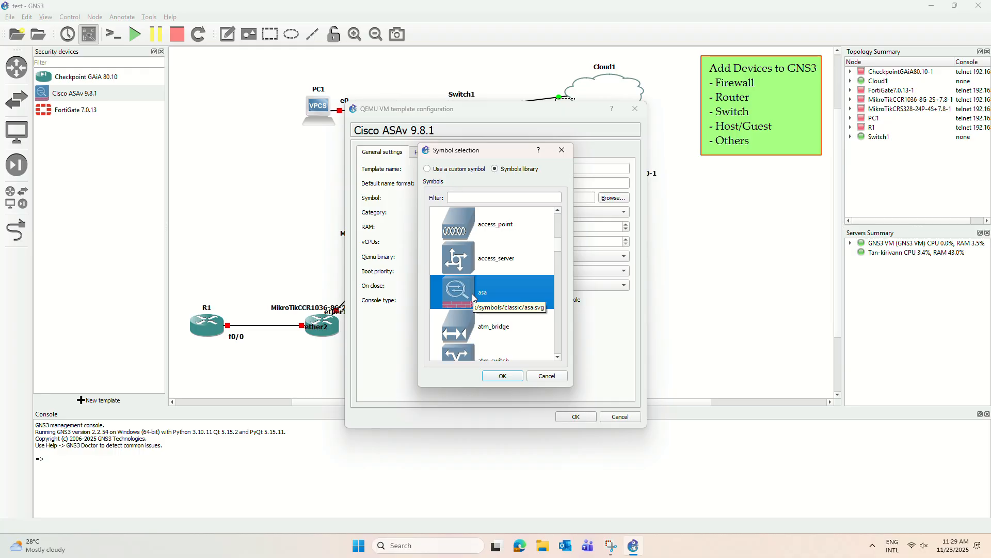
{"action": "left_click", "coordinate": [427, 170]}
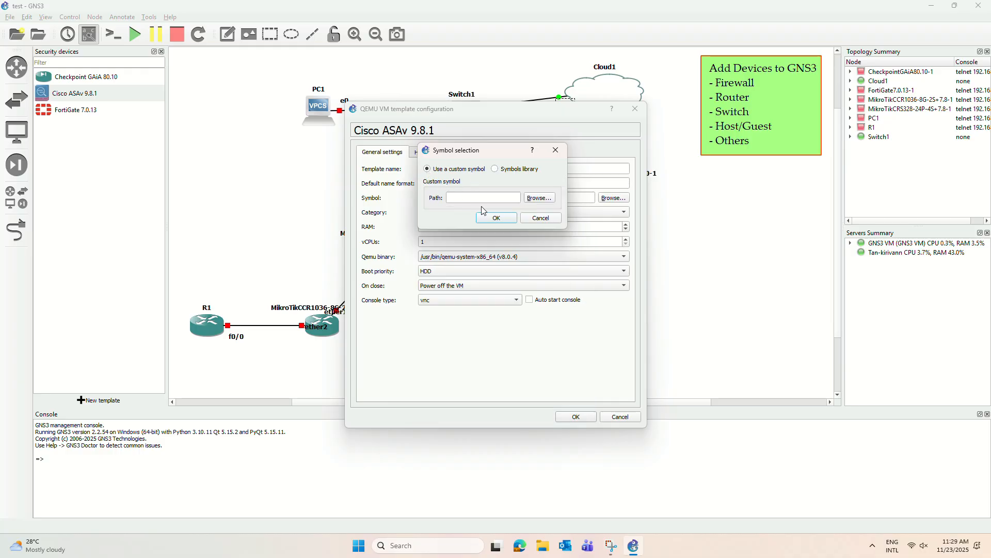
{"action": "left_click", "coordinate": [541, 218]}
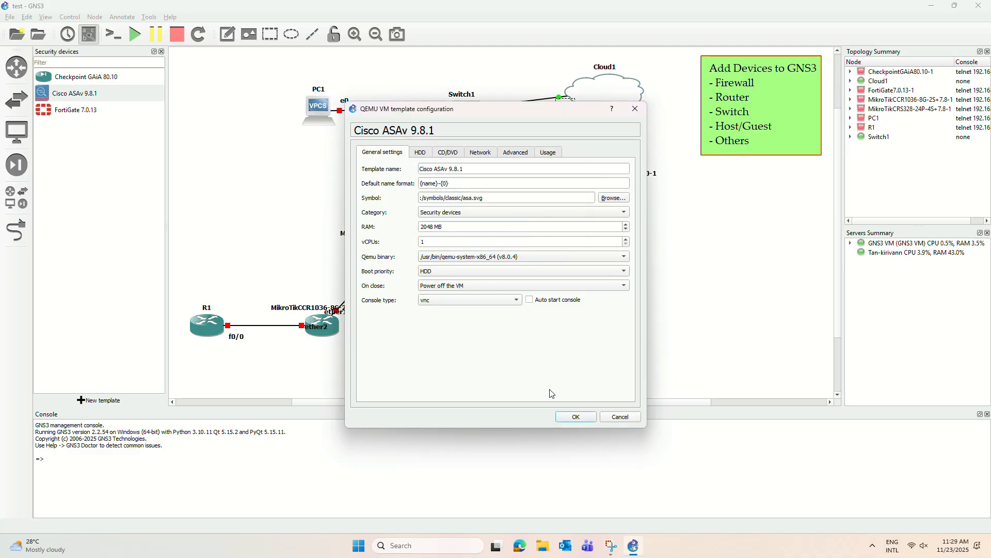
{"action": "left_click", "coordinate": [481, 152]}
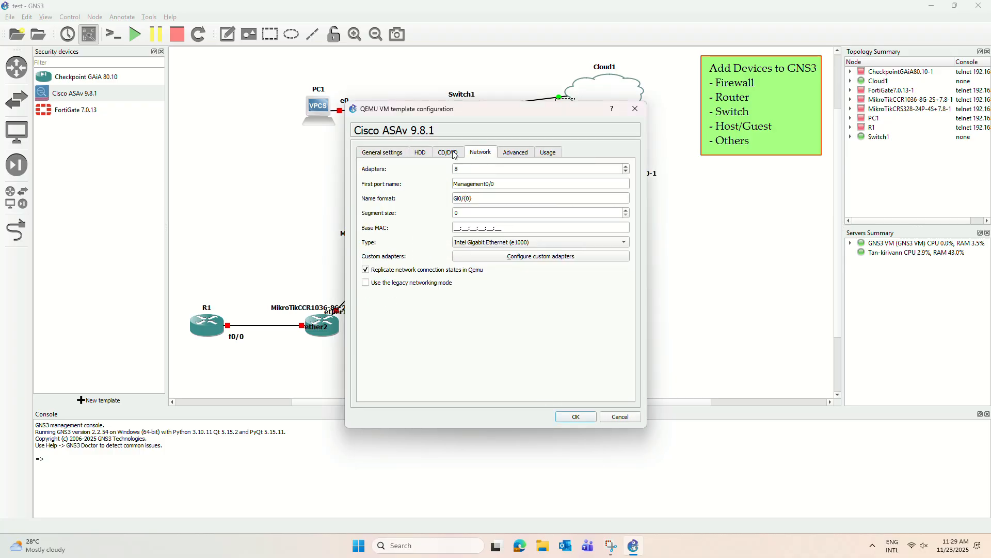
{"action": "double_click", "coordinate": [459, 170]}
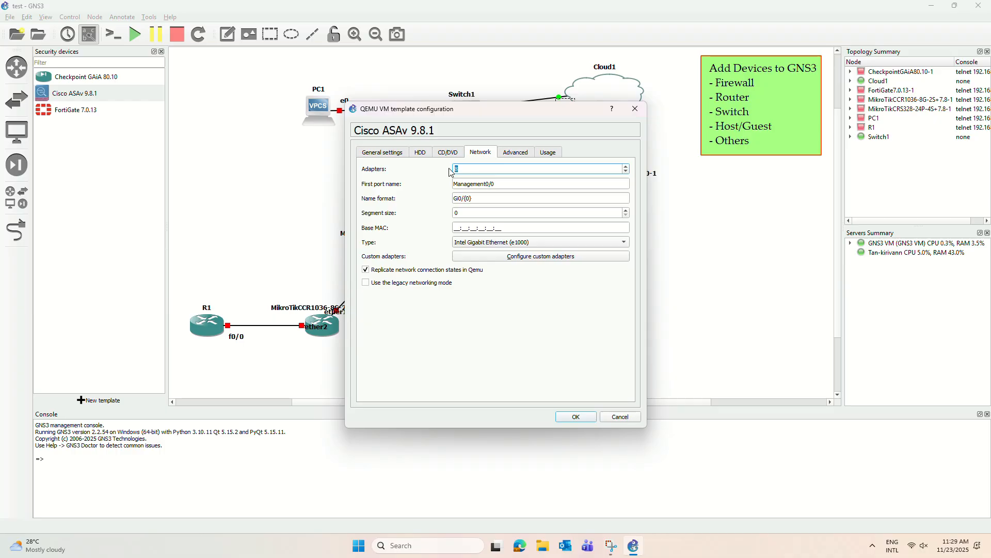
{"action": "left_click", "coordinate": [382, 153]}
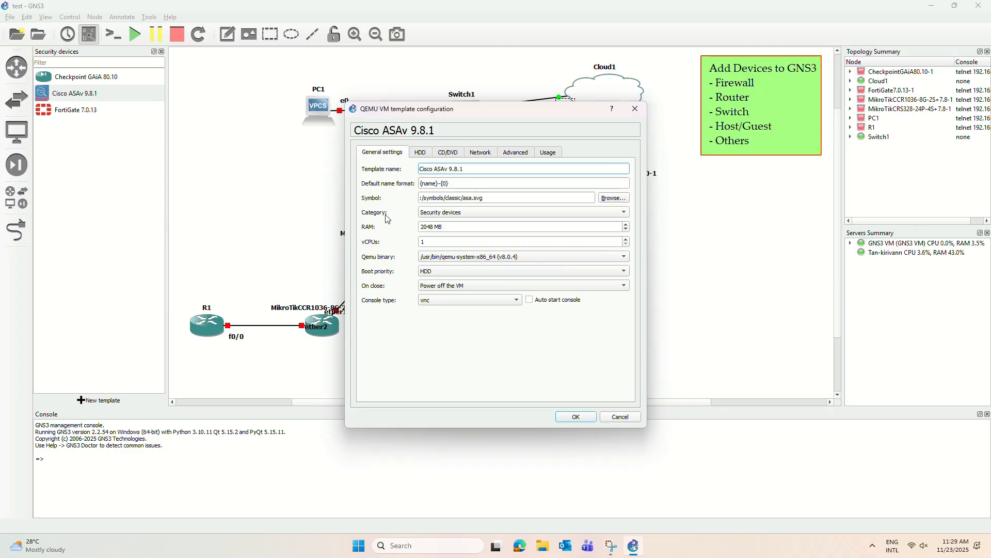
{"action": "left_click", "coordinate": [617, 418]}
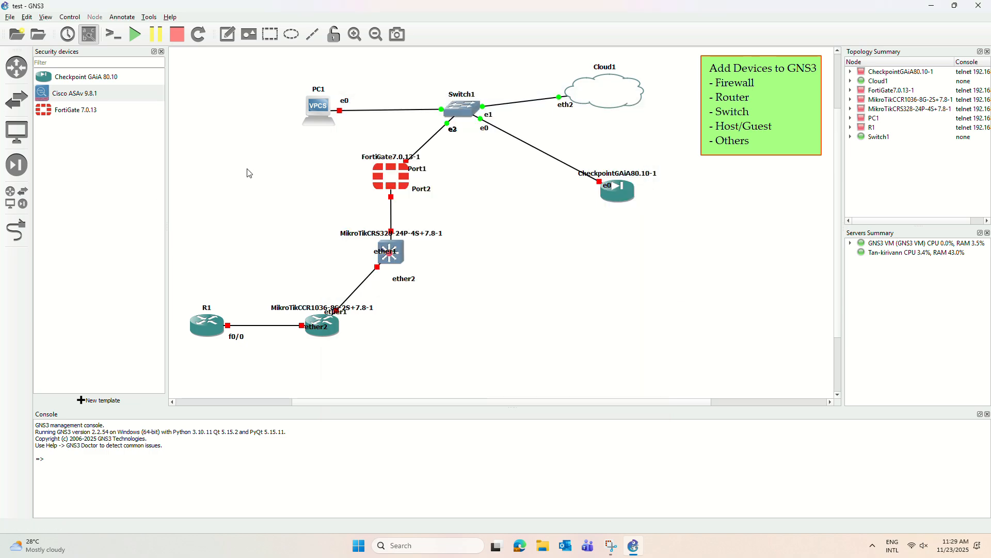
Place a Cisco ASAv 9.8.1 node below the Checkpoint firewall
{"action": "left_click", "coordinate": [71, 94]}
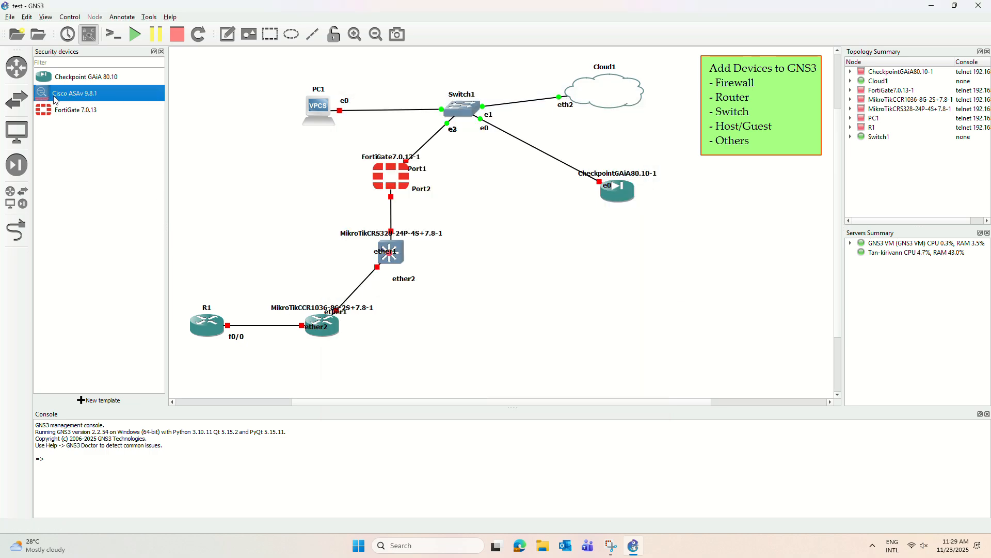
{"action": "mouse_move", "coordinate": [56, 100]}
{"action": "left_mouse_down"}
{"action": "mouse_move", "coordinate": [59, 90]}
{"action": "mouse_move", "coordinate": [590, 260]}
{"action": "mouse_move", "coordinate": [544, 282]}
{"action": "left_mouse_up"}
{"action": "left_click", "coordinate": [552, 270]}
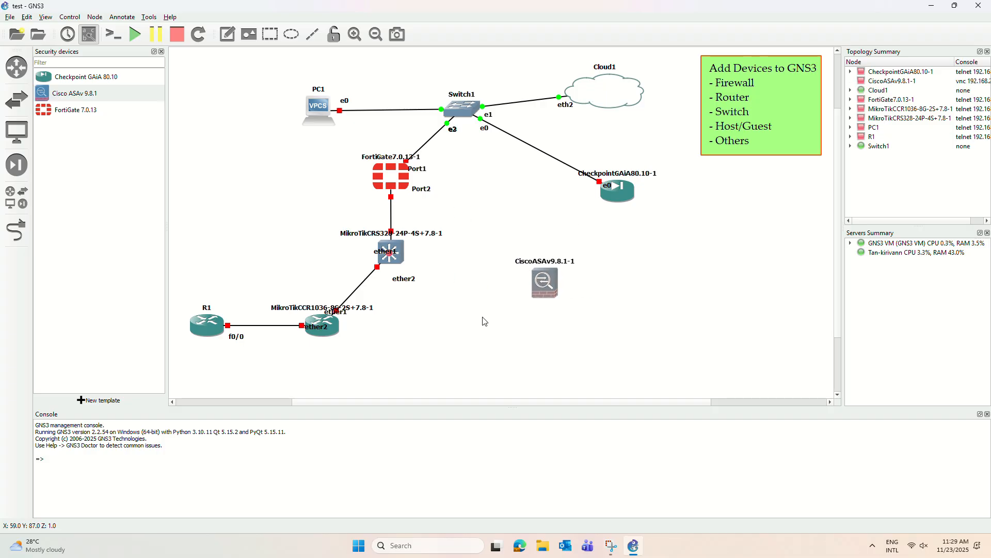
Link the ASAv's Gi0/0 to Switch1's e4 port and start the node
{"action": "left_click", "coordinate": [16, 231]}
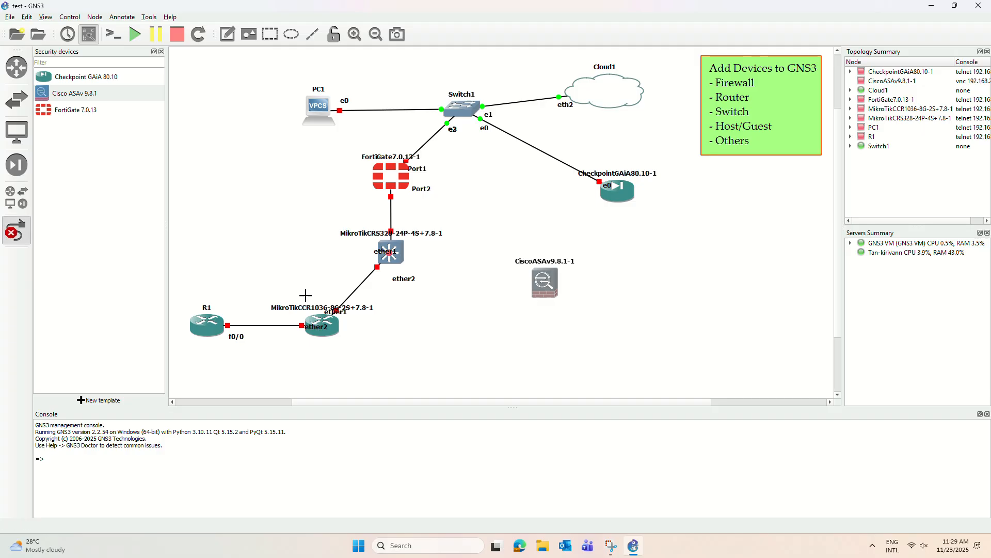
{"action": "left_click", "coordinate": [542, 282]}
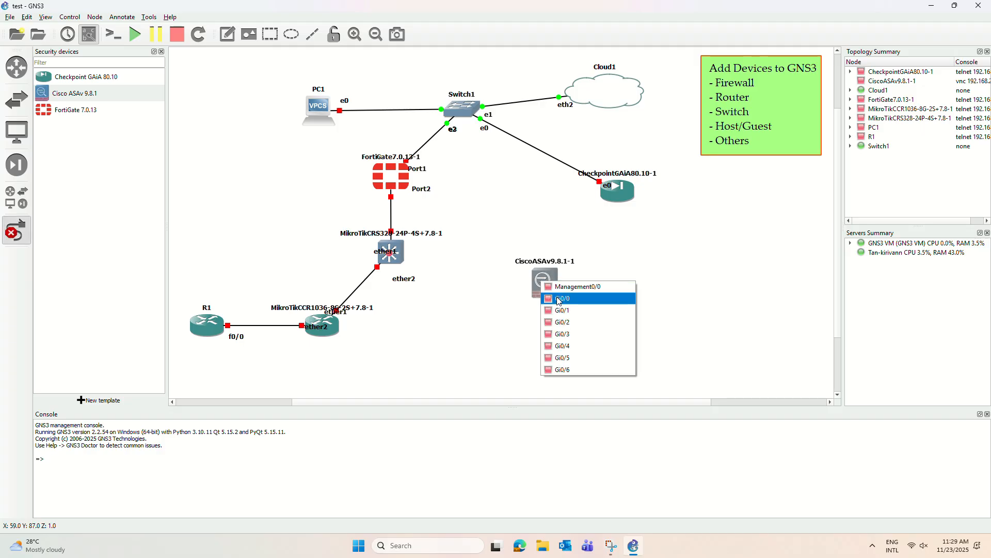
{"action": "left_click", "coordinate": [559, 299]}
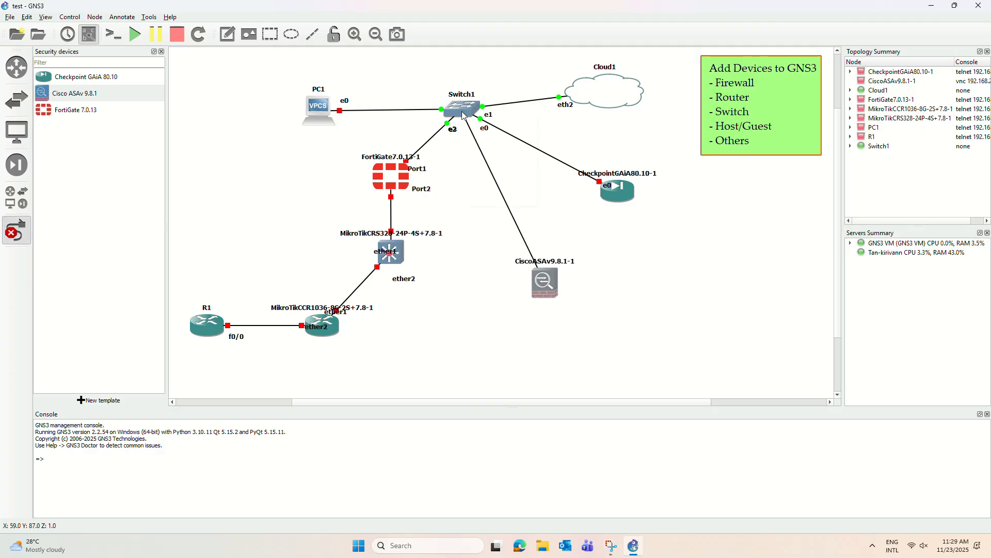
{"action": "left_click", "coordinate": [464, 112]}
{"action": "left_click", "coordinate": [480, 165]}
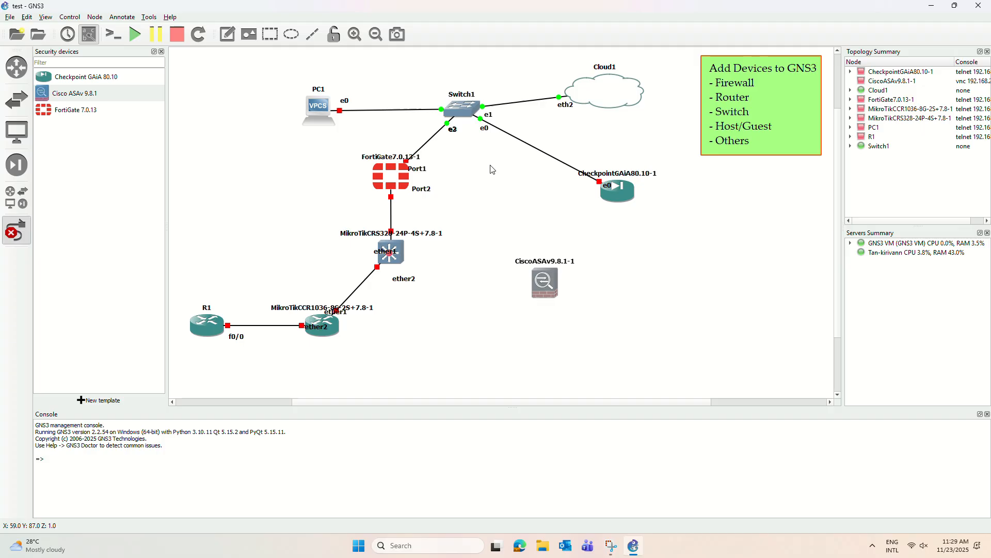
{"action": "right_click", "coordinate": [475, 204]}
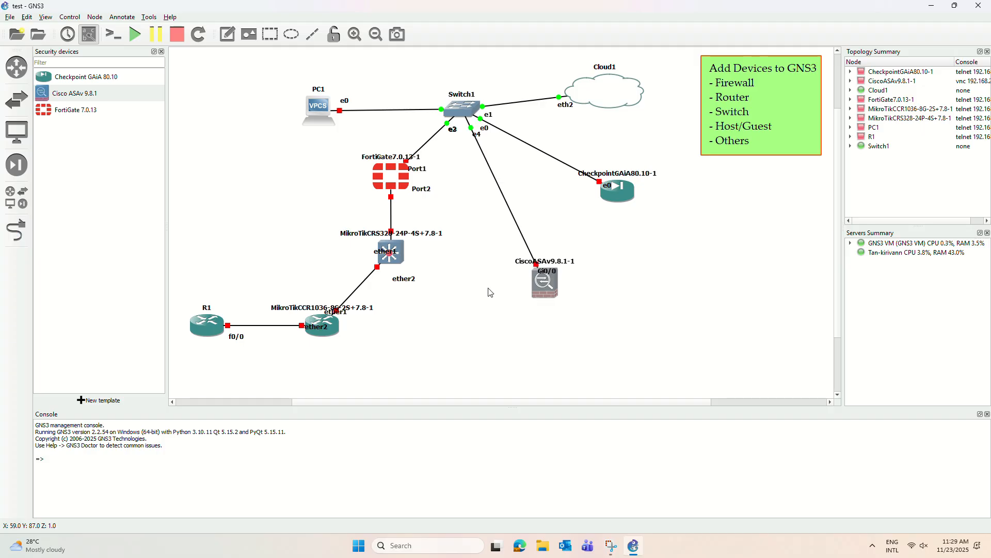
{"action": "right_click", "coordinate": [547, 286]}
{"action": "left_click", "coordinate": [568, 316]}
Open the CiscoASAv9.8.1-1 console, let it boot minimized, and return to the GNS3 topology
{"action": "right_click", "coordinate": [544, 283]}
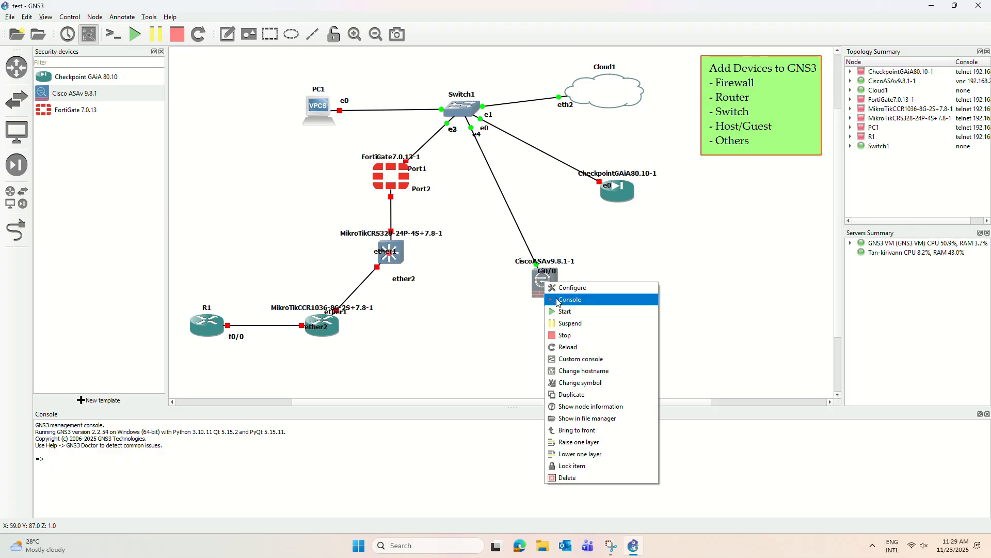
{"action": "left_click", "coordinate": [555, 299]}
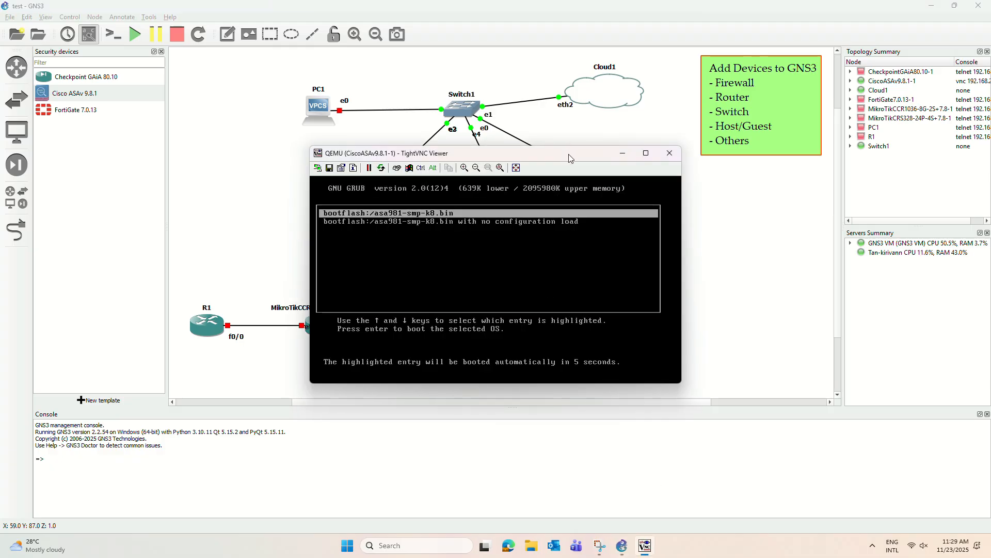
{"action": "left_click_drag", "start_coordinate": [568, 154], "coordinate": [332, 131]}
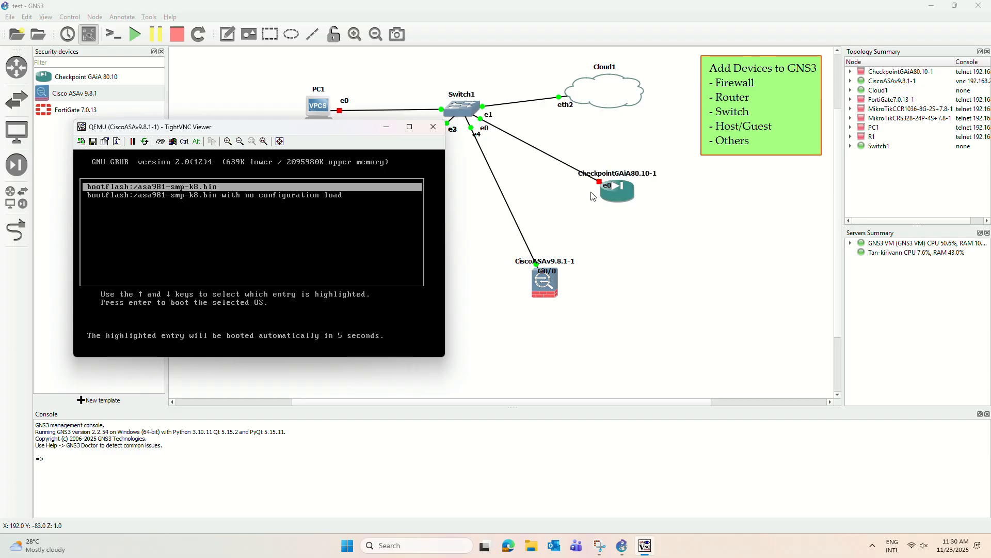
{"action": "left_click", "coordinate": [934, 9]}
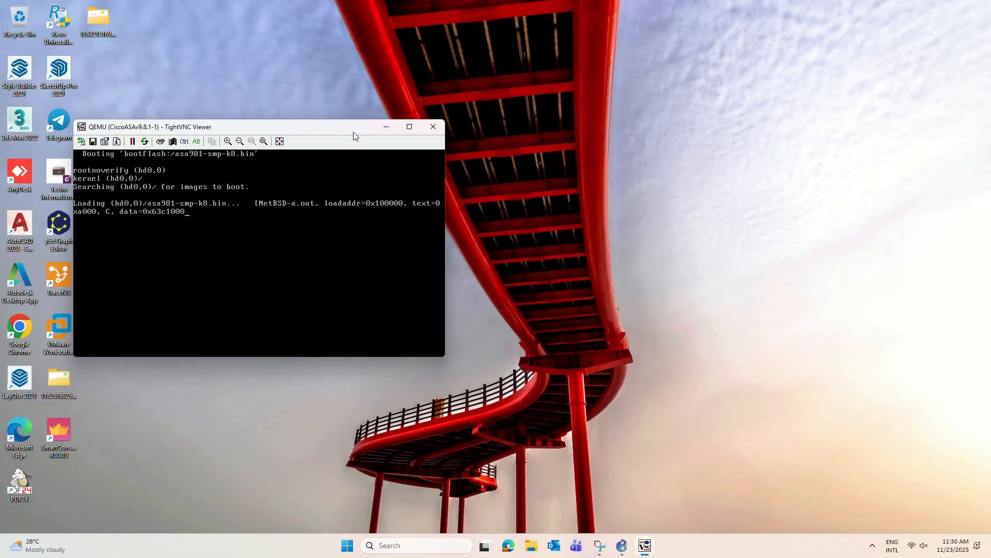
{"action": "left_click", "coordinate": [385, 127]}
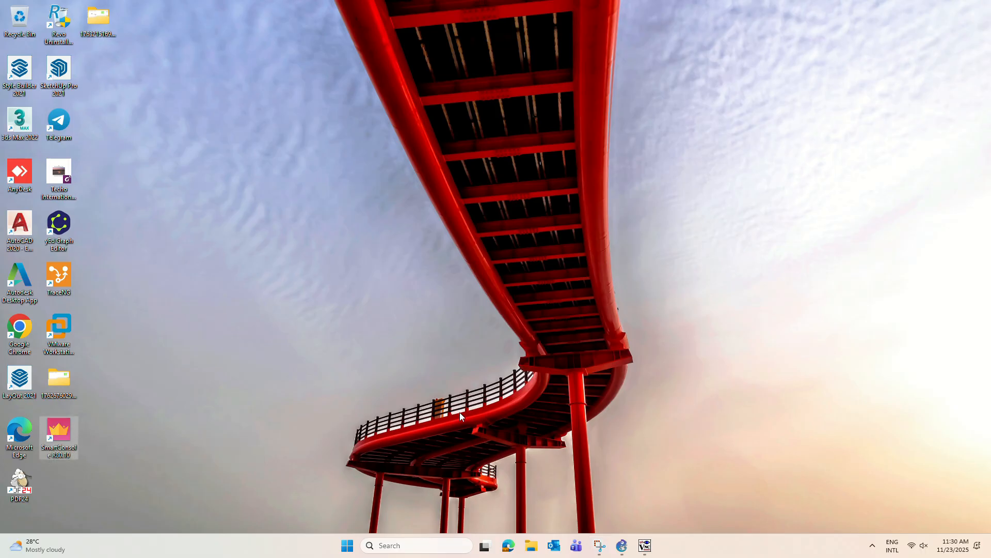
{"action": "left_click", "coordinate": [621, 546]}
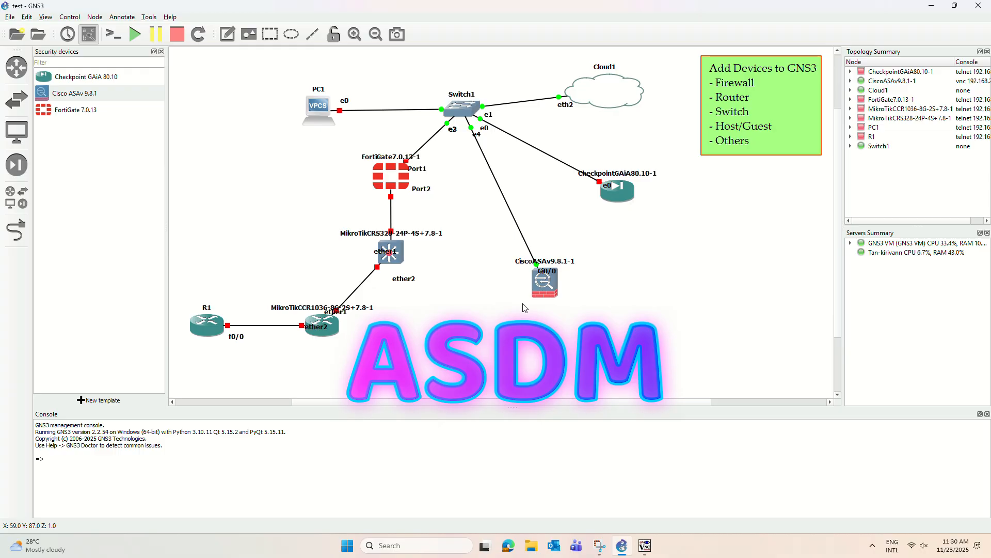
Reopen the ASAv console and enter privileged mode with 'en' and the enable password
{"action": "double_click", "coordinate": [543, 283]}
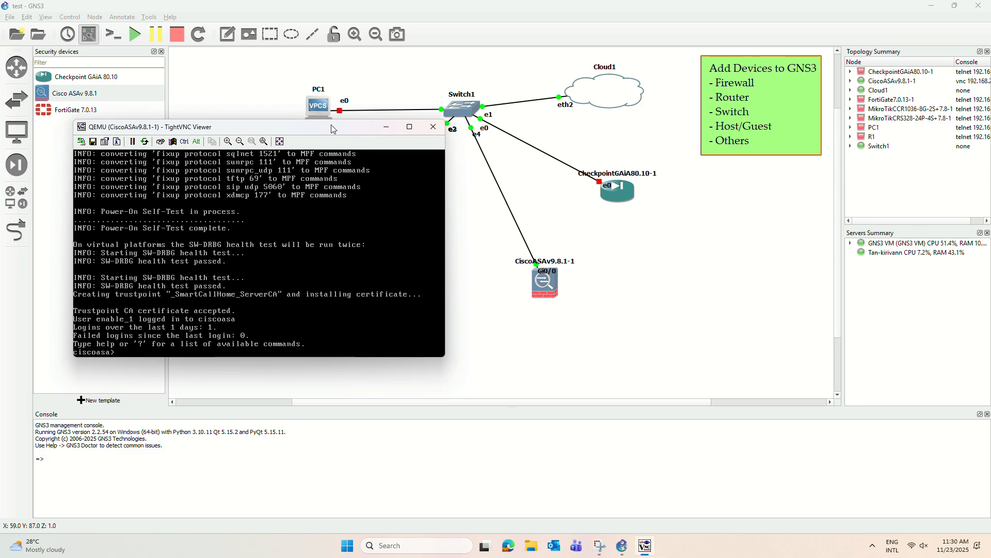
{"action": "left_click_drag", "start_coordinate": [331, 125], "coordinate": [356, 144]}
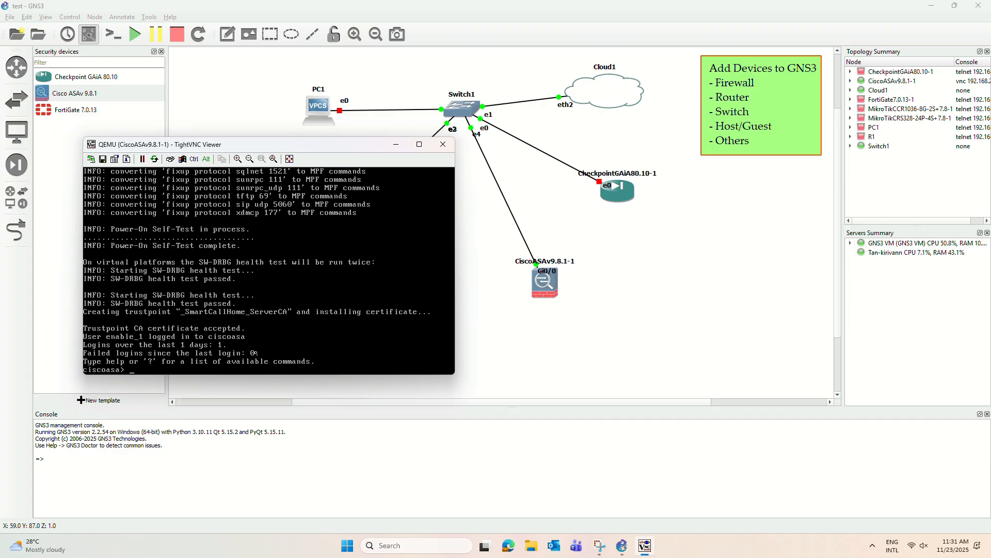
{"action": "key", "text": "Return"}
{"action": "key", "text": "Return"}
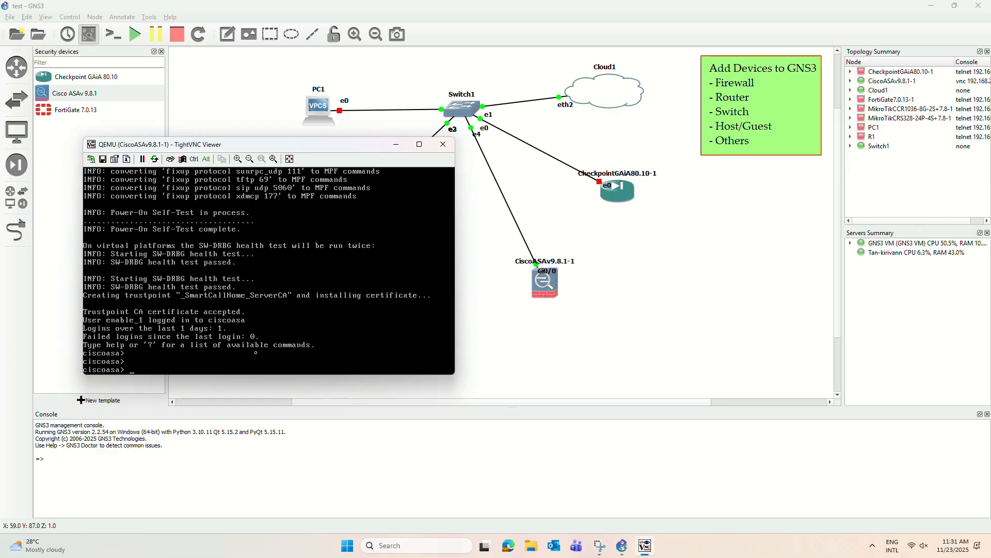
{"action": "type", "text": "en"}
{"action": "key", "text": "Return"}
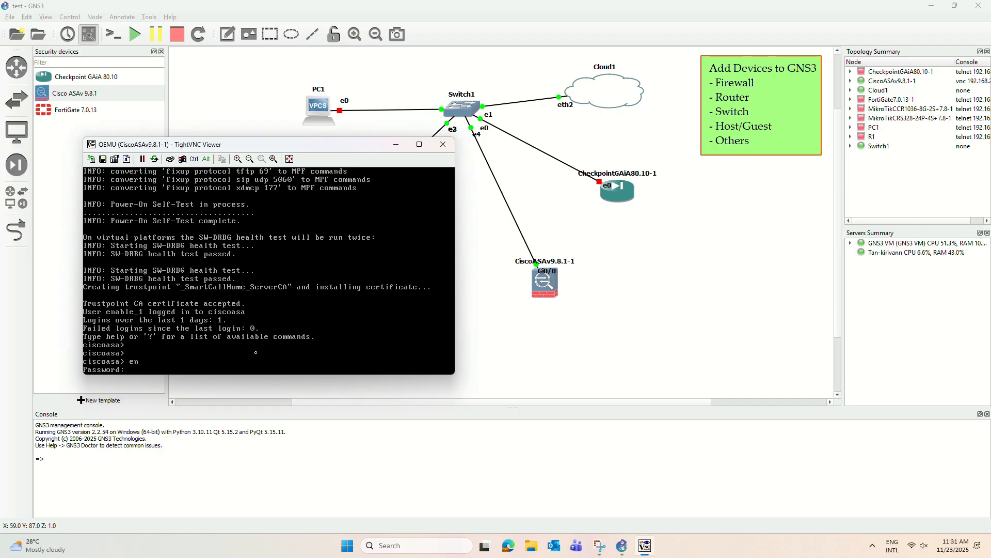
{"action": "key", "text": "Return"}
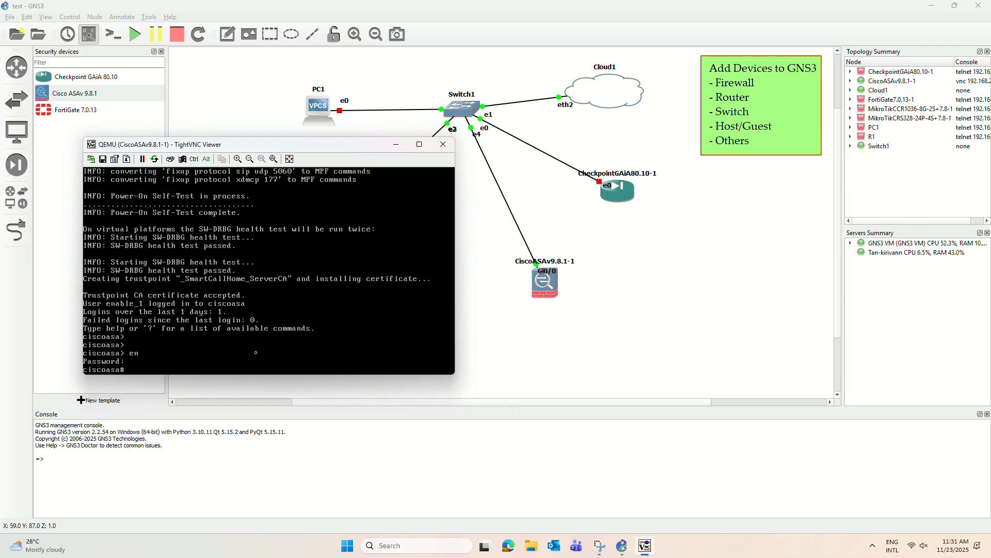
Run 'sh int ip bri' to list the ASA's interfaces
{"action": "type", "text": "sh"}
{"action": "type", "text": "int ip bri"}
{"action": "key", "text": "Return"}
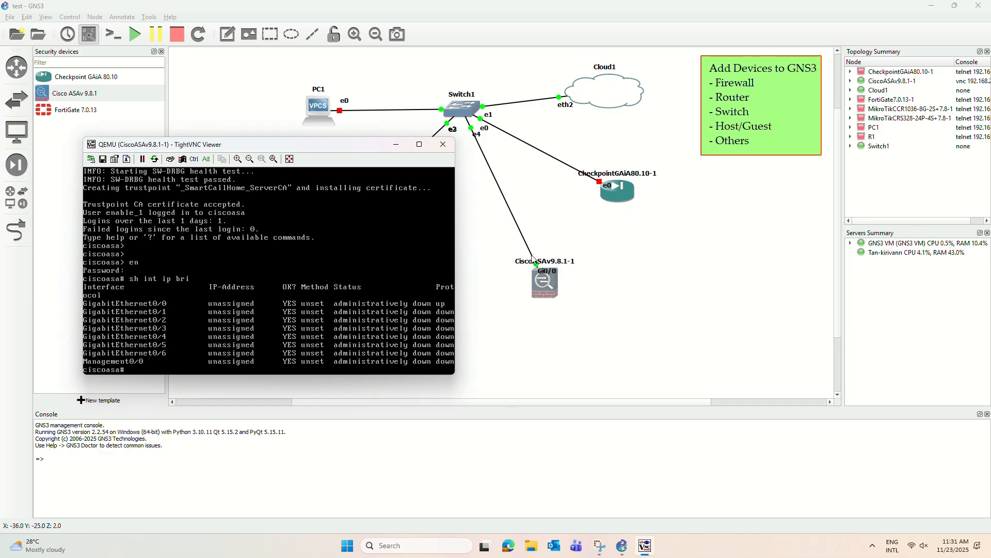
{"action": "left_click_drag", "start_coordinate": [342, 147], "coordinate": [337, 155]}
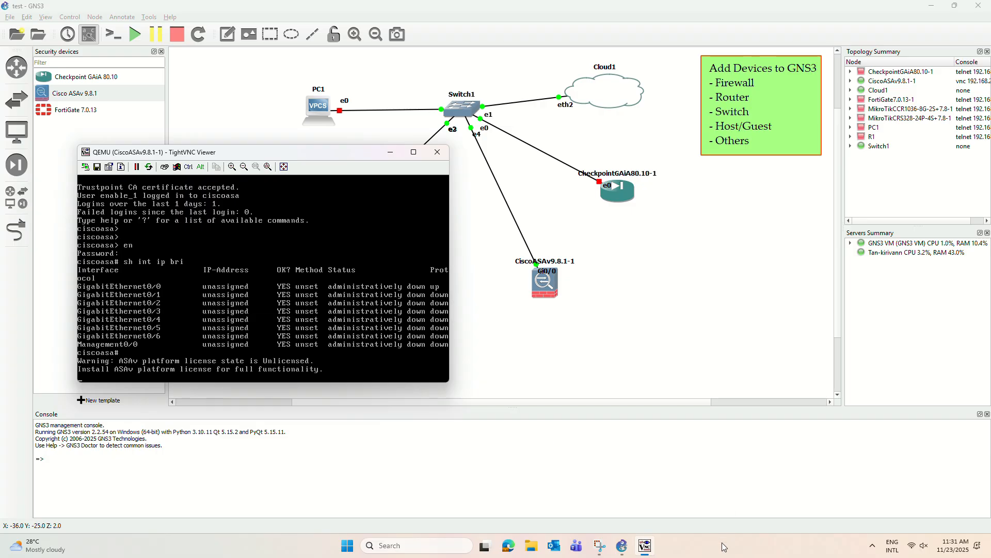
Launch Command Prompt and run ipconfig to show the host's adapter settings
{"action": "left_click", "coordinate": [628, 468]}
{"action": "key", "text": "super+r"}
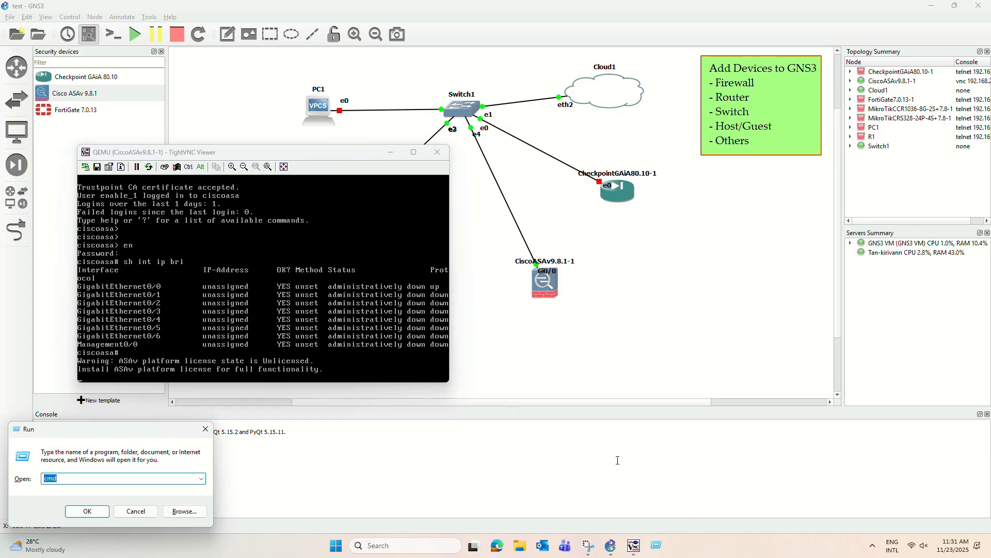
{"action": "key", "text": "Return"}
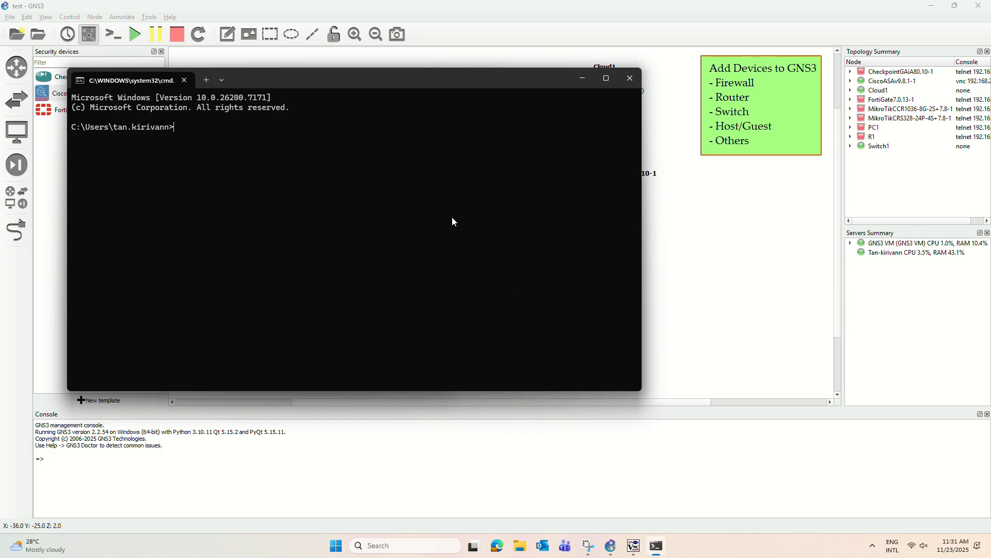
{"action": "left_click_drag", "start_coordinate": [454, 79], "coordinate": [499, 103]}
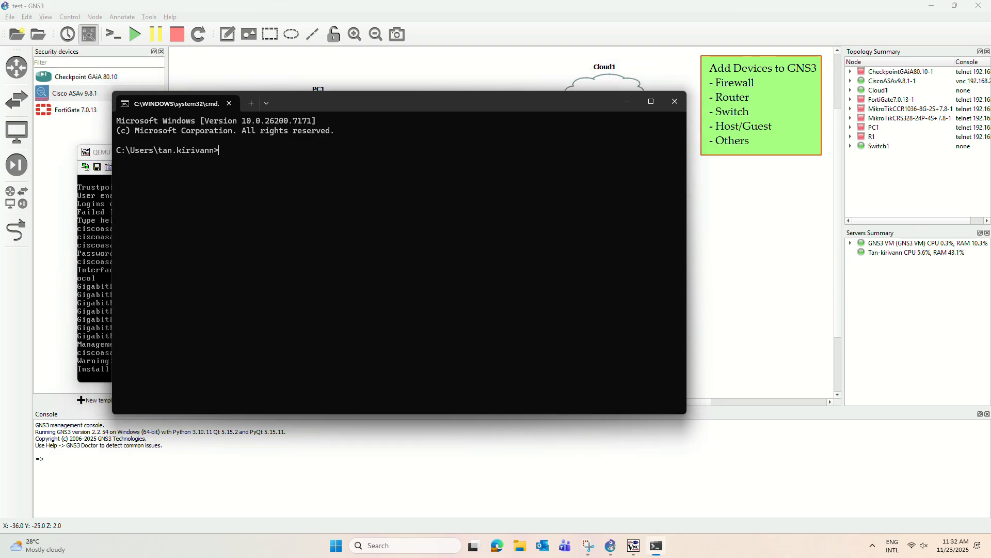
{"action": "type", "text": "ipconfig"}
{"action": "key", "text": "Return"}
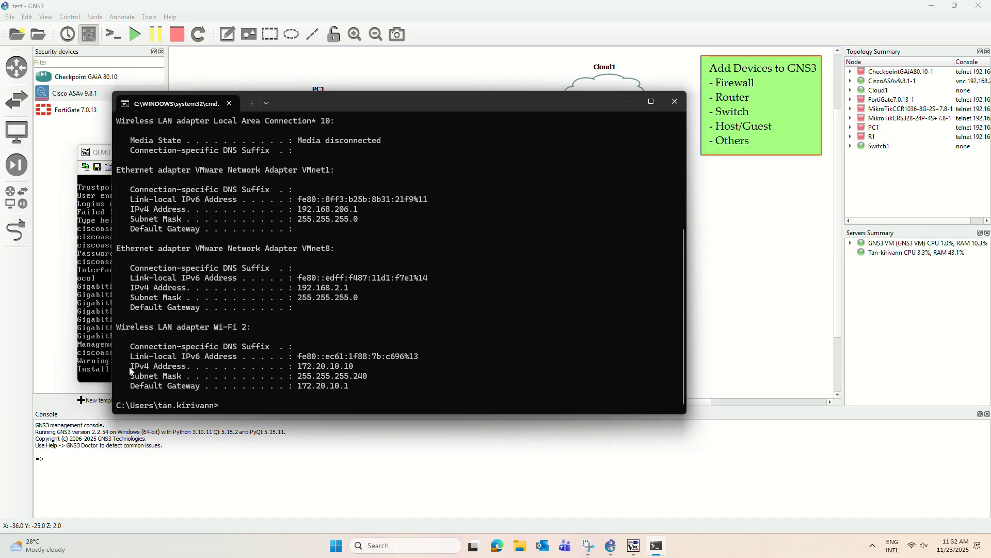
Highlight Wi-Fi 2's address 172.20.10.10, gateway 172.20.10.1 and mask 255.255.255.240
{"action": "left_click_drag", "start_coordinate": [129, 367], "coordinate": [361, 371]}
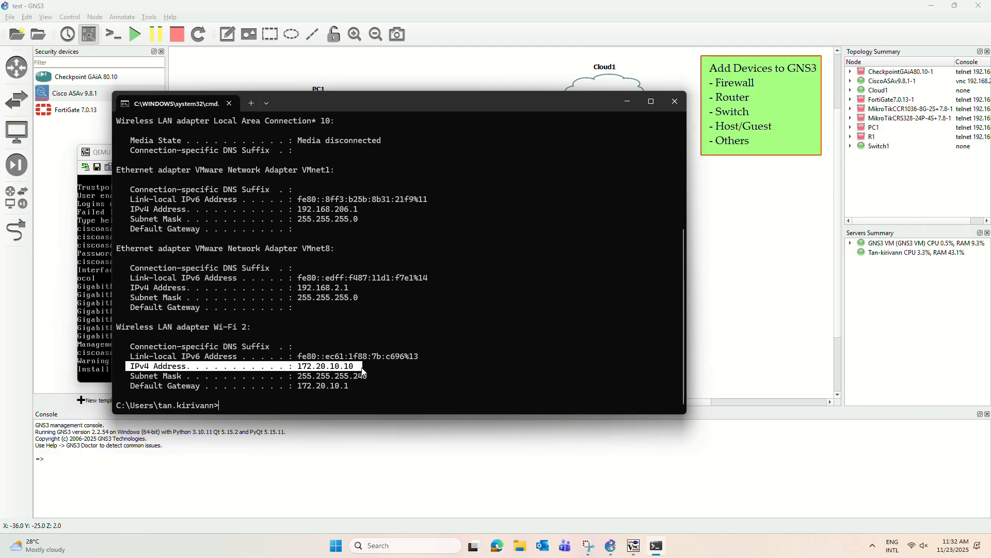
{"action": "left_click_drag", "start_coordinate": [363, 370], "coordinate": [303, 368]}
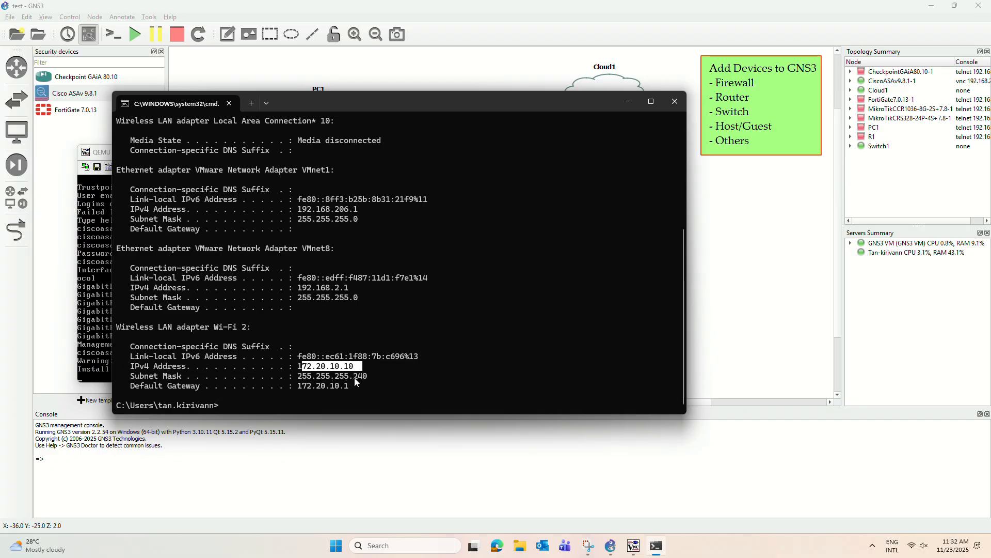
{"action": "left_click_drag", "start_coordinate": [356, 386], "coordinate": [301, 386]}
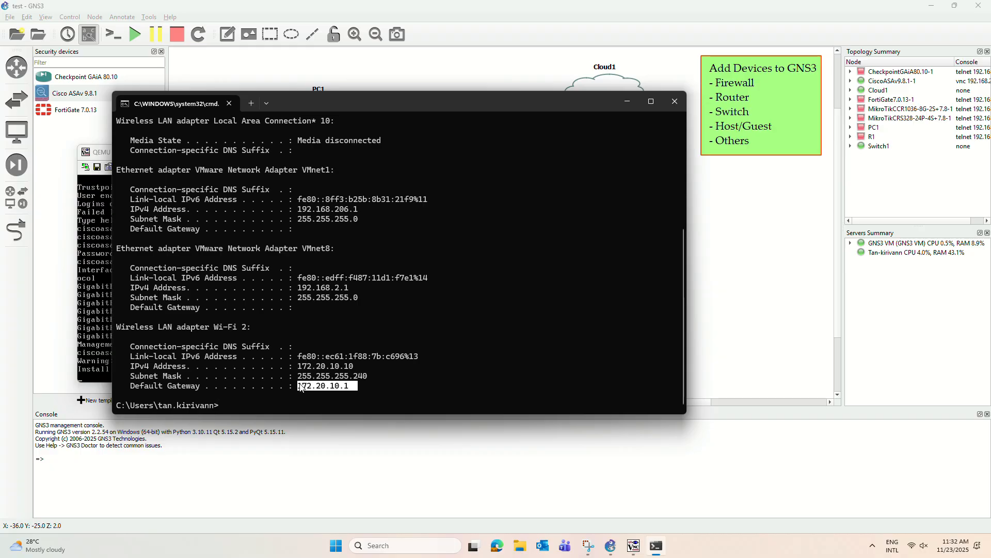
{"action": "left_click_drag", "start_coordinate": [376, 376], "coordinate": [295, 382]}
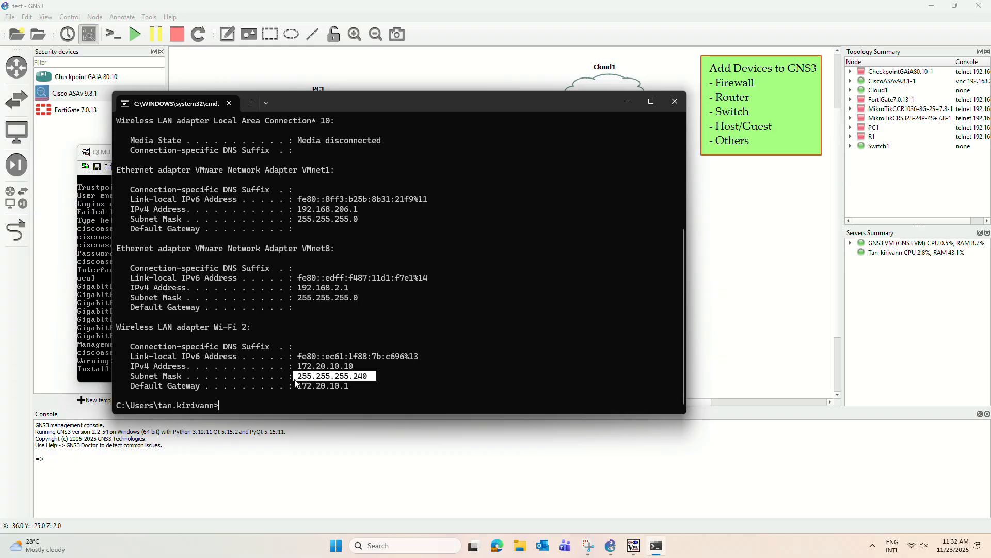
{"action": "left_click", "coordinate": [292, 388]}
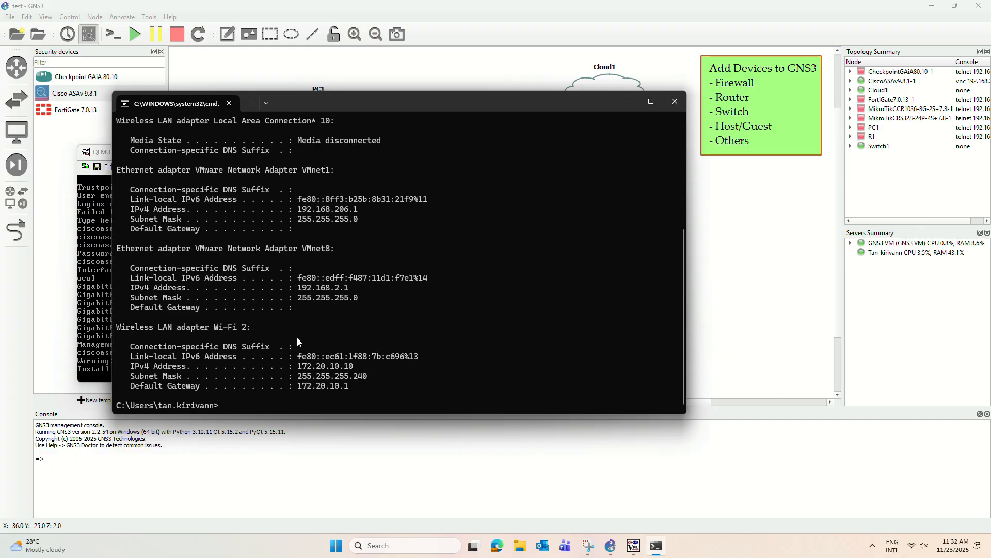
Ping 172.20.10.2 from the host, then minimize Command Prompt
{"action": "type", "text": "ping 172.20.10.2"}
{"action": "key", "text": "Return"}
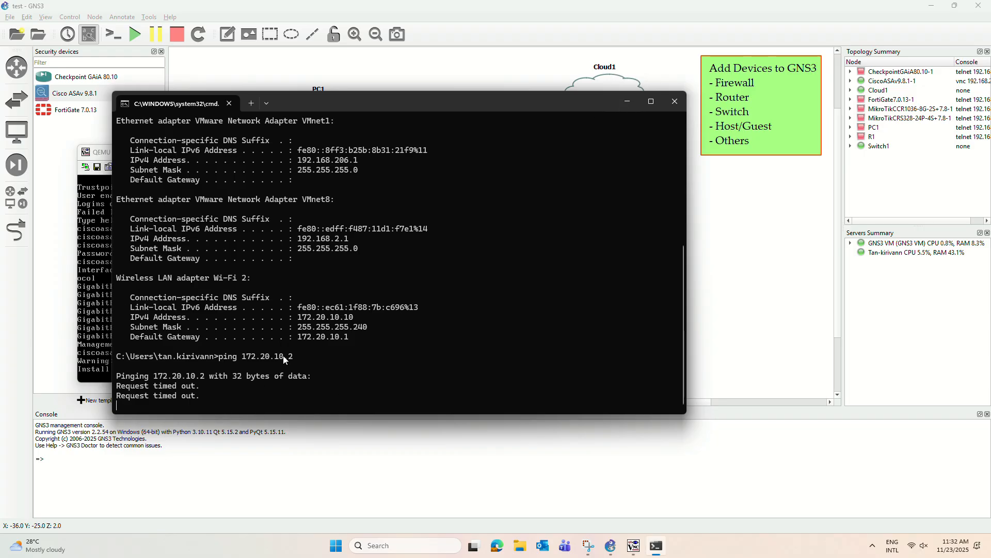
{"action": "left_click", "coordinate": [630, 100]}
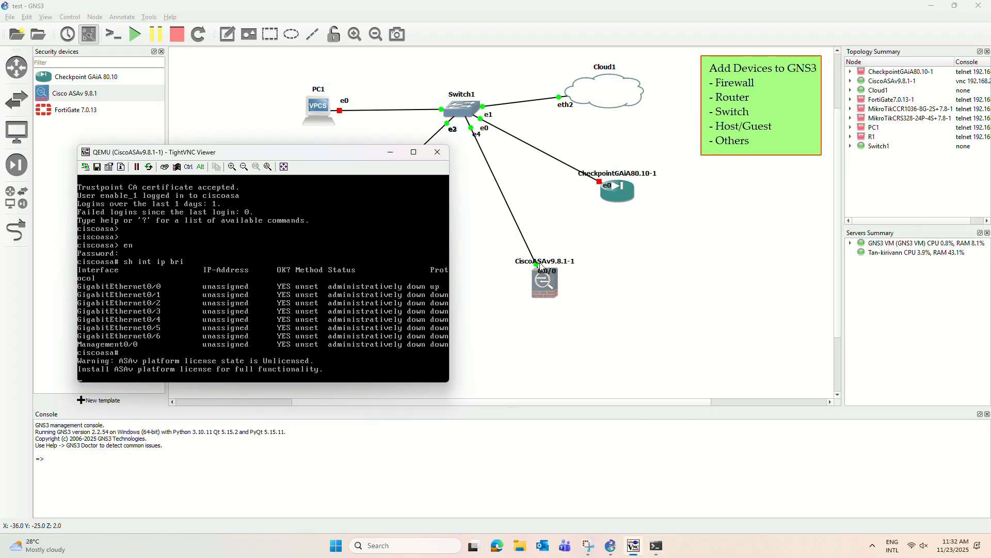
Add a note above the CiscoASAv node reading 172.20.10.2
{"action": "left_click", "coordinate": [225, 36]}
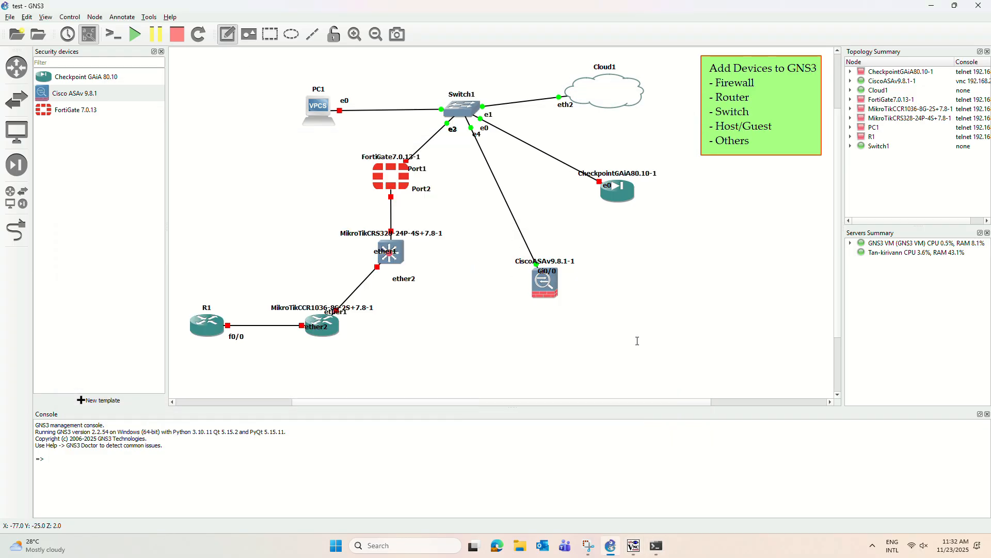
{"action": "left_click", "coordinate": [540, 244]}
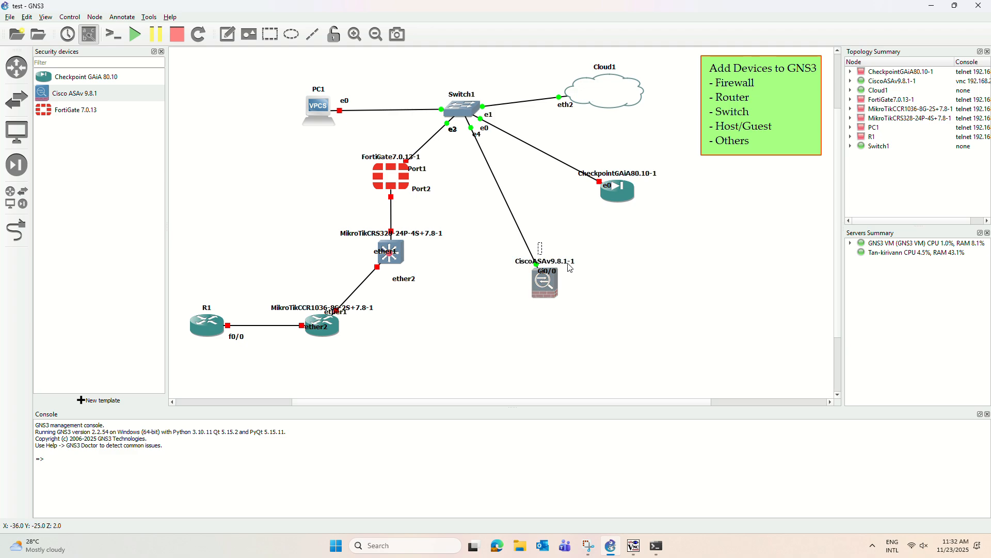
{"action": "type", "text": "172.1"}
{"action": "key", "text": "BackSpace"}
{"action": "type", "text": "20.10."}
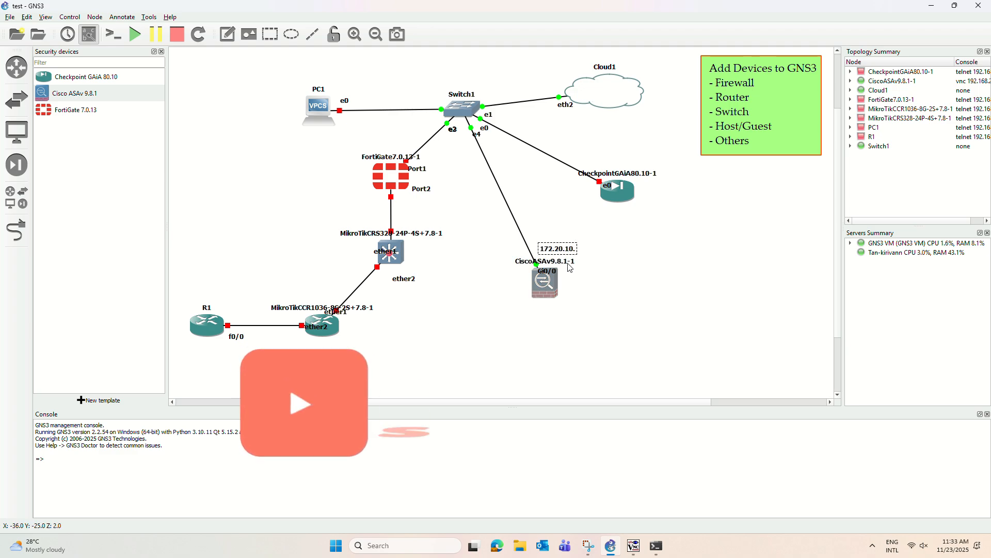
{"action": "type", "text": "2"}
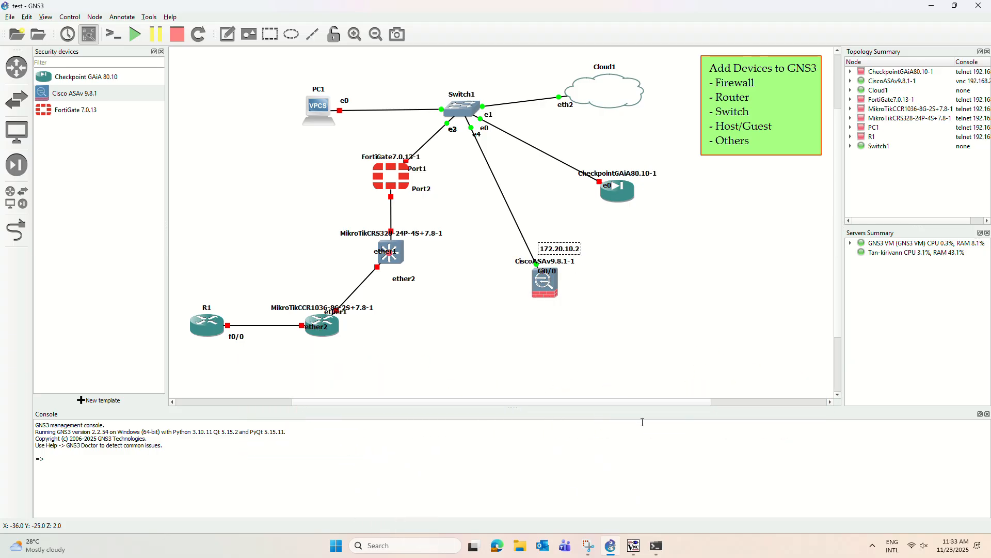
Recheck the subnet mask in Command Prompt, append /28 to the note, and nudge it into place
{"action": "left_click", "coordinate": [657, 546]}
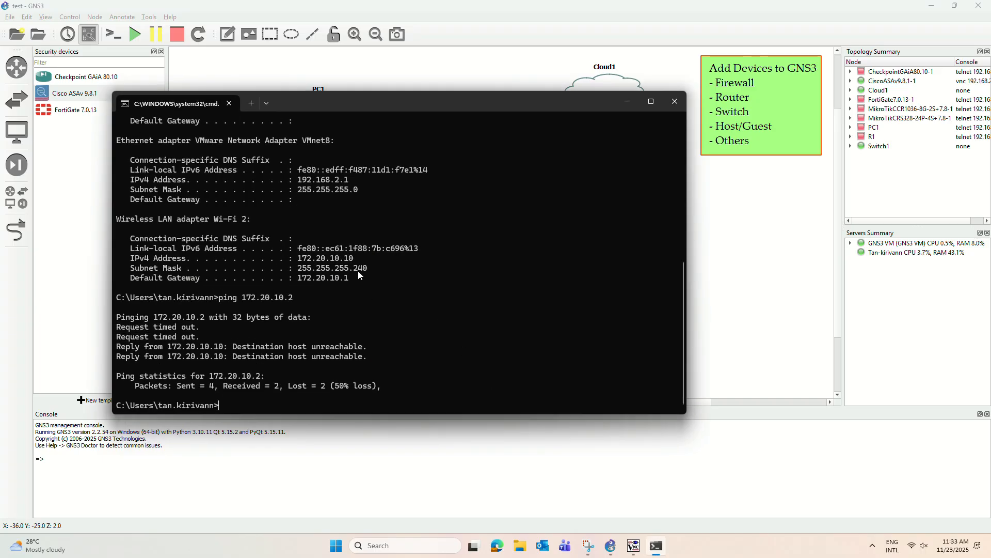
{"action": "left_click_drag", "start_coordinate": [359, 271], "coordinate": [362, 271]}
{"action": "left_click", "coordinate": [630, 103]}
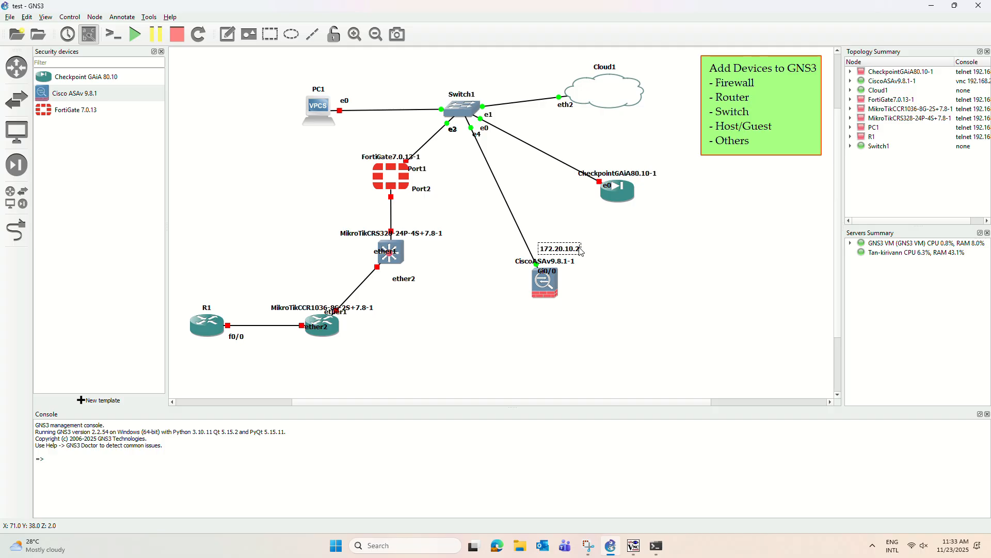
{"action": "type", "text": "/28"}
{"action": "left_click", "coordinate": [659, 255]}
{"action": "left_click_drag", "start_coordinate": [568, 249], "coordinate": [565, 249]}
{"action": "left_click", "coordinate": [609, 279]}
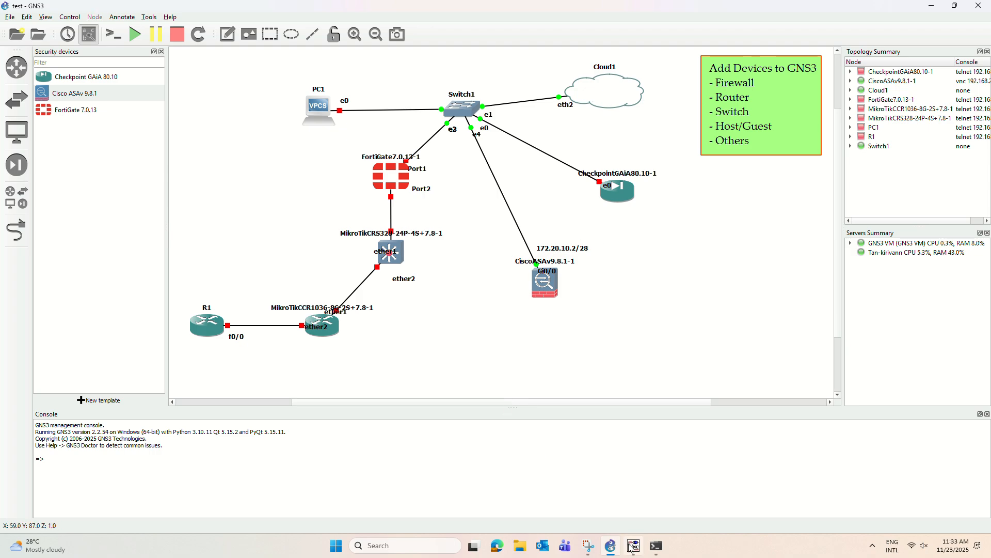
On the ASA console, enter 'config t' and decline anonymous error reporting with n
{"action": "left_click", "coordinate": [633, 546]}
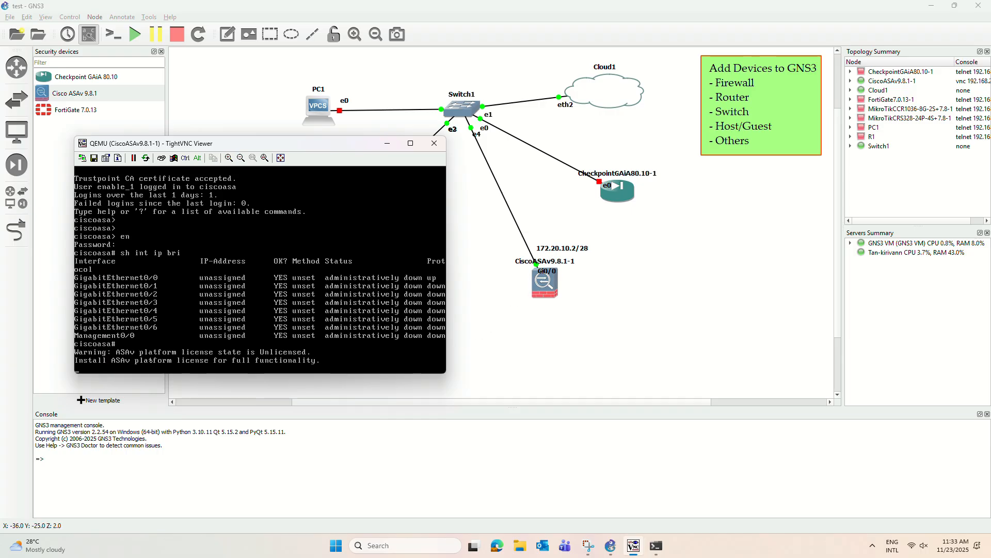
{"action": "key", "text": "Return"}
{"action": "key", "text": "Return"}
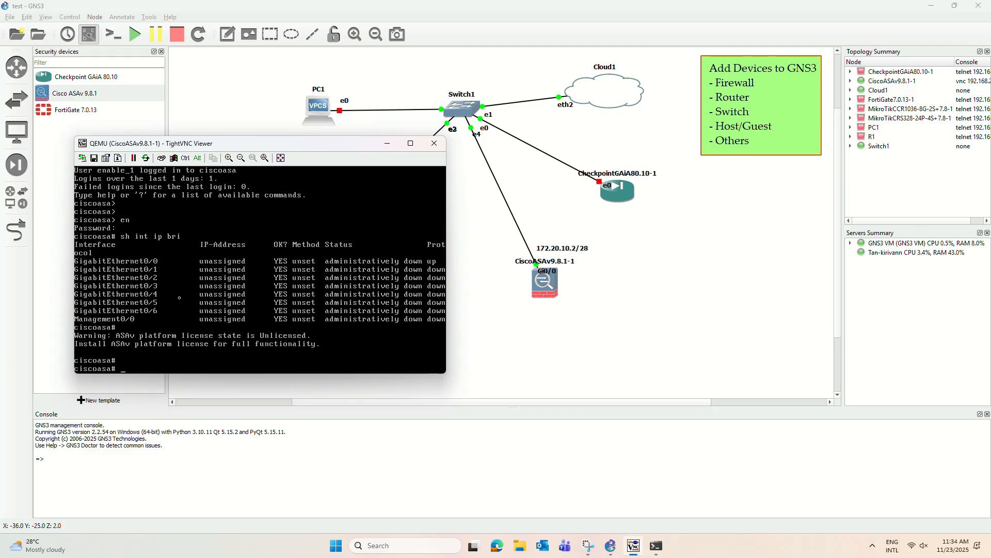
{"action": "type", "text": "config t"}
{"action": "key", "text": "Return"}
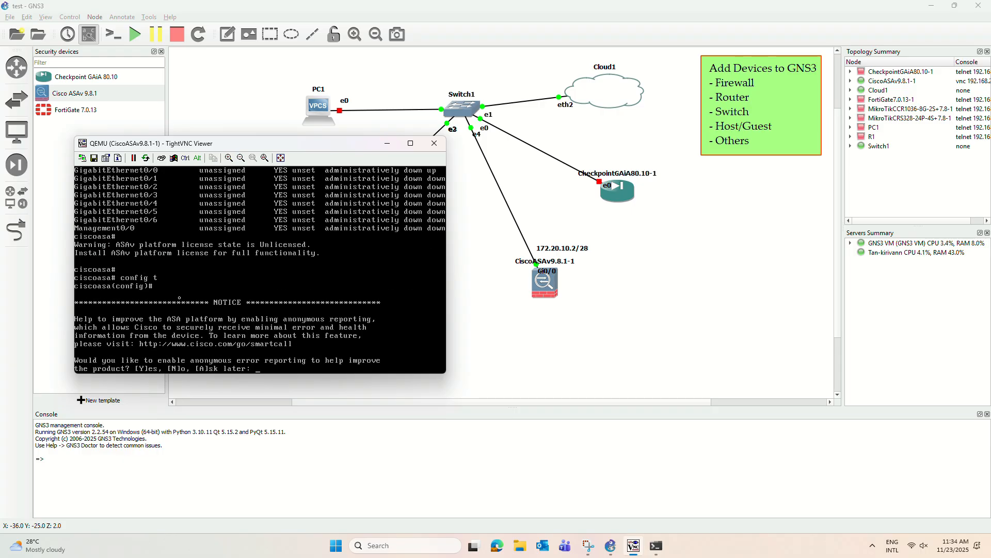
{"action": "type", "text": "n"}
{"action": "key", "text": "Return"}
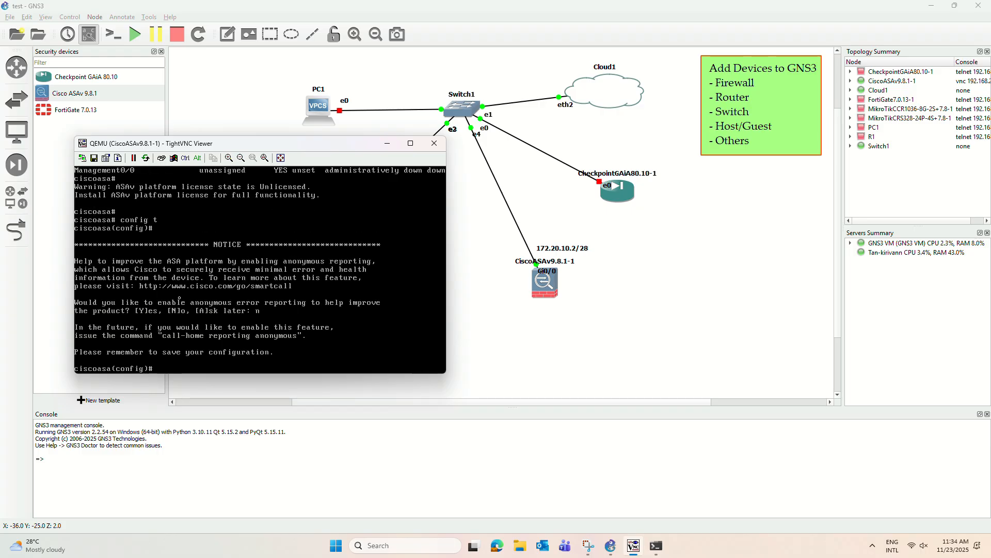
Enter interface g0/0 and type 'ip add 172.20.10.2 255.255.255.240'
{"action": "type", "text": "int g0/0"}
{"action": "key", "text": "Return"}
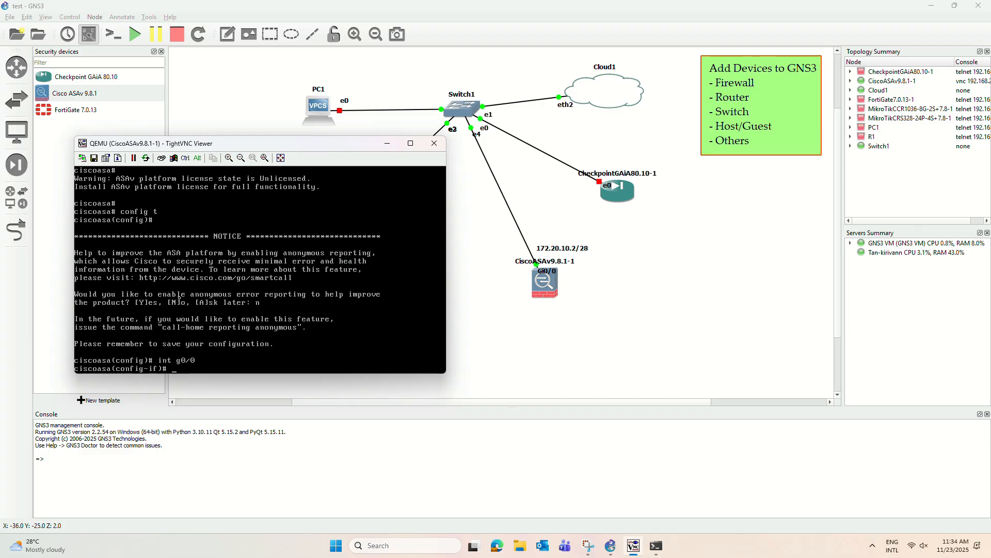
{"action": "type", "text": "ip add 172."}
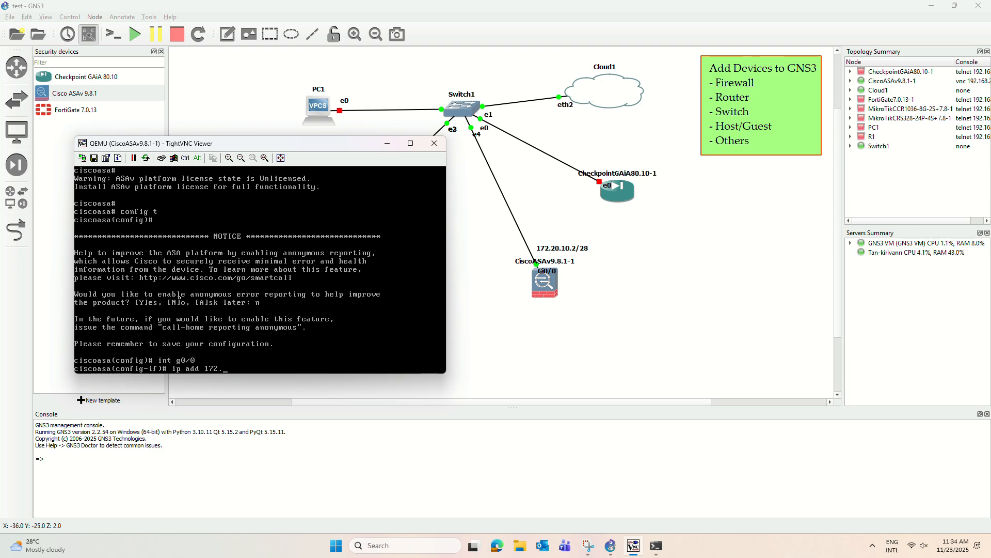
{"action": "type", "text": "20.10.2 255.255.255.240"}
Recheck the mask in Command Prompt, then apply 172.20.10.2 255.255.255.240 to g0/0
{"action": "left_click", "coordinate": [656, 546]}
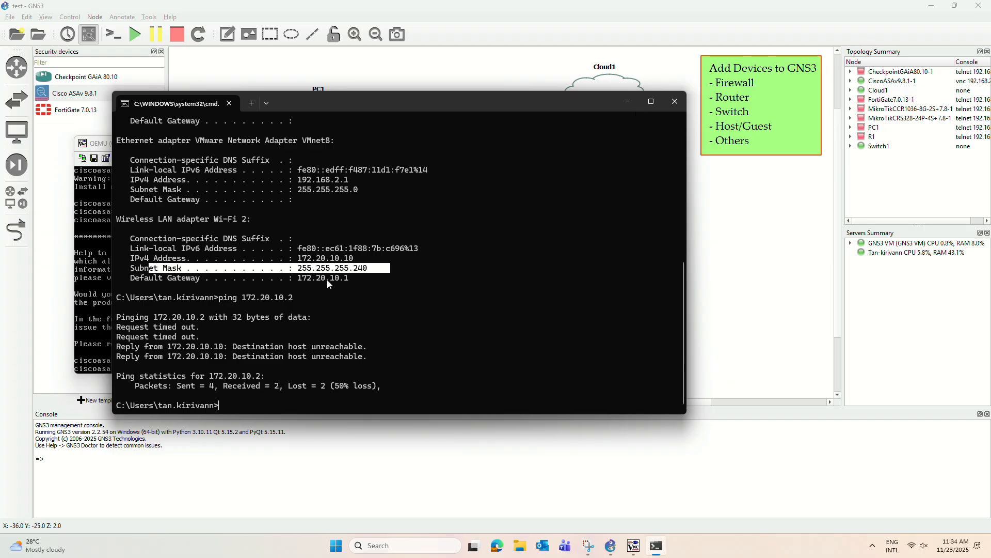
{"action": "left_click", "coordinate": [628, 101]}
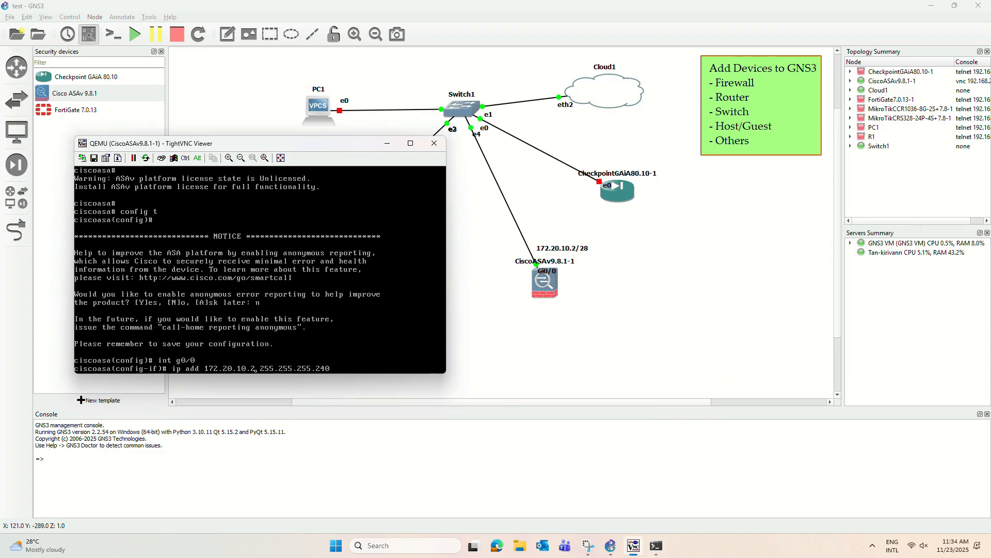
{"action": "key", "text": "Return"}
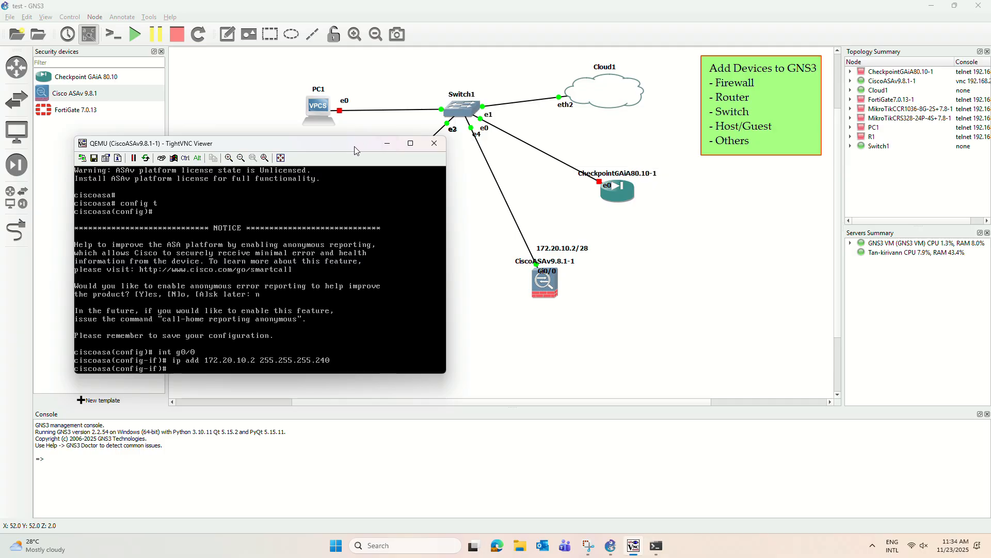
{"action": "left_click_drag", "start_coordinate": [354, 150], "coordinate": [365, 157]}
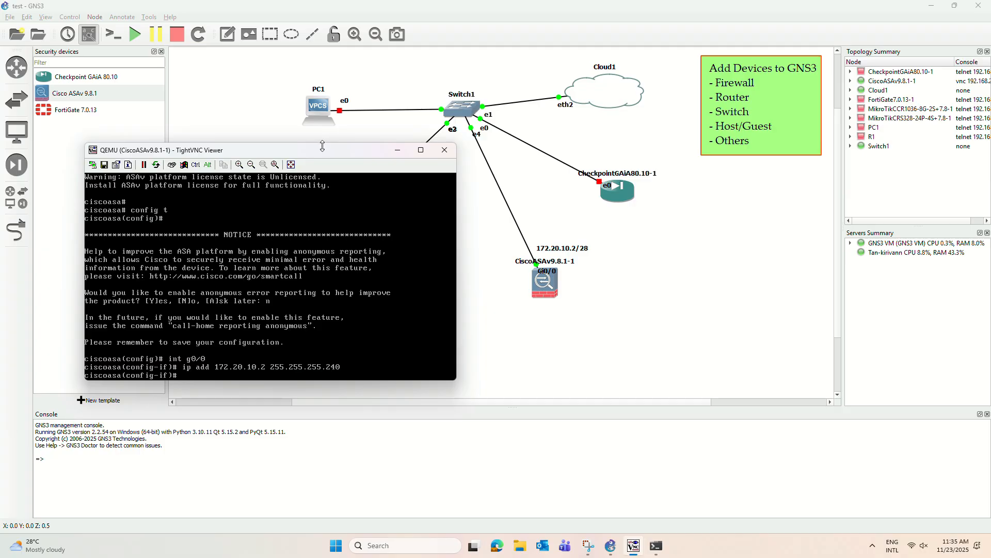
{"action": "left_click_drag", "start_coordinate": [323, 153], "coordinate": [325, 145]}
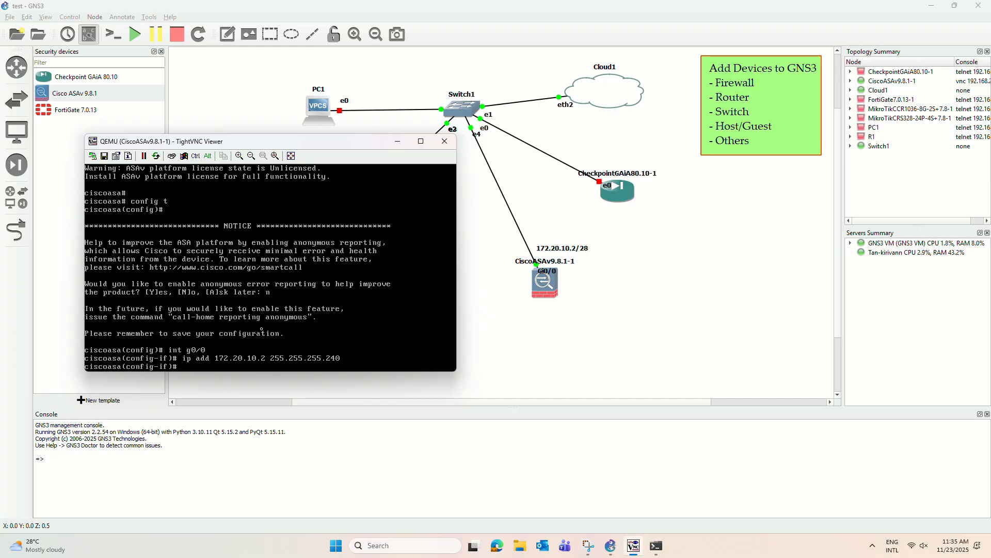
Name the ASAv's g0/0 interface 'out' with the nameif command
{"action": "type", "text": "nameif"}
{"action": "key", "text": "Tab"}
{"action": "type", "text": "ou"}
{"action": "key", "text": "Tab"}
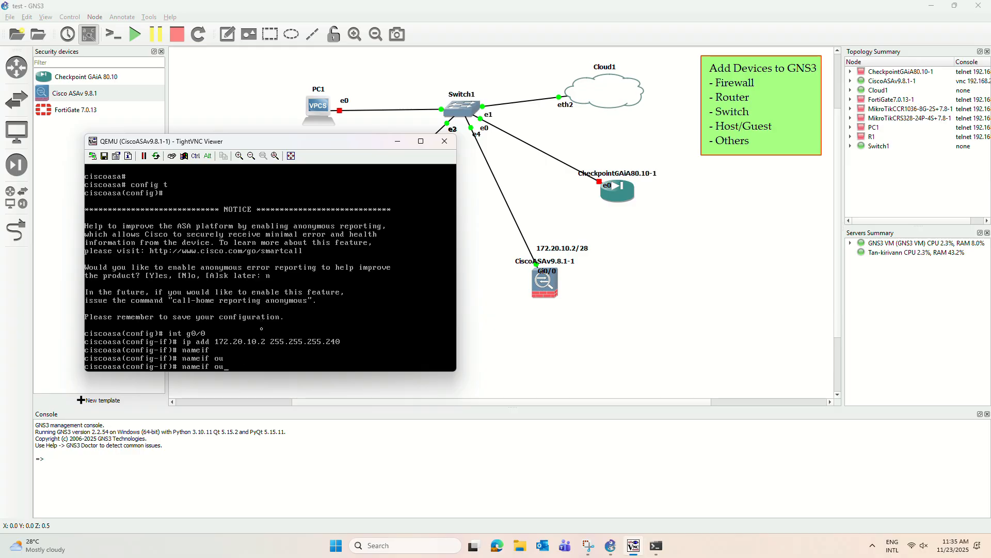
{"action": "type", "text": "t"}
{"action": "key", "text": "Tab"}
{"action": "key", "text": "Return"}
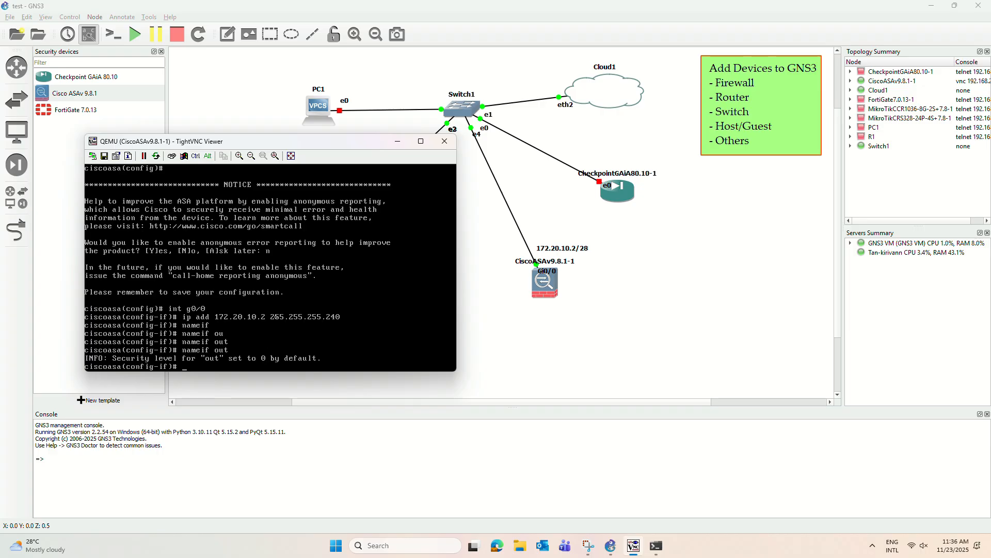
Enable the interface with 'no shut', exit with 'end', and save with 'wr'
{"action": "key", "text": "Return"}
{"action": "type", "text": "no shut"}
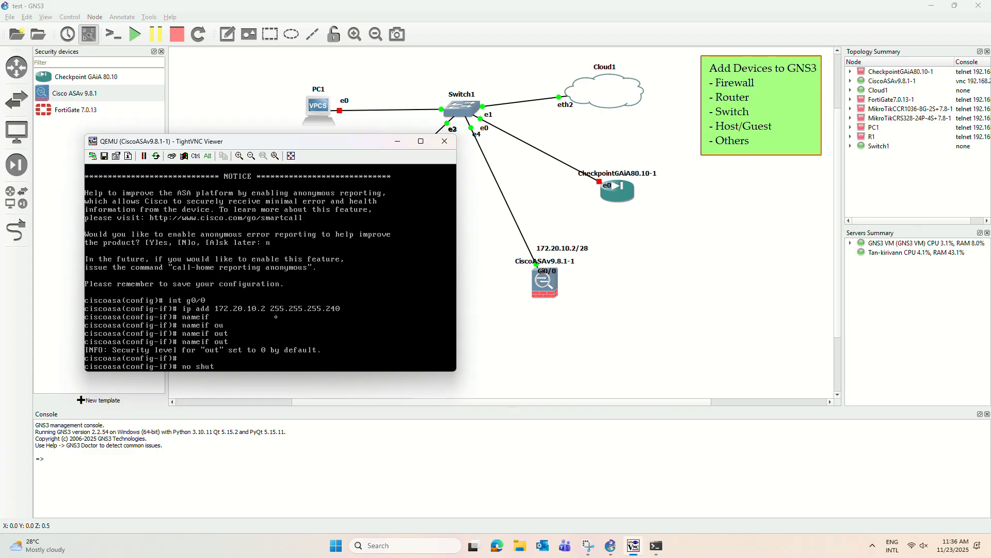
{"action": "key", "text": "Return"}
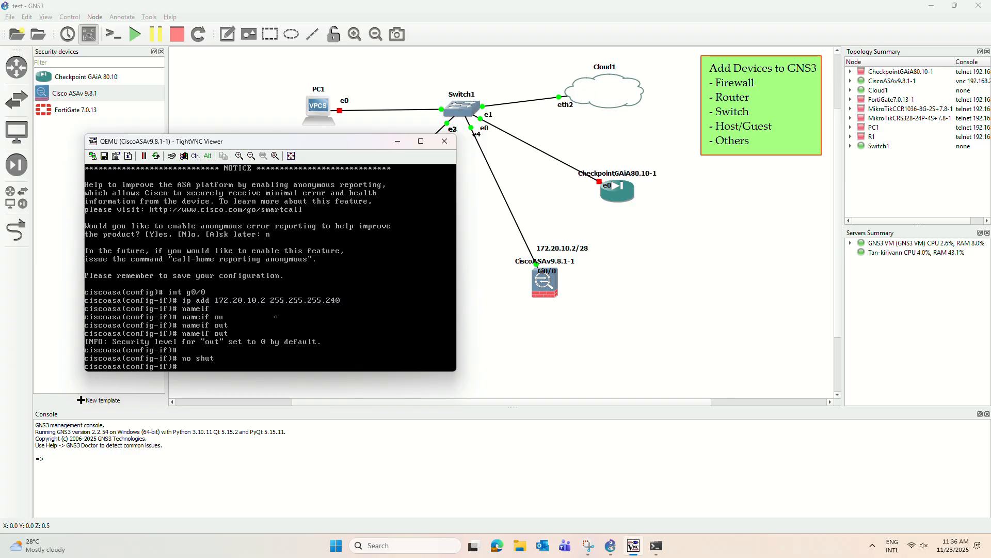
{"action": "type", "text": "end"}
{"action": "key", "text": "Return"}
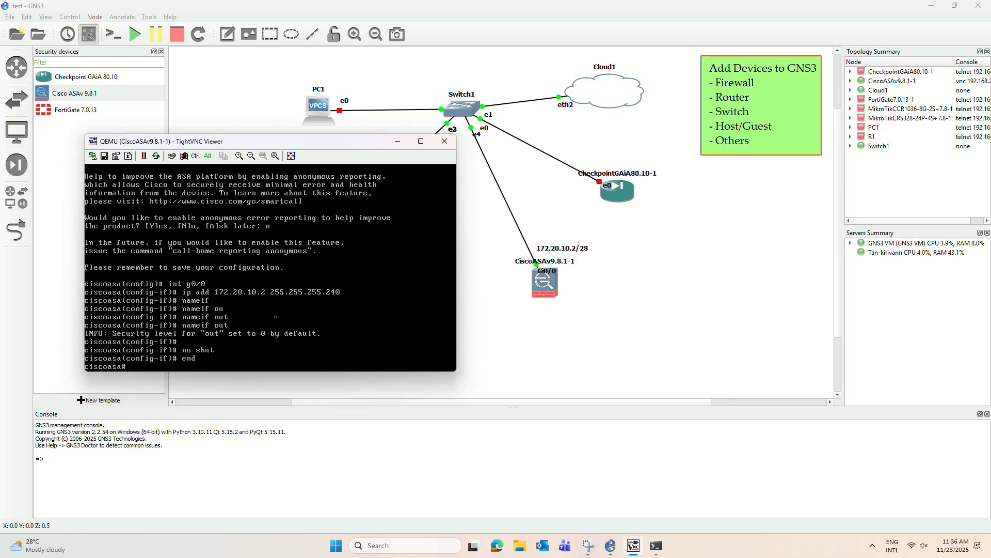
{"action": "type", "text": "wr"}
{"action": "key", "text": "Return"}
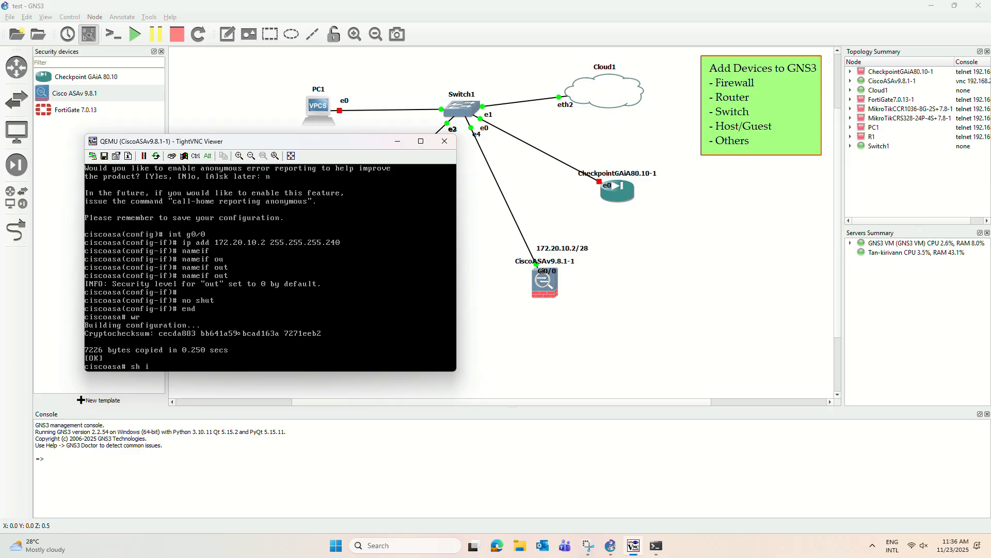
Check Gi0/0 is up at 172.20.10.2 with 'sh int ip bri', then re-ping it from the host
{"action": "type", "text": "nt ip bri"}
{"action": "key", "text": "Return"}
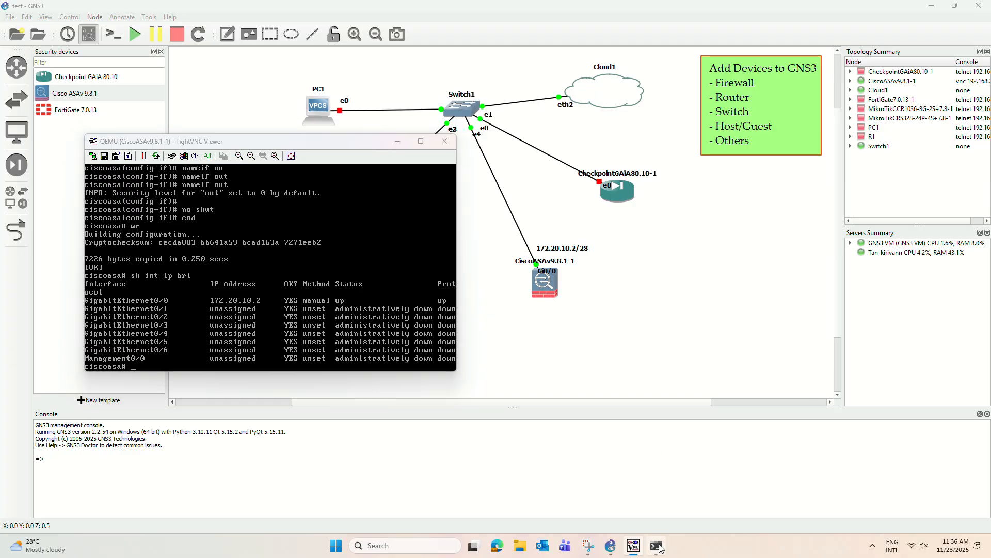
{"action": "left_click", "coordinate": [656, 546]}
{"action": "left_click_drag", "start_coordinate": [513, 103], "coordinate": [773, 123]}
{"action": "left_click", "coordinate": [553, 408]}
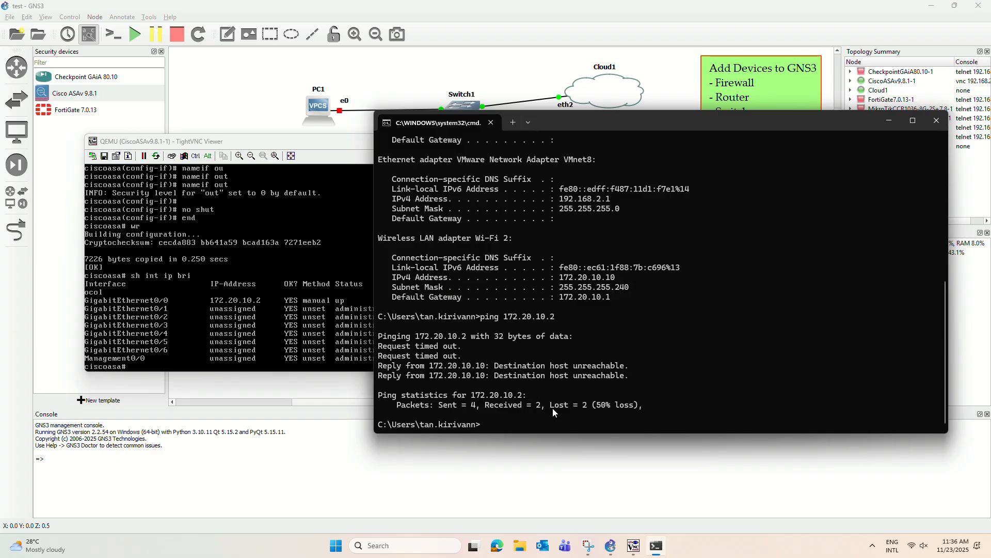
{"action": "key", "text": "Up"}
{"action": "key", "text": "Return"}
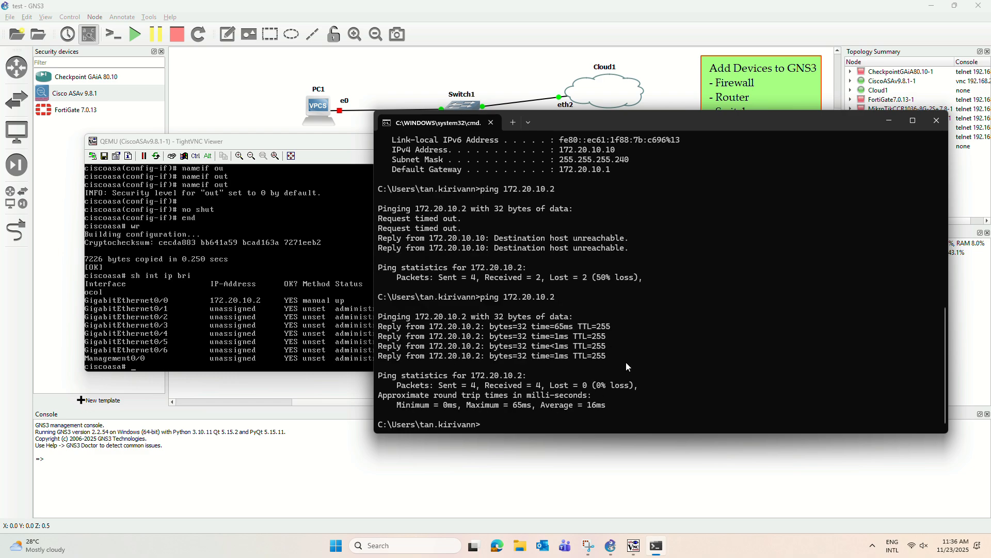
{"action": "left_click", "coordinate": [890, 121]}
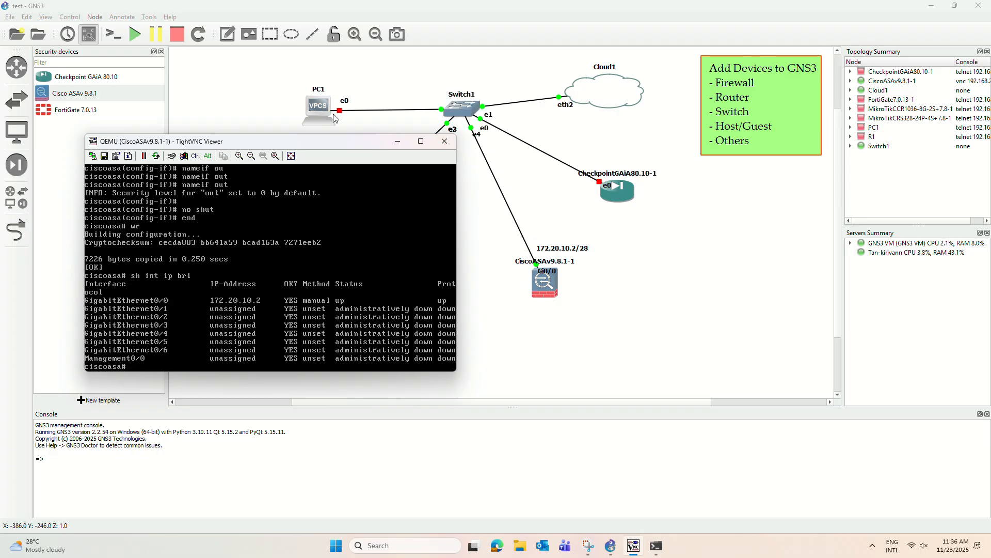
Enter global configuration and turn on the ASAv HTTP server with 'http server enable'
{"action": "left_click_drag", "start_coordinate": [340, 145], "coordinate": [336, 142]}
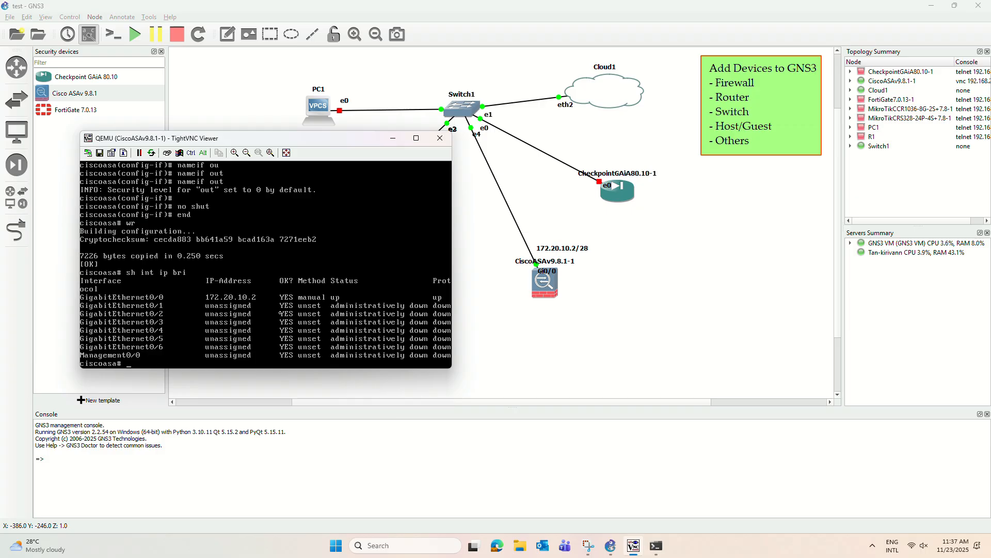
{"action": "type", "text": "conf t"}
{"action": "key", "text": "Return"}
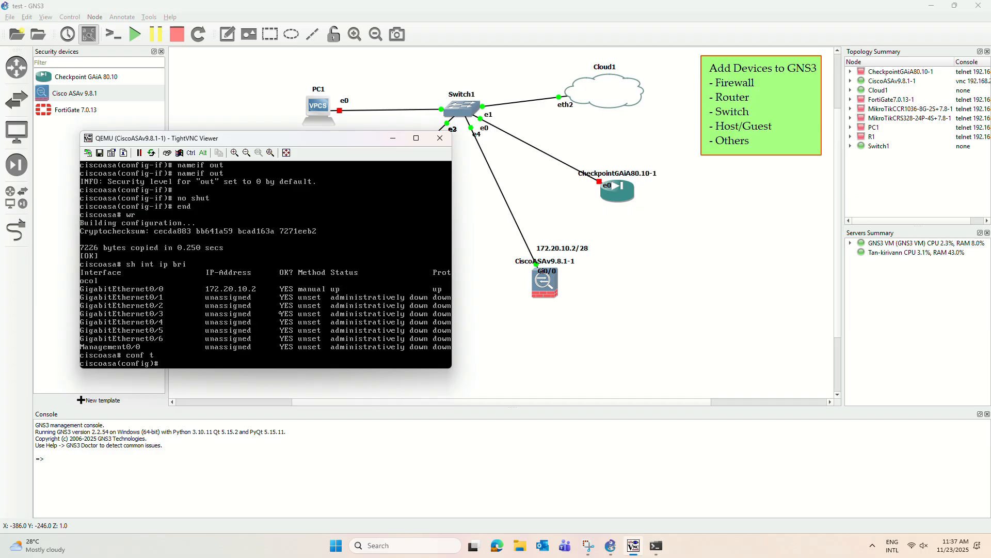
{"action": "type", "text": "http ser"}
{"action": "key", "text": "Tab"}
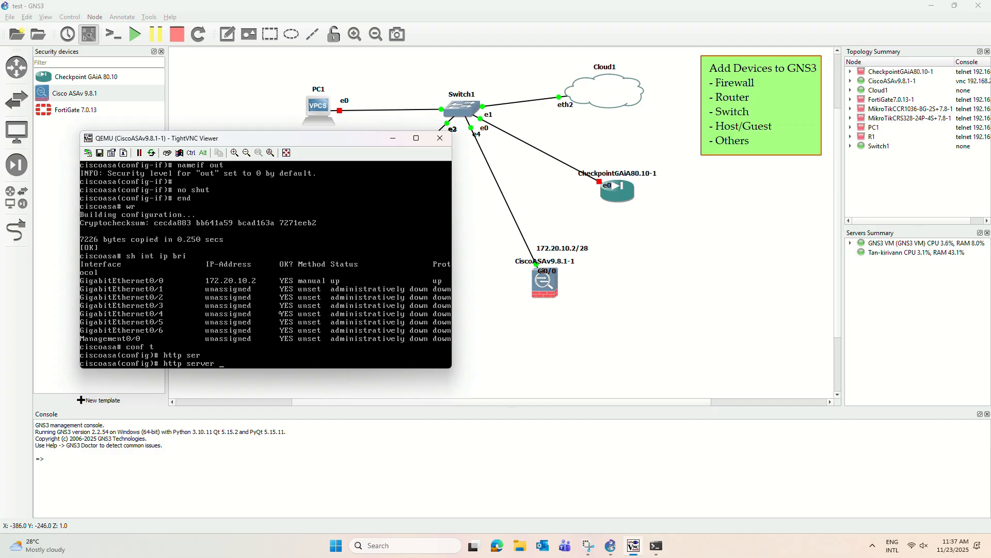
{"action": "type", "text": "ena"}
{"action": "key", "text": "Tab"}
{"action": "key", "text": "Return"}
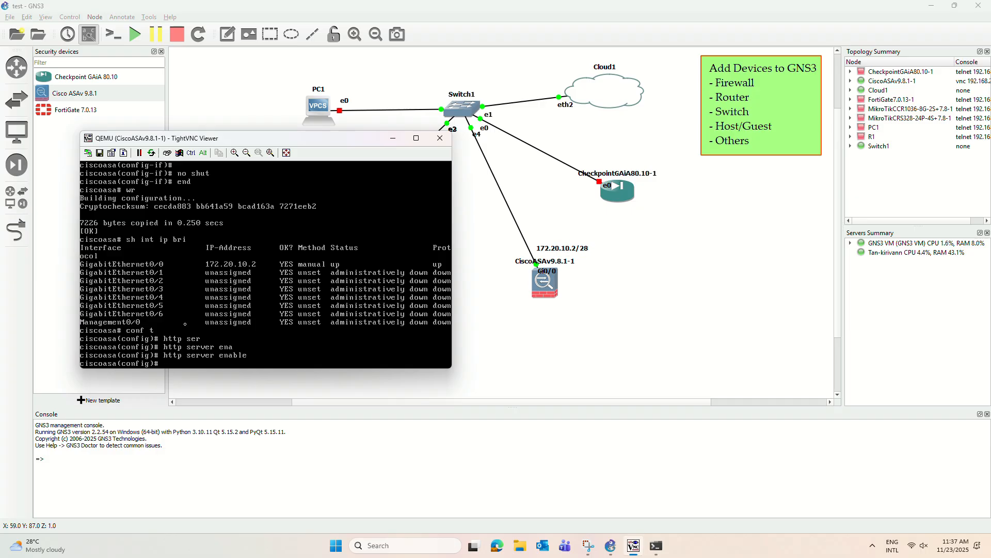
Allow HTTP management from 172.20.10.0 255.255.255.240 on the out interface
{"action": "type", "text": "htt"}
{"action": "type", "text": "172.20.10.0 2555.2"}
{"action": "key", "text": "BackSpace"}
{"action": "key", "text": "BackSpace"}
{"action": "key", "text": "BackSpace"}
{"action": "type", "text": ".255.255.2"}
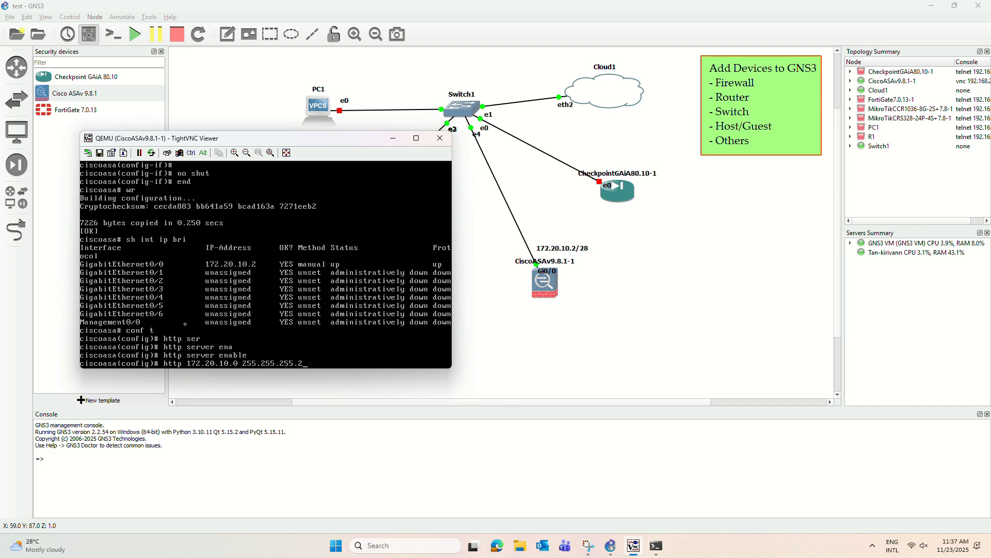
{"action": "type", "text": "40 ou"}
{"action": "key", "text": "Tab"}
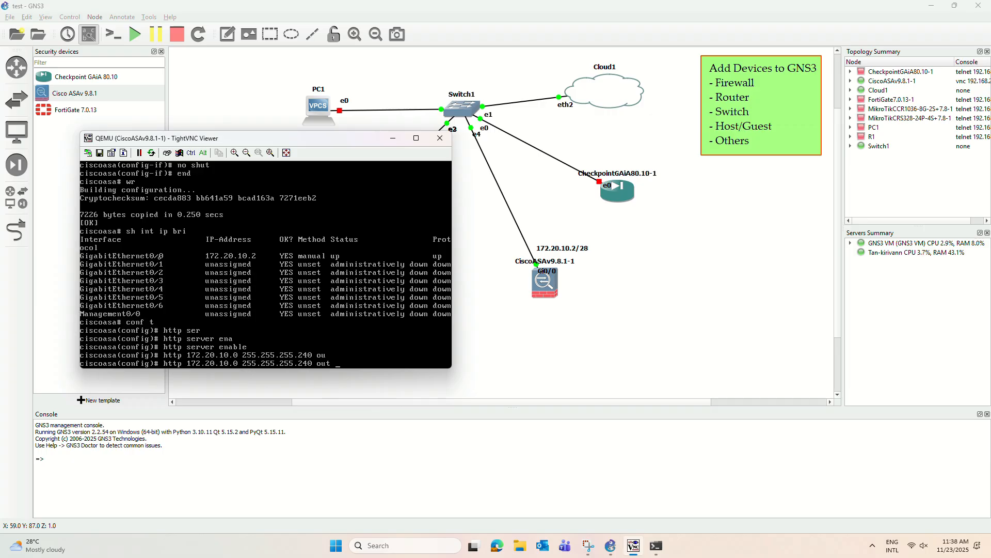
{"action": "key", "text": "Return"}
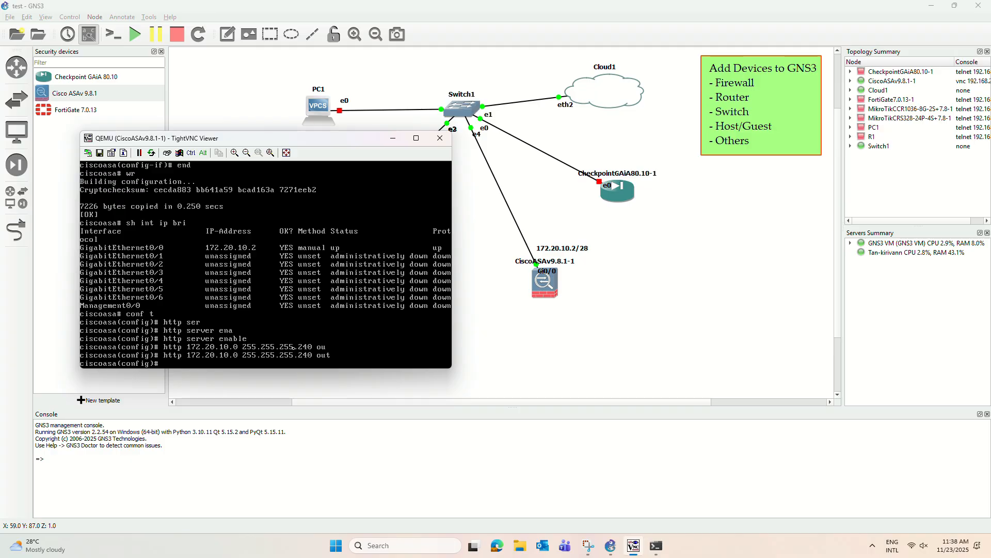
Create a local user account with privilege level 15
{"action": "type", "text": "userna"}
{"action": "key", "text": "Tab"}
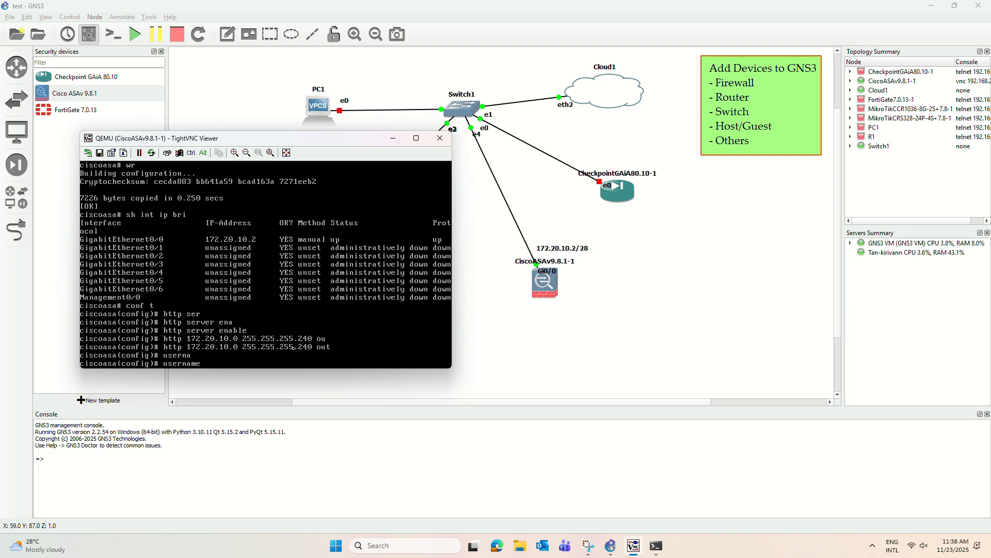
{"action": "type", "text": "kirivann pri"}
{"action": "key", "text": "Tab"}
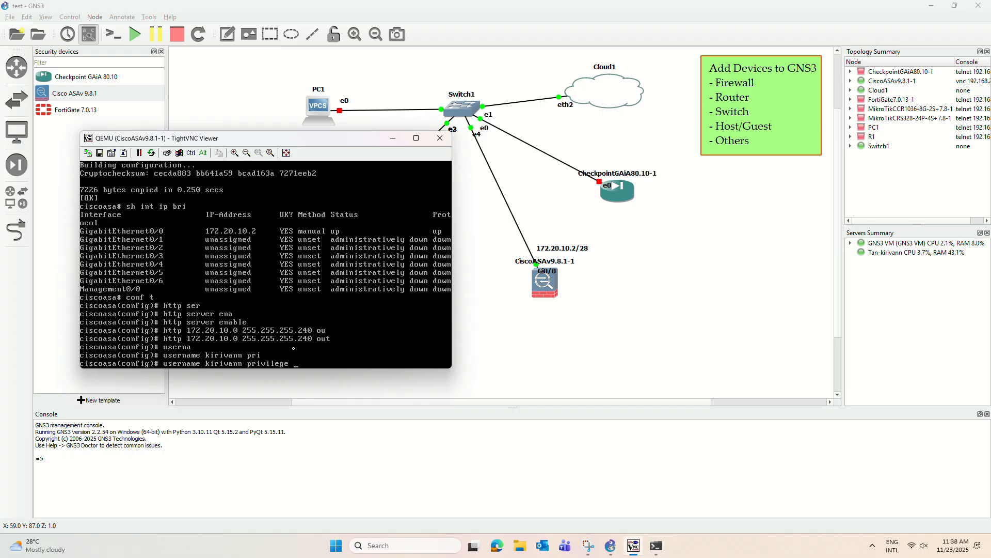
{"action": "type", "text": "15"}
{"action": "key", "text": "Return"}
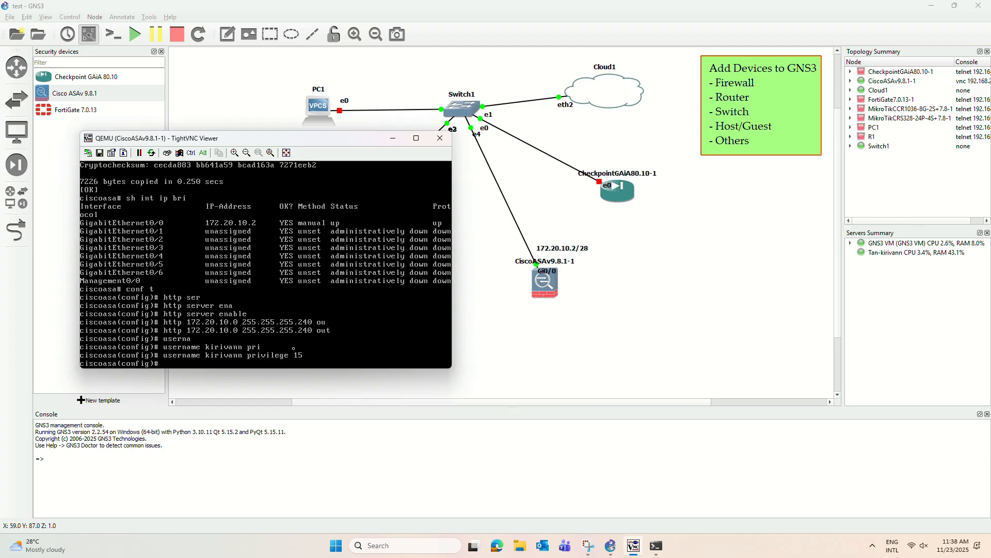
Set the password for that local user account
{"action": "type", "text": "user"}
{"action": "key", "text": "Tab"}
{"action": "type", "text": "n"}
{"action": "key", "text": "Tab"}
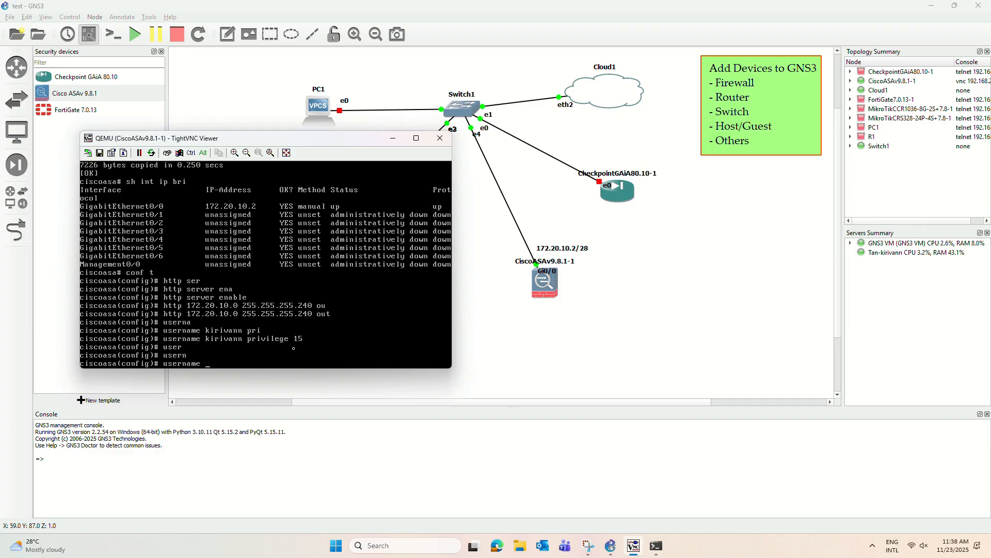
{"action": "type", "text": "kirivann pass"}
{"action": "key", "text": "Tab"}
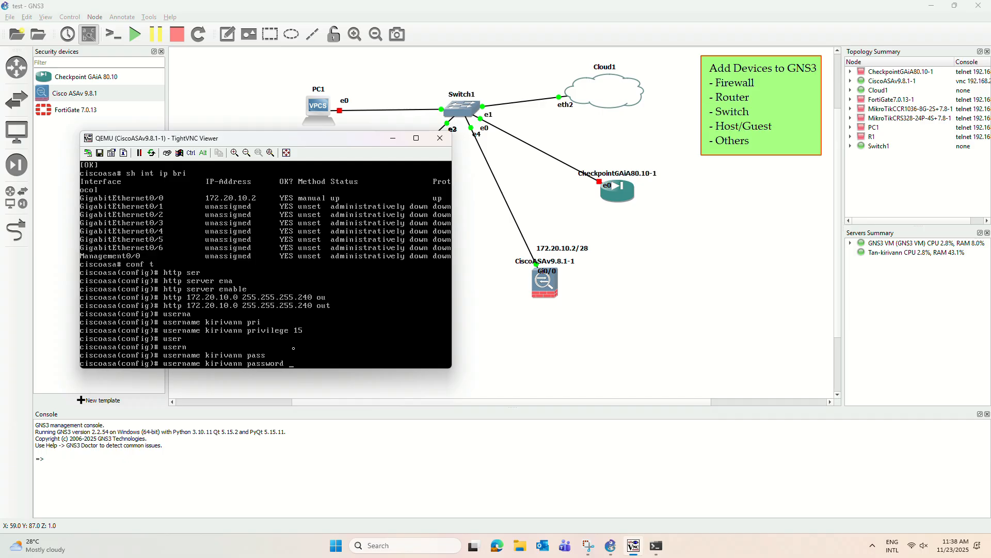
{"action": "type", "text": "kirivann"}
{"action": "key", "text": "Return"}
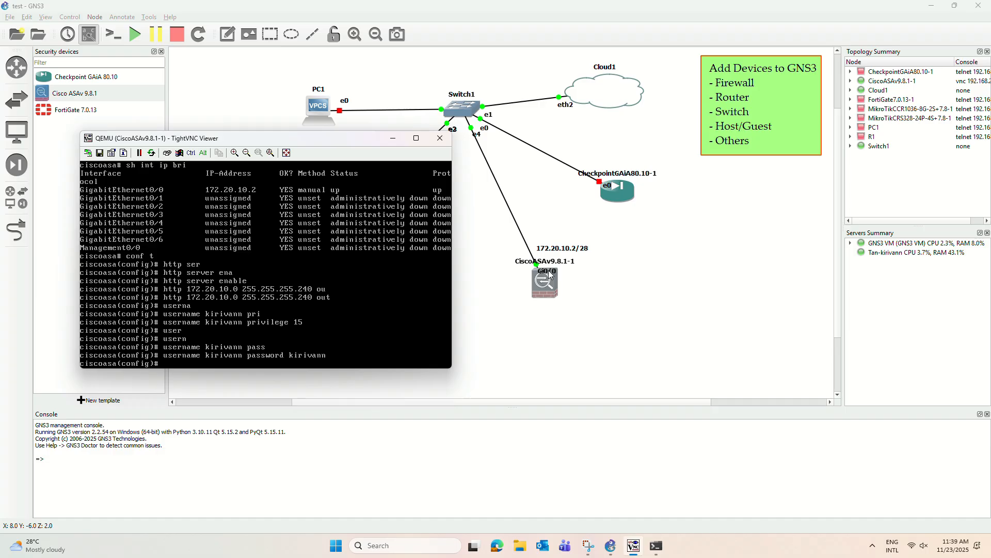
Leave configuration mode with 'end' and save the configuration with 'wr'
{"action": "left_click_drag", "start_coordinate": [549, 273], "coordinate": [521, 254]}
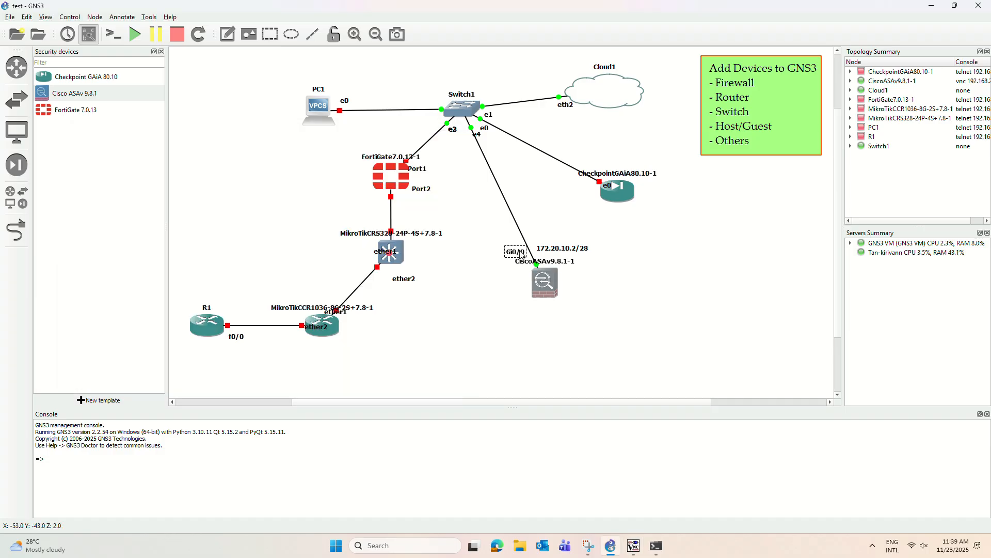
{"action": "left_click", "coordinate": [634, 546]}
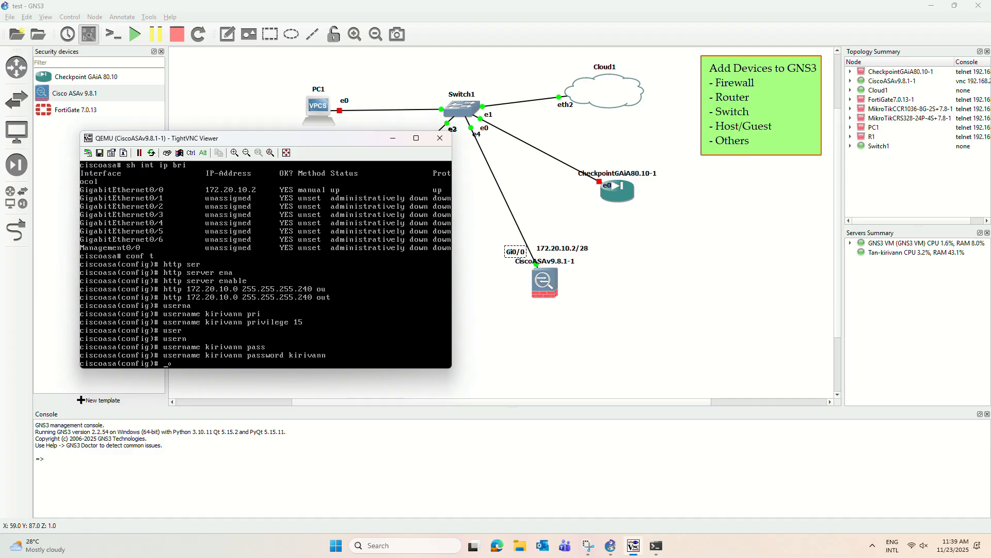
{"action": "type", "text": "end"}
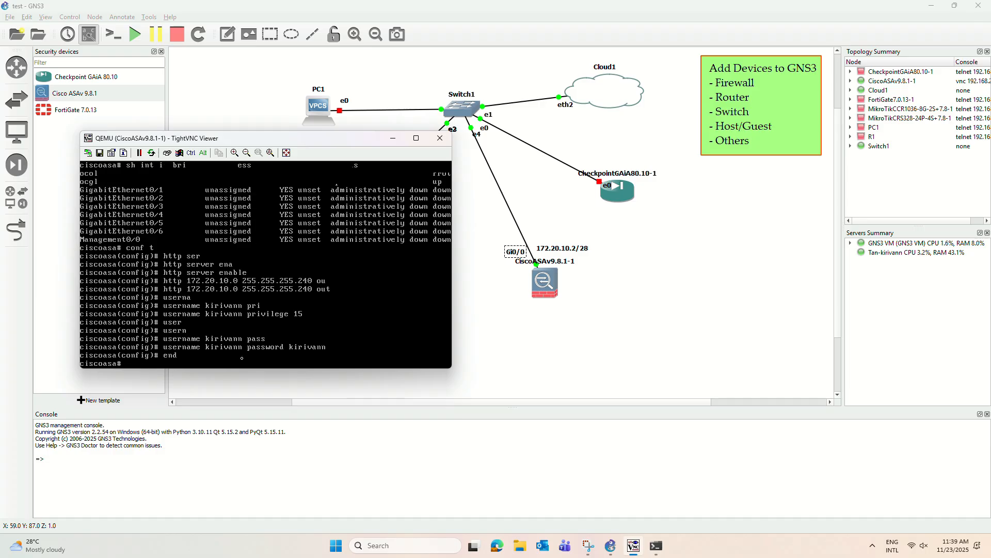
{"action": "key", "text": "Return"}
{"action": "type", "text": "wr"}
{"action": "key", "text": "Return"}
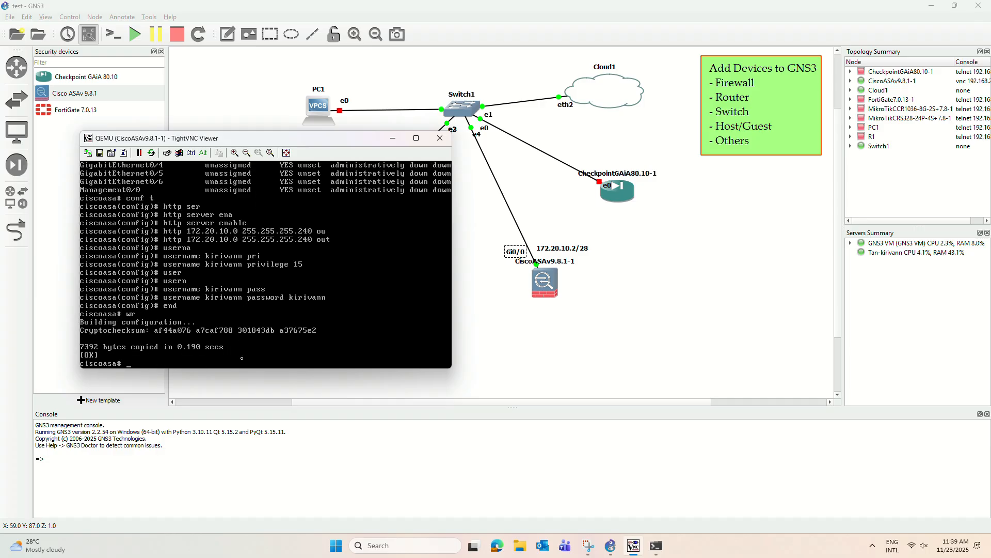
Run 'sh ru' and page through interfaces, http, crypto and inspection policies to the end
{"action": "type", "text": "sh ru"}
{"action": "key", "text": "Return"}
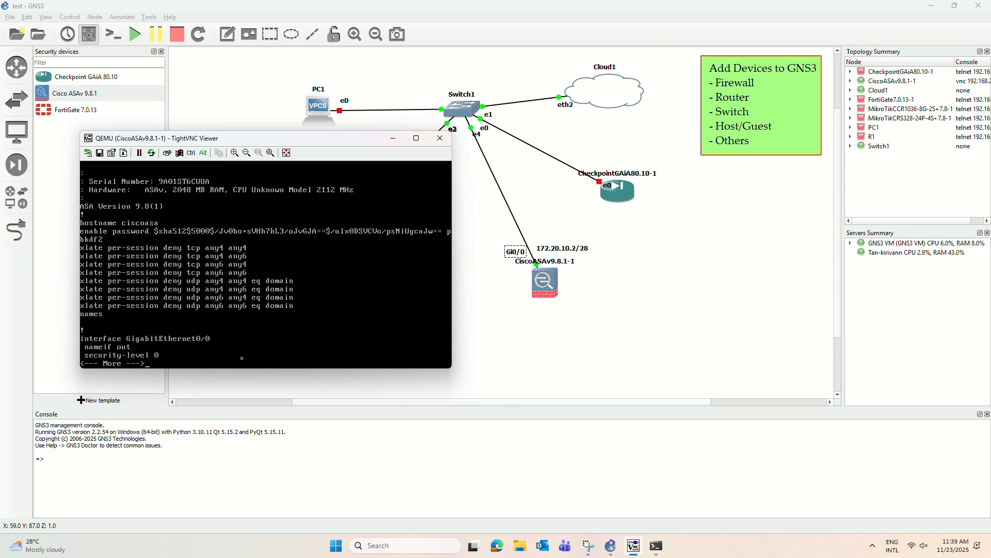
{"action": "key", "text": "Return"}
{"action": "key", "text": "Return"}
{"action": "key", "text": "Return"}
{"action": "key", "text": "Return"}
{"action": "key", "text": "Return"}
{"action": "key", "text": "Return"}
{"action": "key", "text": "Return"}
{"action": "key", "text": "Return"}
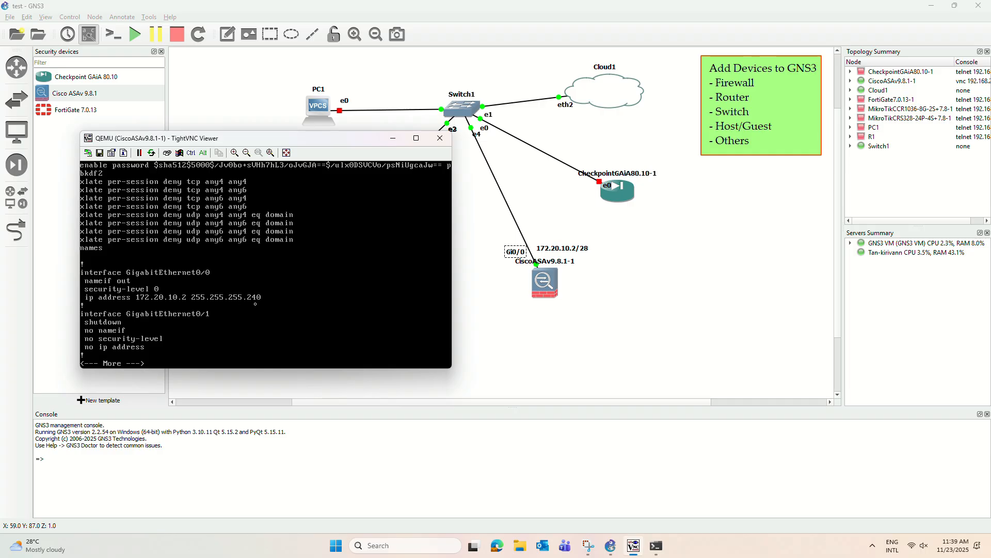
{"action": "key", "text": "Return"}
{"action": "key", "text": "Return"}
{"action": "key", "text": "Return"}
{"action": "key", "text": "Return"}
{"action": "key", "text": "Return"}
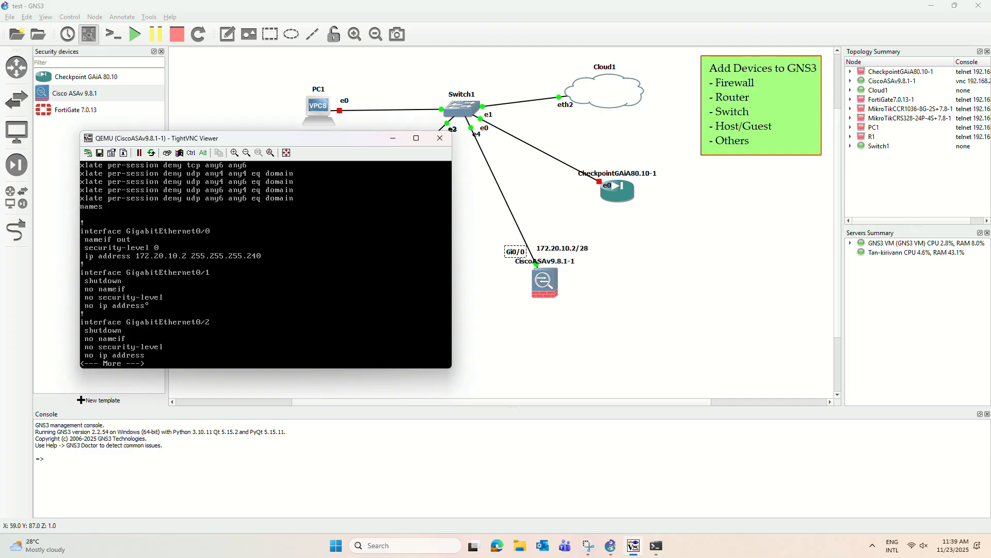
{"action": "key", "text": "Return"}
{"action": "key", "text": "Return"}
{"action": "key", "text": "Return"}
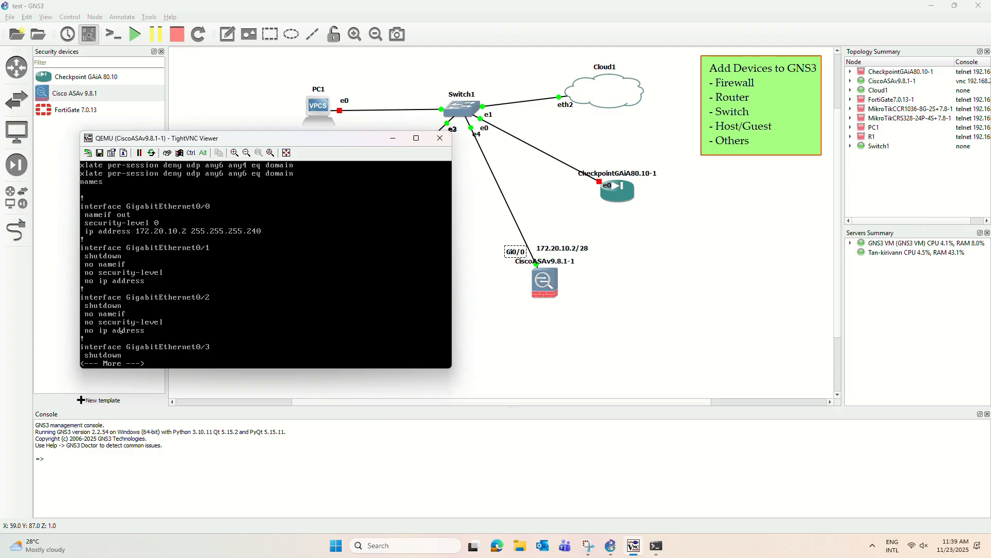
{"action": "key", "text": "Return"}
{"action": "key", "text": "Return"}
{"action": "key", "text": "Return"}
{"action": "key", "text": "Return"}
{"action": "key", "text": "Return"}
{"action": "key", "text": "Return"}
{"action": "key", "text": "Return"}
{"action": "key", "text": "Return"}
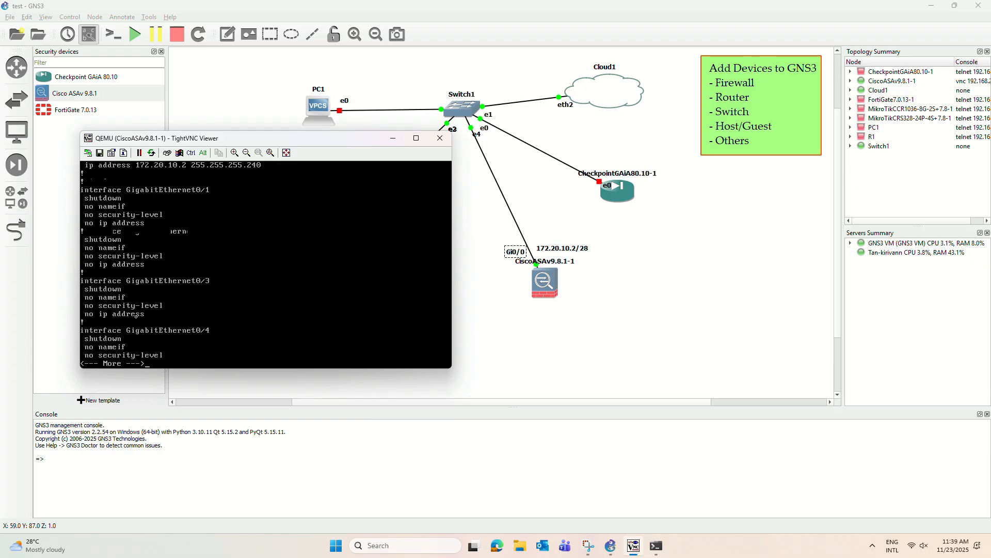
{"action": "key", "text": "Return"}
{"action": "key", "text": "Return"}
{"action": "key", "text": "Return"}
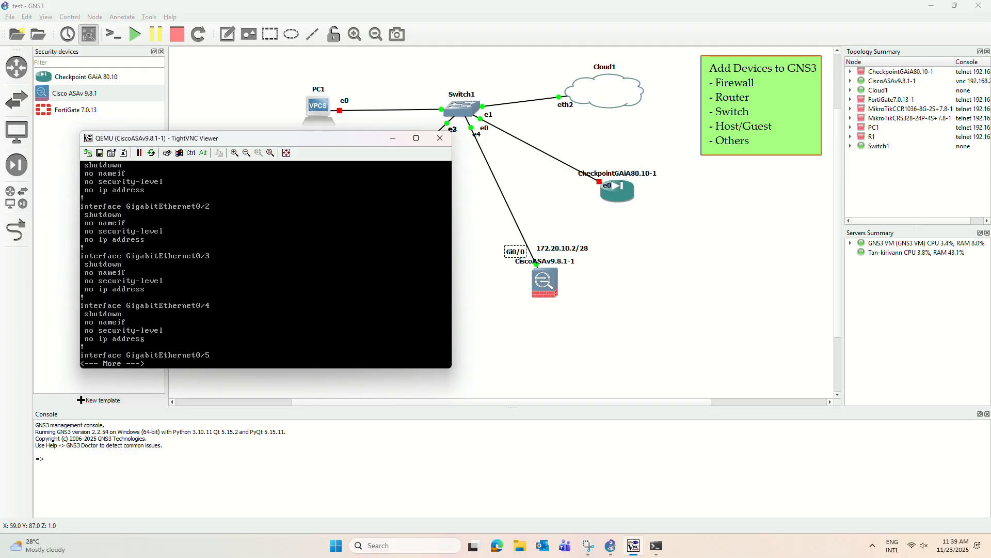
{"action": "key", "text": "Return"}
{"action": "key", "text": "Return"}
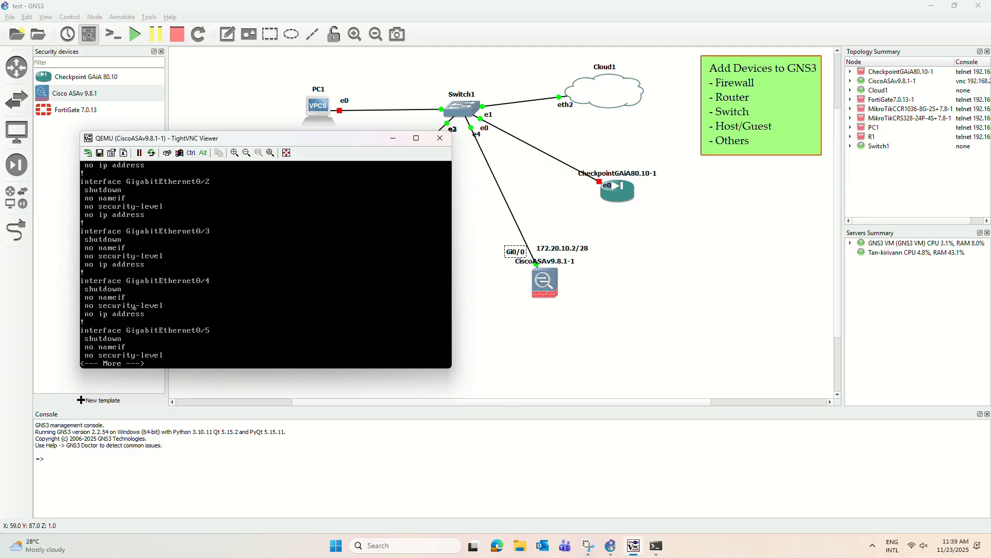
{"action": "key", "text": "Return"}
{"action": "key", "text": "Return"}
{"action": "key", "text": "Return"}
{"action": "key", "text": "Return"}
{"action": "key", "text": "Return"}
{"action": "key", "text": "Return"}
{"action": "key", "text": "Return"}
{"action": "key", "text": "Return"}
{"action": "key", "text": "Return"}
{"action": "key", "text": "Return"}
{"action": "key", "text": "Return"}
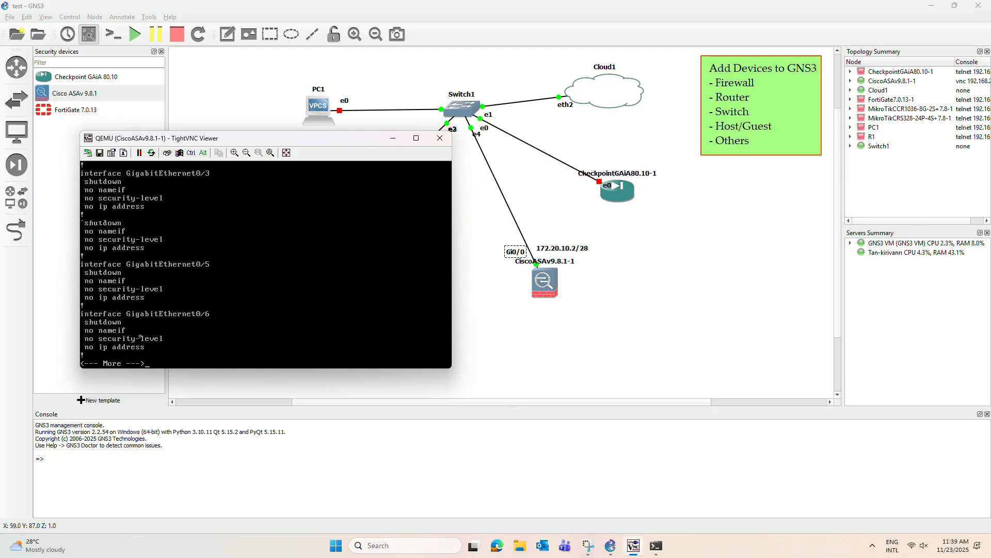
{"action": "key", "text": "Return"}
{"action": "key", "text": "Return"}
{"action": "key", "text": "Return"}
{"action": "key", "text": "Return"}
{"action": "key", "text": "Return"}
{"action": "key", "text": "Return"}
{"action": "key", "text": "Return"}
{"action": "key", "text": "Return"}
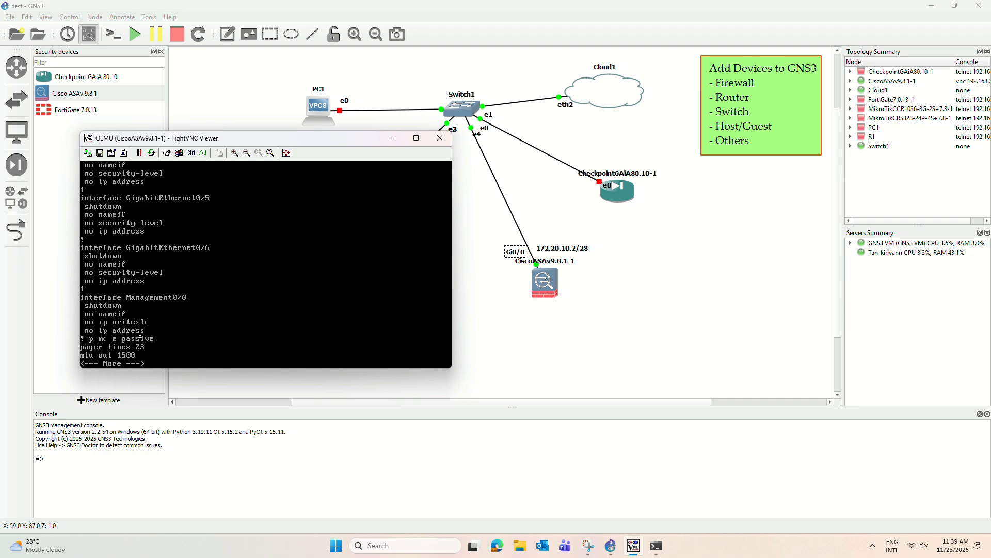
{"action": "key", "text": "Return"}
{"action": "key", "text": "Return"}
{"action": "key", "text": "Return"}
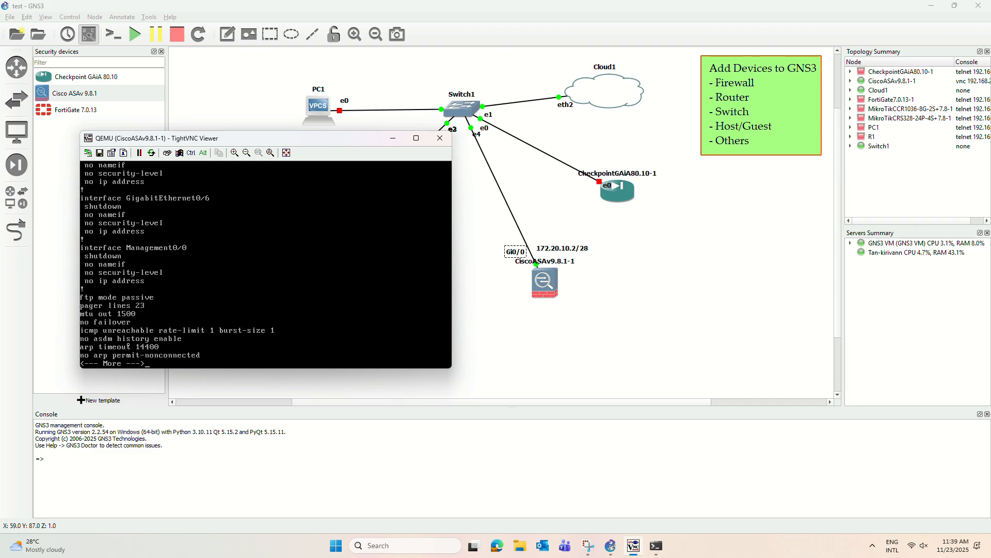
{"action": "key", "text": "Return"}
{"action": "key", "text": "Return"}
{"action": "key", "text": "Return"}
{"action": "key", "text": "Return"}
{"action": "key", "text": "Return"}
{"action": "key", "text": "Return"}
{"action": "key", "text": "Return"}
{"action": "key", "text": "Return"}
{"action": "key", "text": "Return"}
{"action": "key", "text": "Return"}
{"action": "key", "text": "Return"}
{"action": "key", "text": "Return"}
{"action": "key", "text": "Return"}
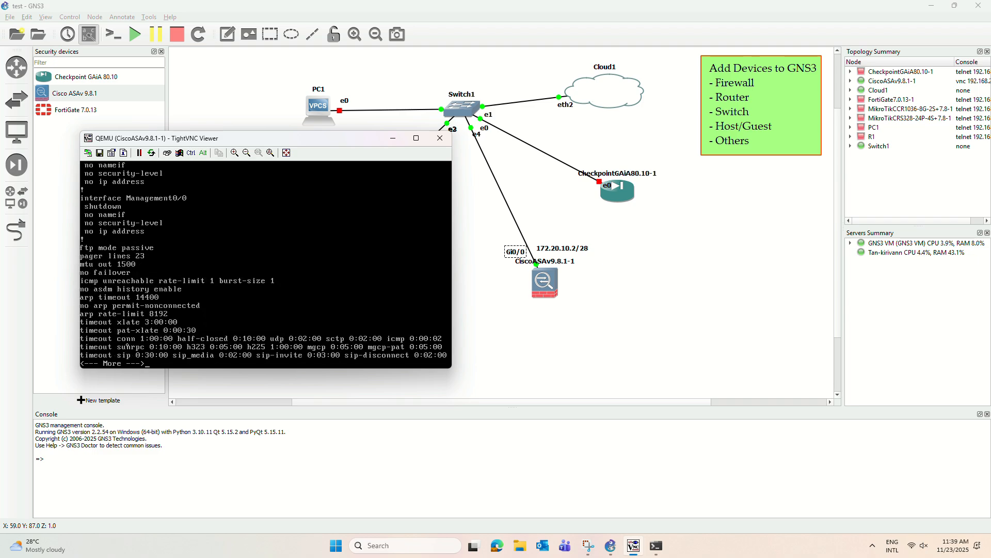
{"action": "key", "text": "Return"}
{"action": "key", "text": "Return"}
{"action": "key", "text": "Return"}
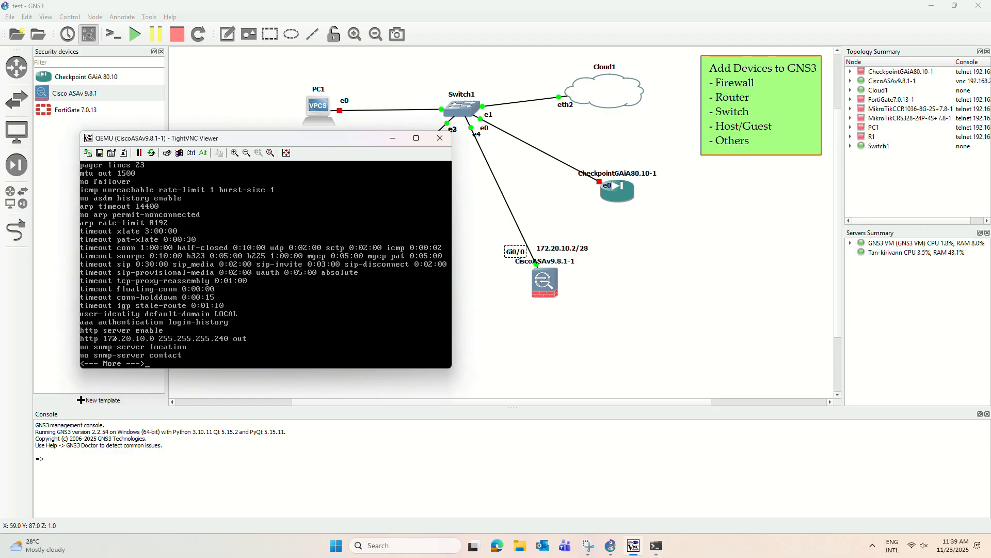
{"action": "key", "text": "Return"}
{"action": "key", "text": "Return"}
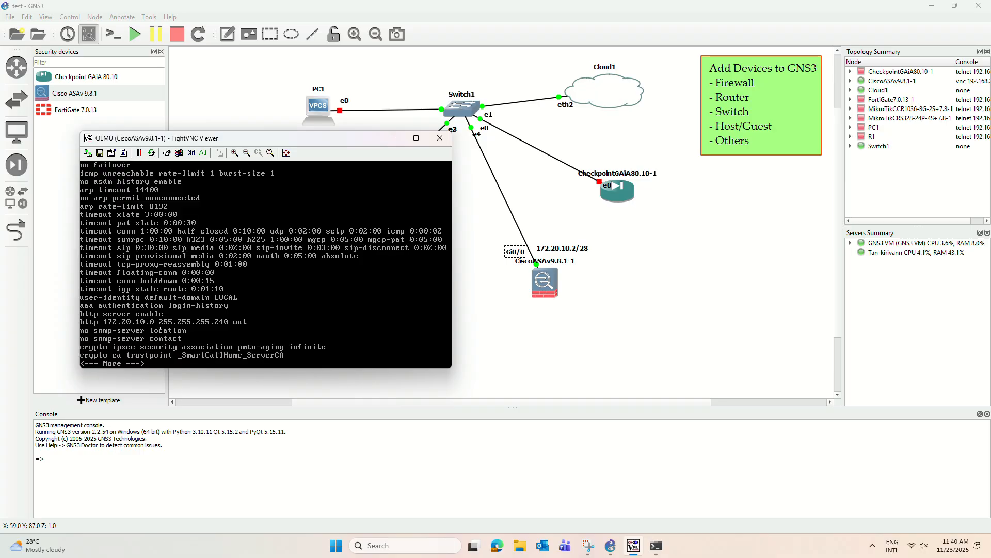
{"action": "key", "text": "Return"}
{"action": "key", "text": "Return"}
{"action": "key", "text": "Return"}
{"action": "key", "text": "Return"}
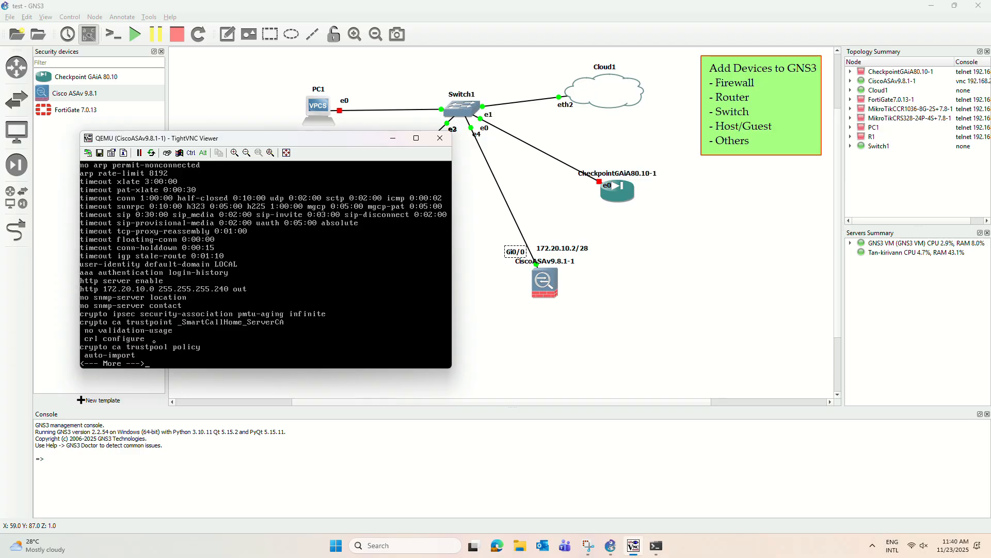
{"action": "key", "text": "Return"}
{"action": "key", "text": "Return"}
{"action": "key", "text": "Return"}
{"action": "key", "text": "Return"}
{"action": "key", "text": "Return"}
{"action": "key", "text": "Return"}
{"action": "key", "text": "Return"}
{"action": "key", "text": "Return"}
{"action": "key", "text": "Return"}
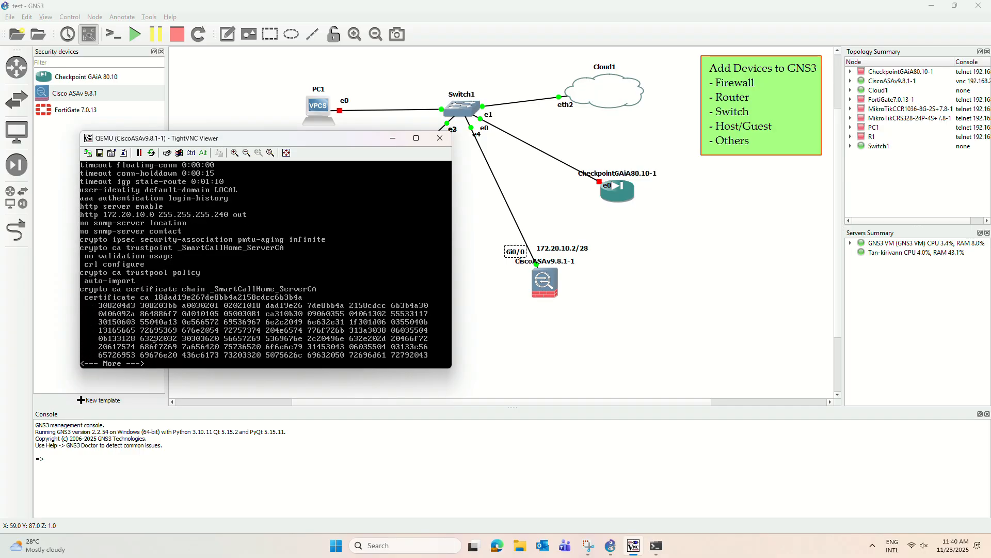
{"action": "key", "text": "Return"}
{"action": "key", "text": "Return"}
{"action": "key", "text": "Return"}
{"action": "key", "text": "Return"}
{"action": "key", "text": "Return"}
{"action": "key", "text": "Return"}
{"action": "key", "text": "Return"}
{"action": "key", "text": "Return"}
{"action": "key", "text": "Return"}
{"action": "key", "text": "Return"}
{"action": "key", "text": "Return"}
{"action": "key", "text": "Return"}
{"action": "key", "text": "Return"}
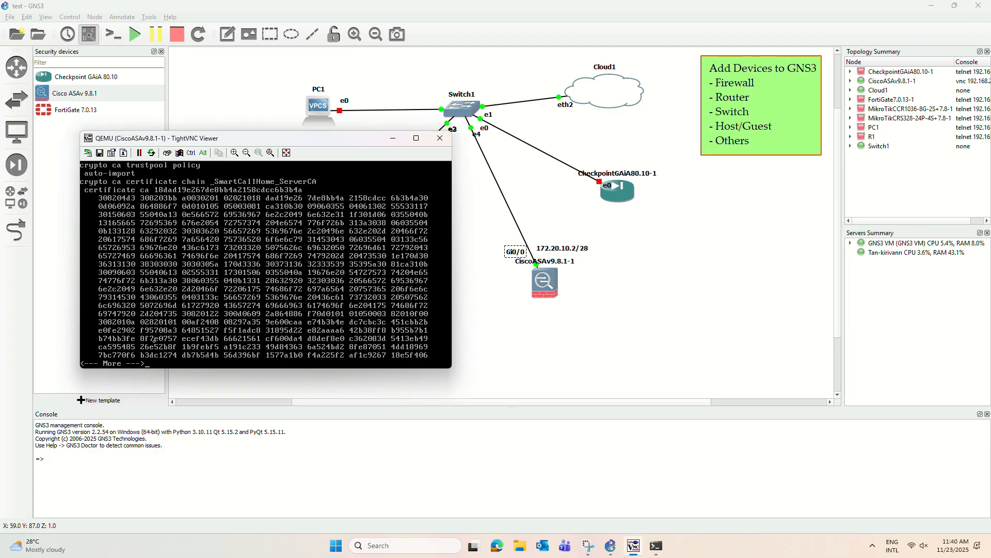
{"action": "key", "text": "Return"}
{"action": "key", "text": "Return"}
{"action": "key", "text": "Return"}
{"action": "key", "text": "Return"}
{"action": "key", "text": "Return"}
{"action": "key", "text": "Return"}
{"action": "key", "text": "Return"}
{"action": "key", "text": "Return"}
{"action": "key", "text": "Return"}
{"action": "key", "text": "Return"}
{"action": "key", "text": "Return"}
{"action": "key", "text": "Return"}
{"action": "key", "text": "Return"}
{"action": "key", "text": "Return"}
{"action": "key", "text": "Return"}
{"action": "key", "text": "Return"}
{"action": "key", "text": "Return"}
{"action": "key", "text": "Return"}
{"action": "key", "text": "Return"}
{"action": "key", "text": "Return"}
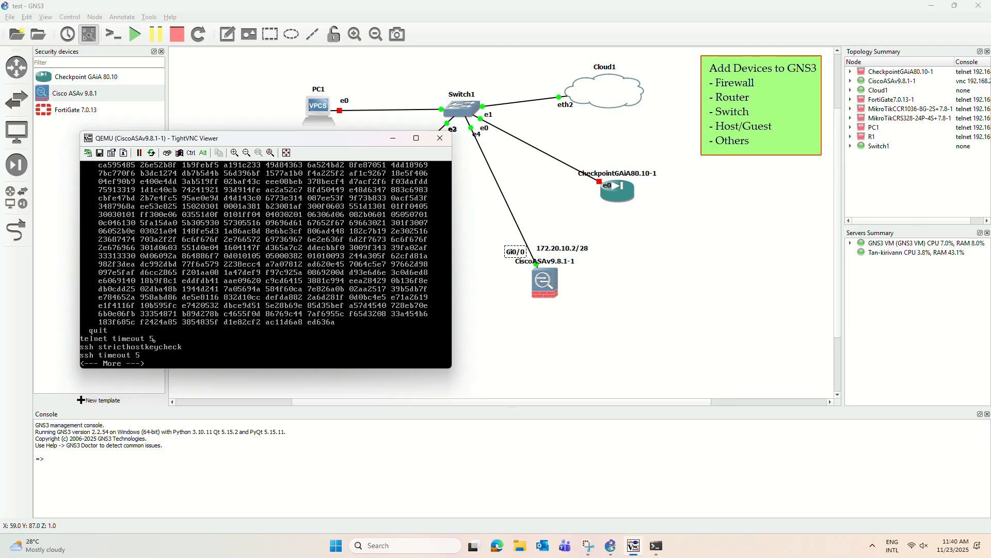
{"action": "key", "text": "Return"}
{"action": "key", "text": "Return"}
{"action": "key", "text": "Return"}
{"action": "key", "text": "Return"}
{"action": "key", "text": "Return"}
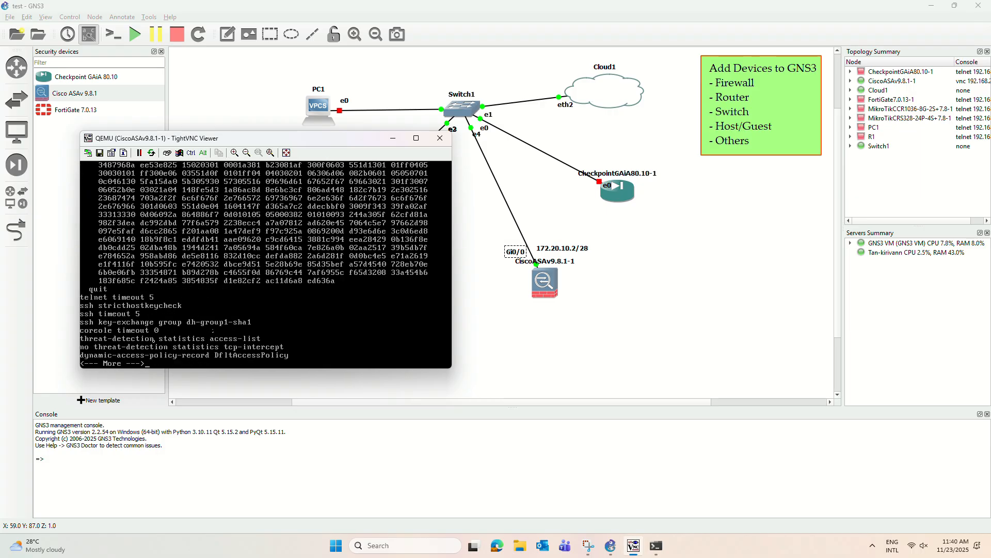
{"action": "key", "text": "Return"}
{"action": "key", "text": "Return"}
{"action": "key", "text": "Return"}
{"action": "key", "text": "Return"}
{"action": "key", "text": "Return"}
{"action": "key", "text": "Return"}
{"action": "key", "text": "Return"}
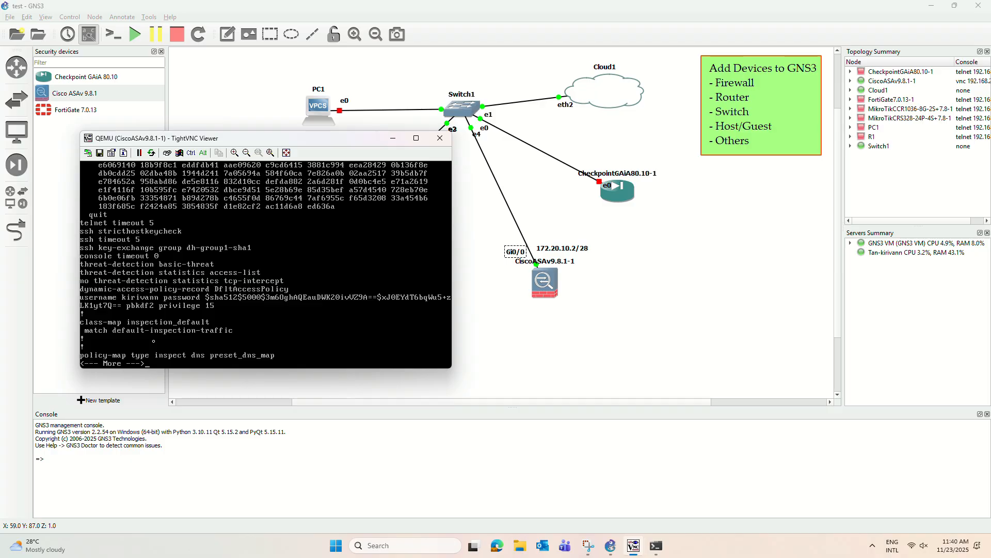
{"action": "key", "text": "Return"}
{"action": "key", "text": "Return"}
{"action": "key", "text": "Return"}
{"action": "key", "text": "Return"}
{"action": "key", "text": "Return"}
{"action": "key", "text": "Return"}
{"action": "key", "text": "Return"}
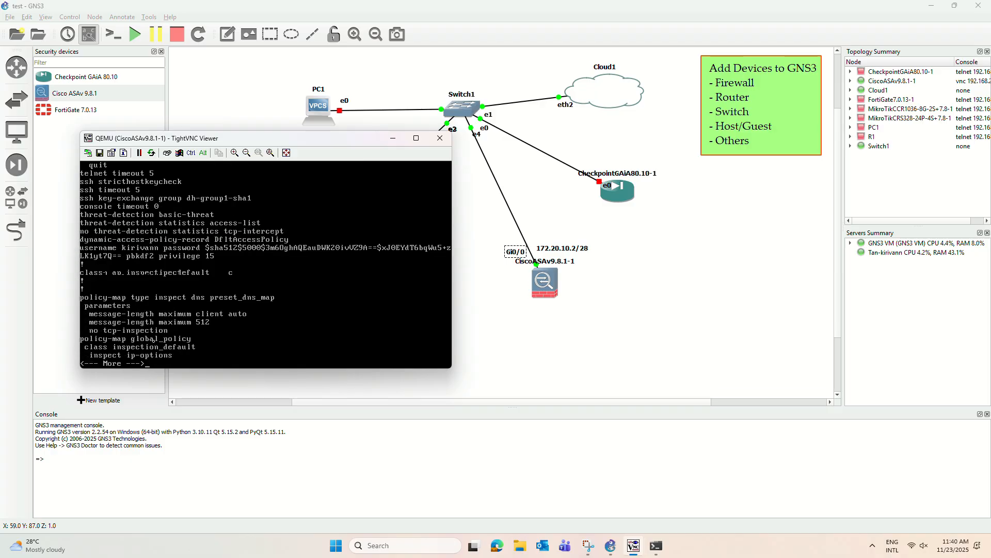
{"action": "key", "text": "Return"}
{"action": "key", "text": "Return"}
{"action": "key", "text": "Return"}
{"action": "key", "text": "Return"}
{"action": "key", "text": "Return"}
{"action": "key", "text": "Return"}
{"action": "key", "text": "Return"}
{"action": "key", "text": "Return"}
{"action": "key", "text": "Return"}
{"action": "key", "text": "Return"}
{"action": "key", "text": "Return"}
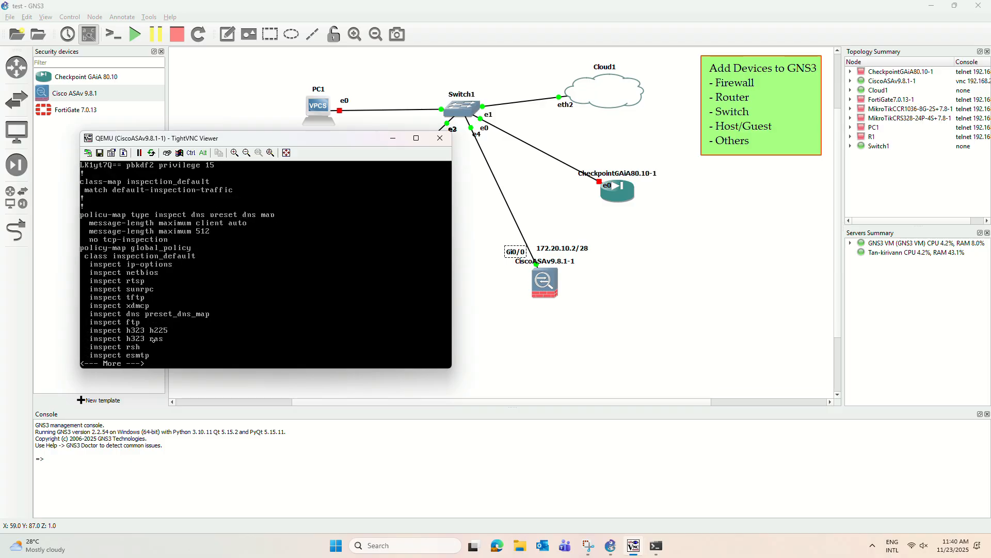
{"action": "key", "text": "Return"}
{"action": "key", "text": "Return"}
{"action": "key", "text": "Return"}
{"action": "key", "text": "Return"}
{"action": "key", "text": "Return"}
{"action": "key", "text": "Return"}
{"action": "key", "text": "Return"}
{"action": "key", "text": "Return"}
{"action": "key", "text": "Return"}
{"action": "key", "text": "Return"}
{"action": "key", "text": "Return"}
{"action": "key", "text": "Return"}
{"action": "key", "text": "Return"}
{"action": "key", "text": "Return"}
{"action": "key", "text": "Return"}
{"action": "key", "text": "Return"}
{"action": "key", "text": "Return"}
{"action": "key", "text": "Return"}
{"action": "key", "text": "Return"}
{"action": "key", "text": "Return"}
{"action": "key", "text": "Return"}
{"action": "key", "text": "Return"}
{"action": "key", "text": "Return"}
{"action": "key", "text": "Return"}
{"action": "key", "text": "Return"}
{"action": "key", "text": "Return"}
{"action": "key", "text": "Return"}
{"action": "key", "text": "Return"}
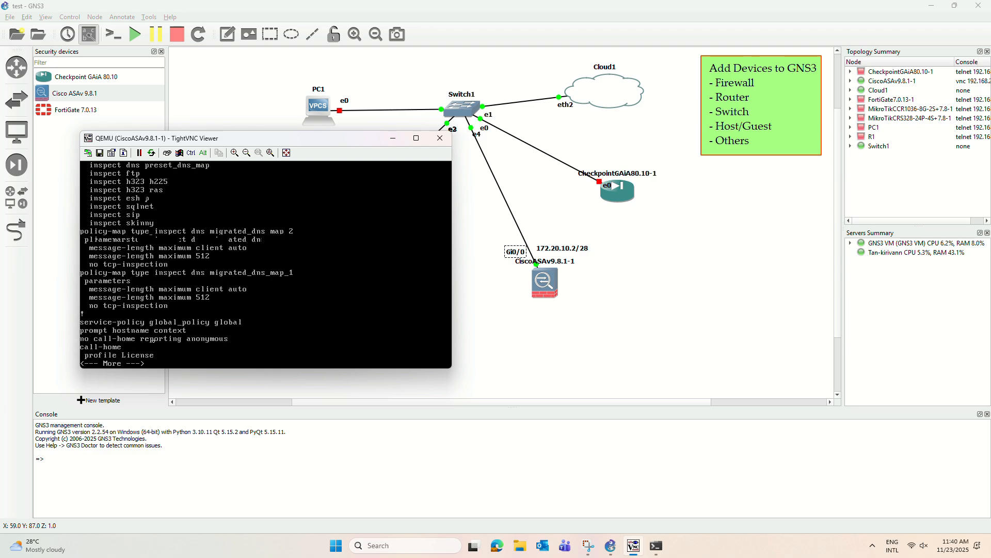
{"action": "key", "text": "Return"}
{"action": "key", "text": "Return"}
{"action": "key", "text": "Return"}
{"action": "key", "text": "Return"}
{"action": "key", "text": "Return"}
{"action": "key", "text": "Return"}
{"action": "key", "text": "Return"}
{"action": "key", "text": "Return"}
{"action": "key", "text": "Return"}
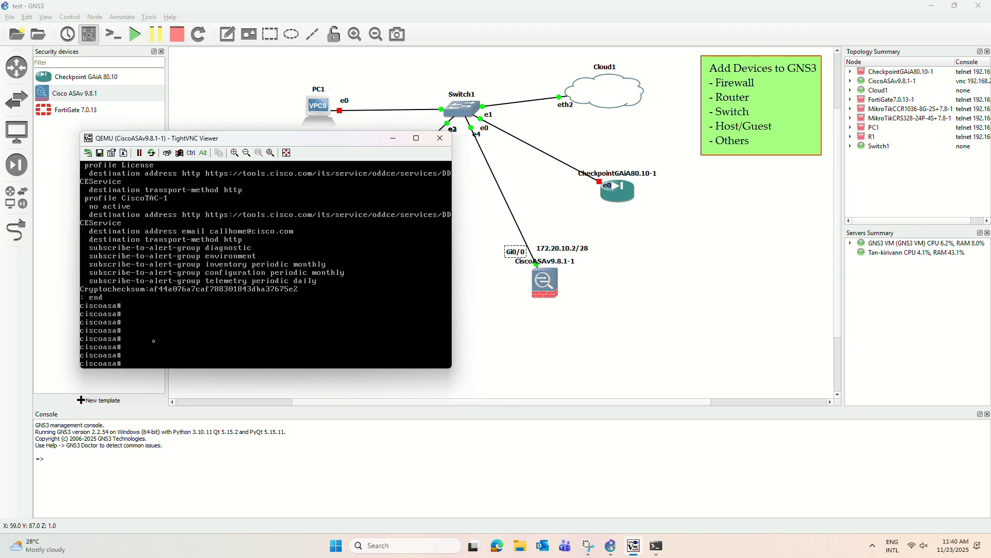
Re-ping 172.20.10.2 from the host to confirm all 4 replies, then open a new Edge tab
{"action": "left_click", "coordinate": [656, 546]}
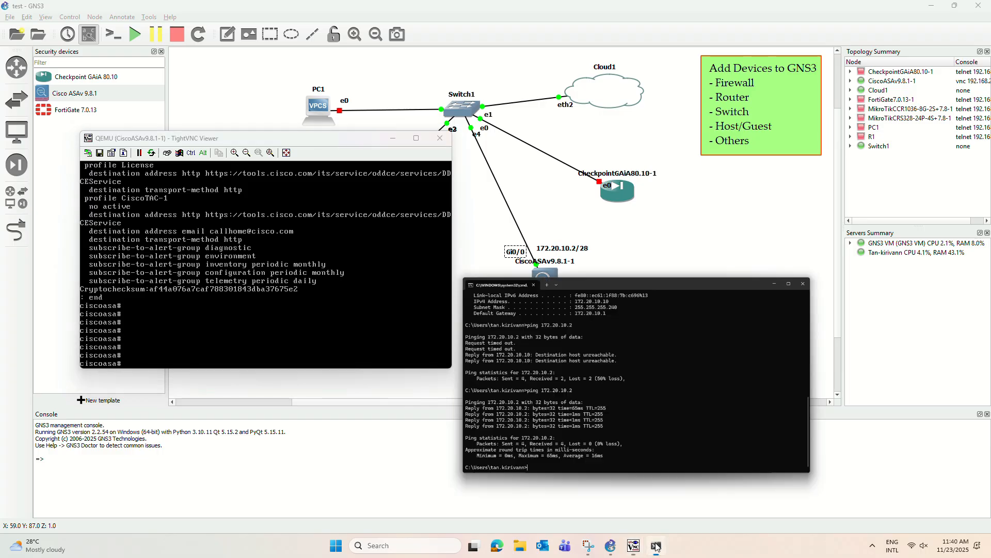
{"action": "key", "text": "Up"}
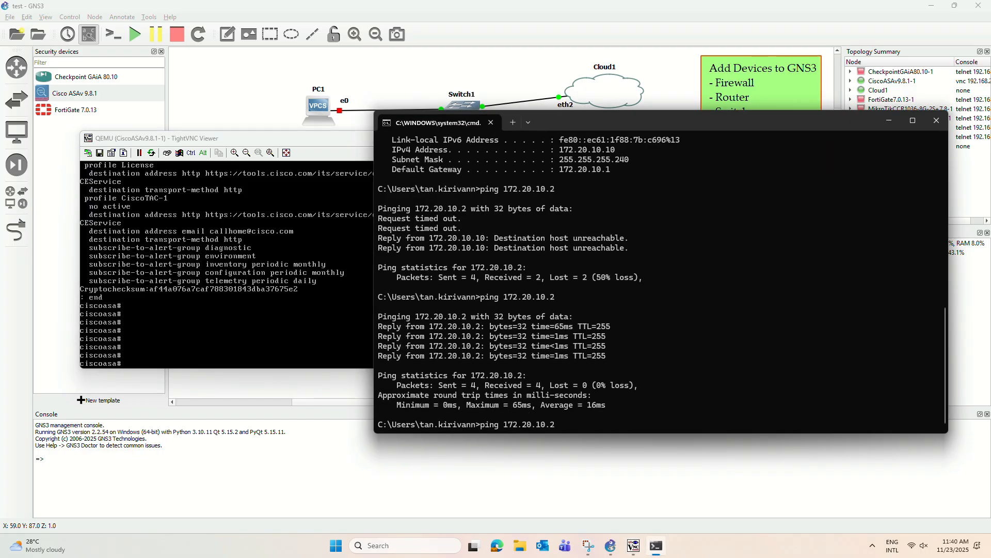
{"action": "key", "text": "Return"}
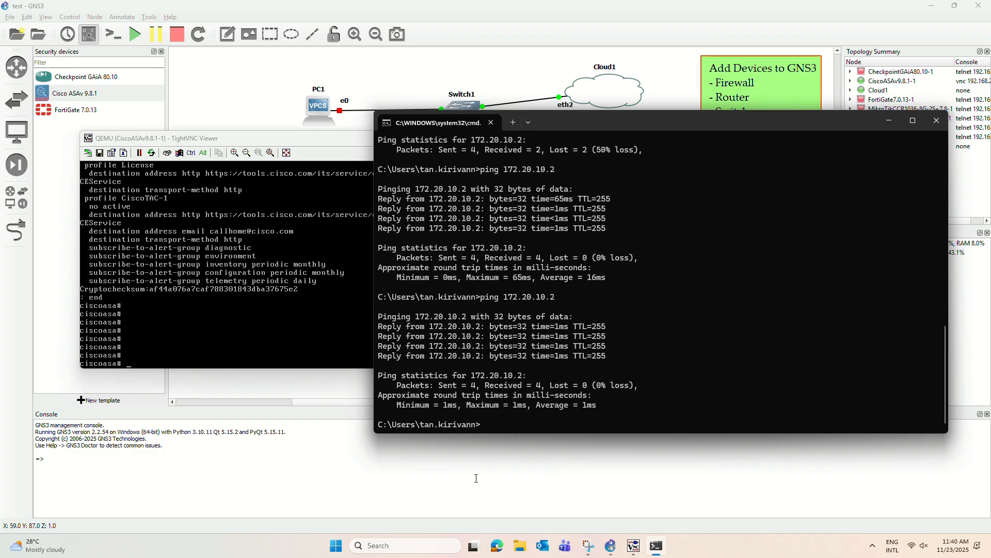
{"action": "left_click", "coordinate": [497, 545]}
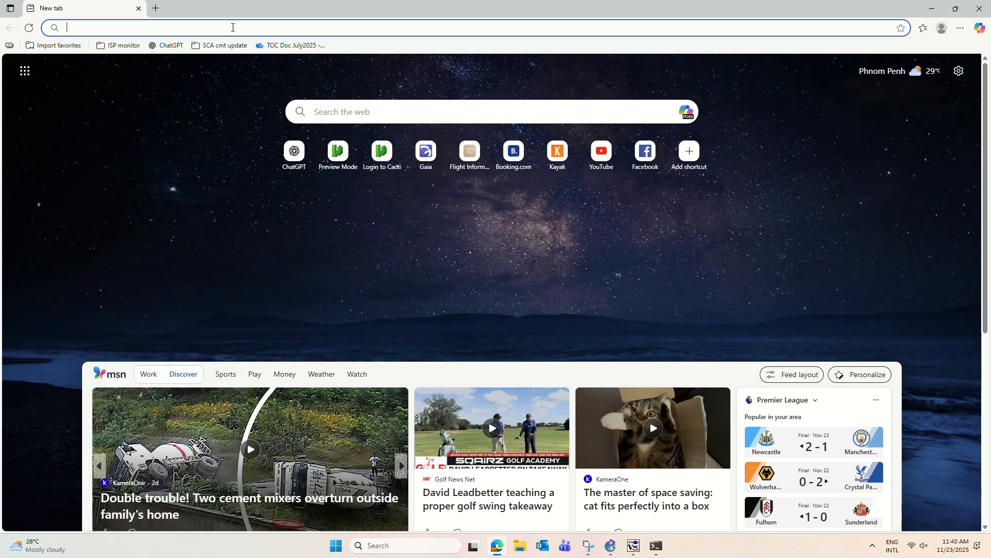
{"action": "type", "text": "17"}
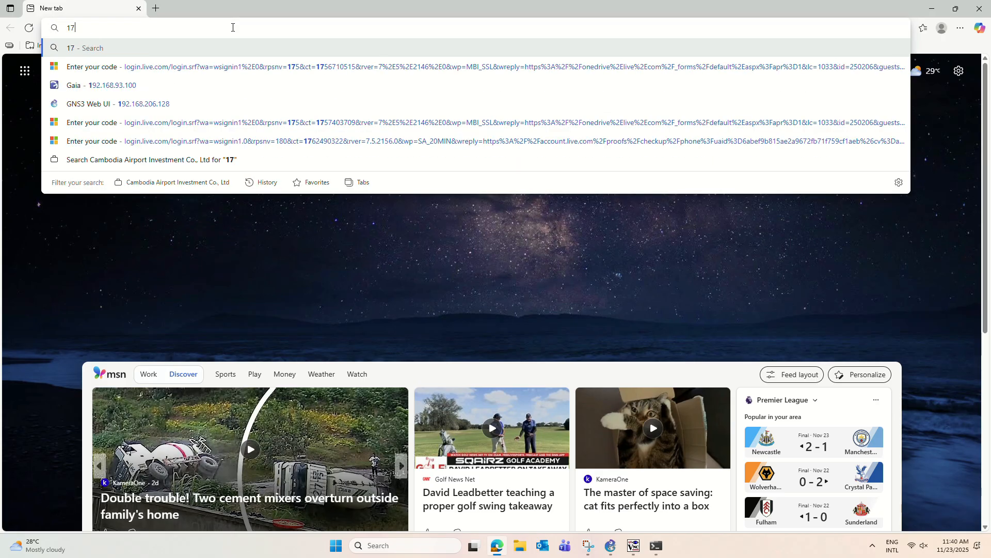
{"action": "type", "text": "2.20"}
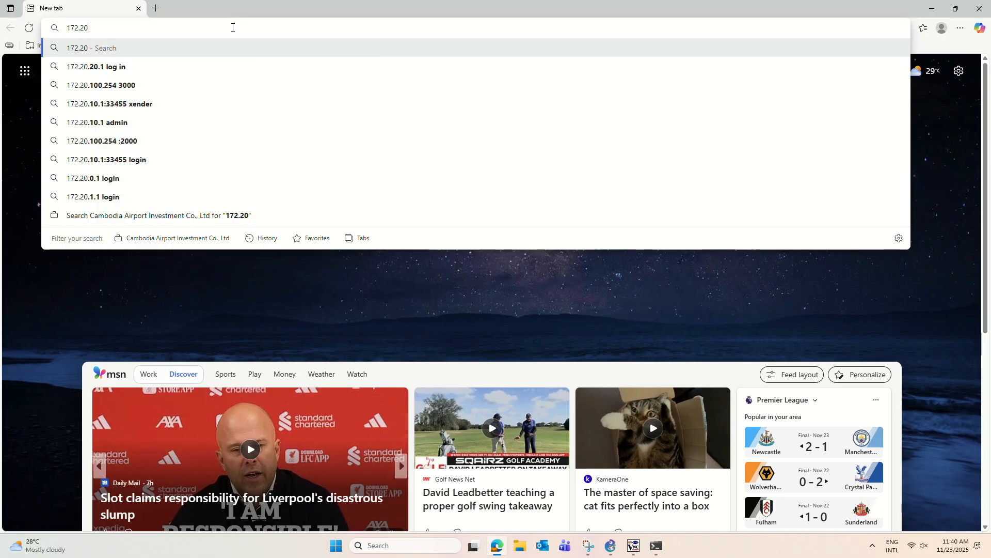
{"action": "type", "text": ".10.2"}
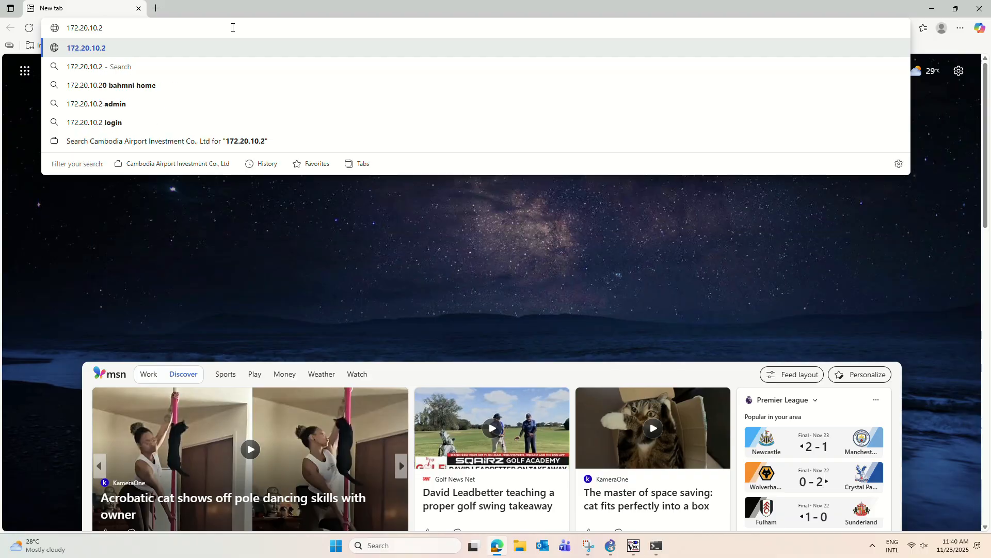
{"action": "key", "text": "Return"}
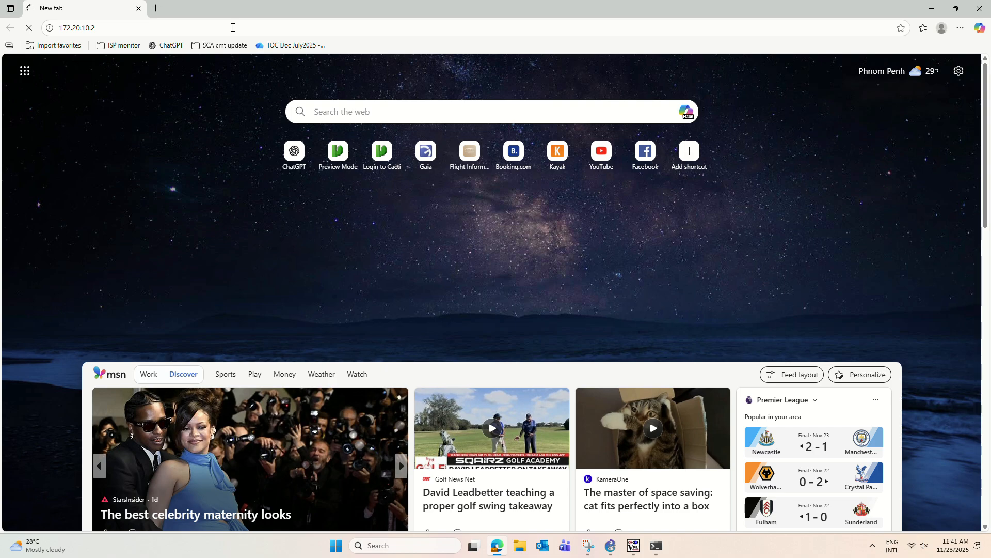
{"action": "left_click", "coordinate": [232, 27]}
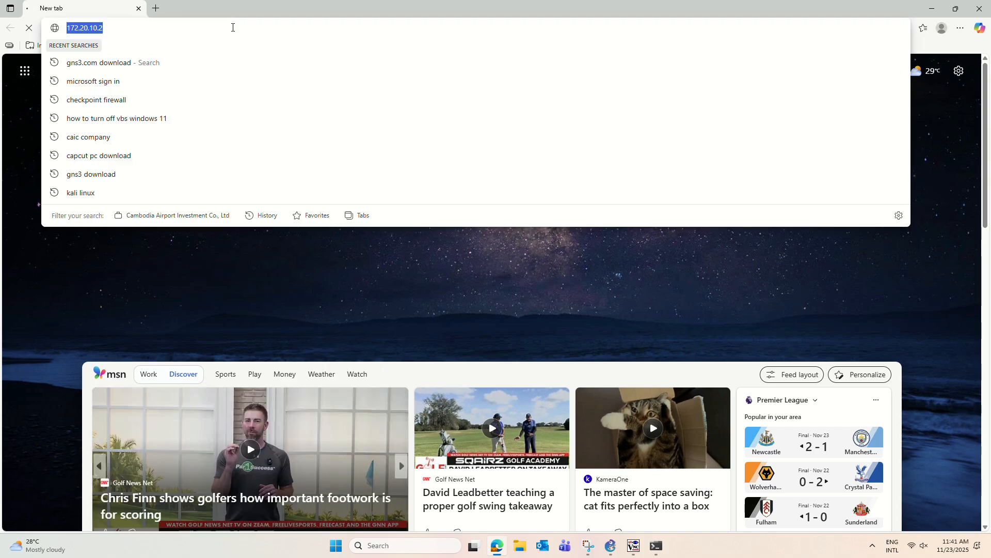
{"action": "left_click", "coordinate": [233, 27]}
{"action": "key", "text": "Home"}
{"action": "type", "text": "https"}
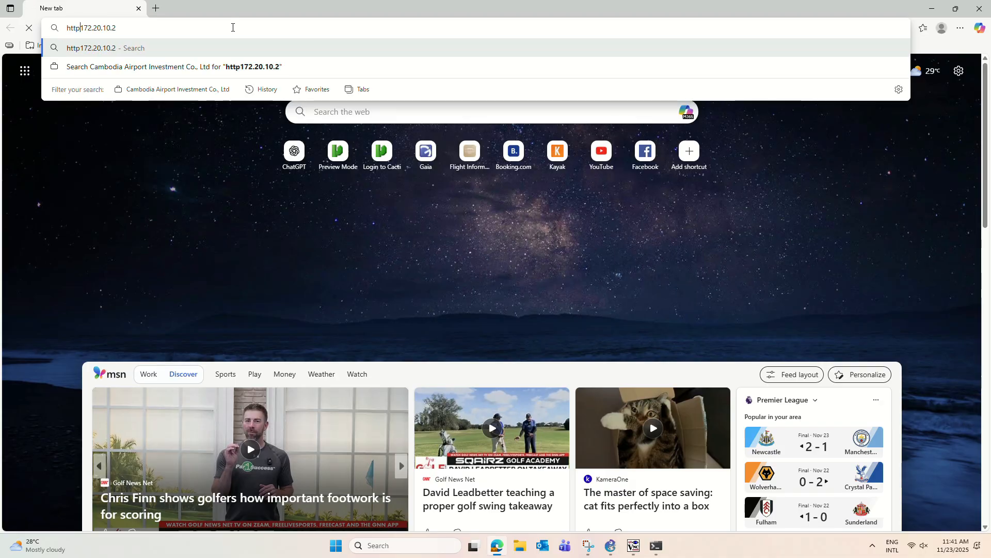
{"action": "type", "text": "://"}
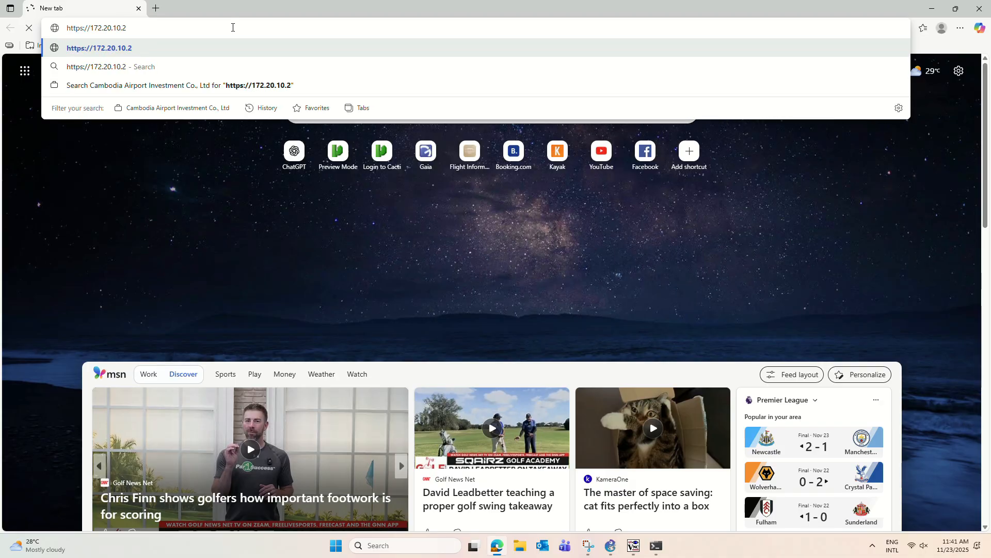
{"action": "key", "text": "Return"}
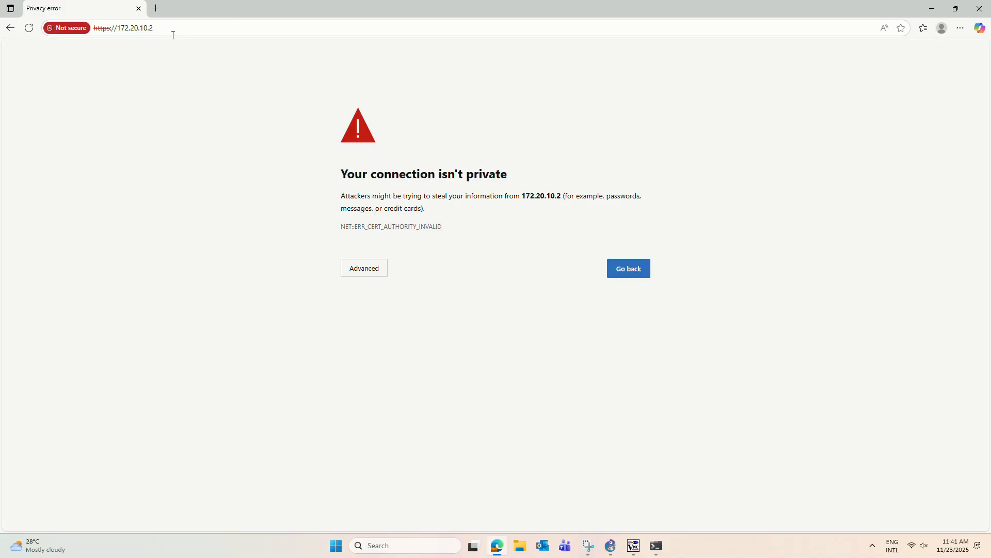
Choose Advanced and continue to 172.20.10.2 (unsafe) past the certificate warning
{"action": "left_click", "coordinate": [373, 274]}
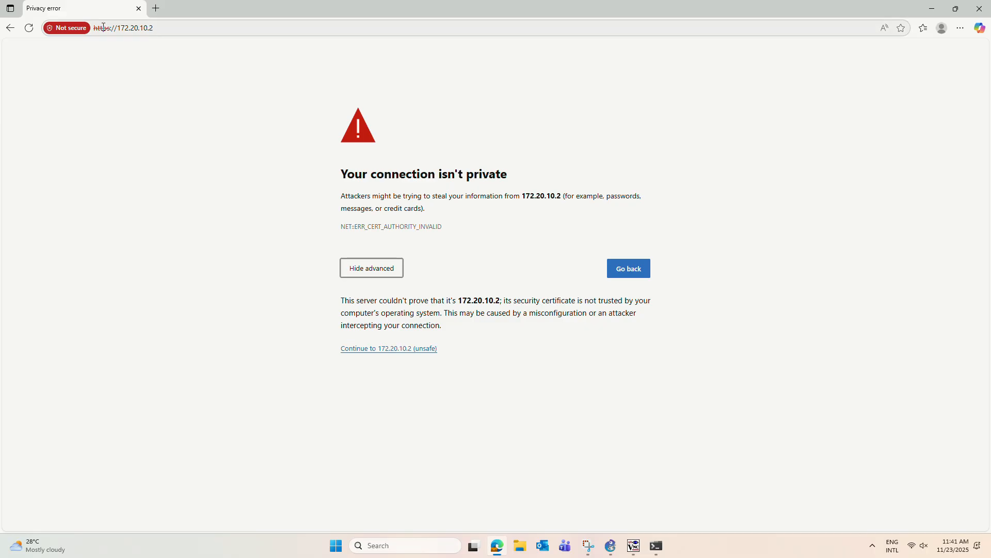
{"action": "left_click_drag", "start_coordinate": [111, 27], "coordinate": [91, 27]}
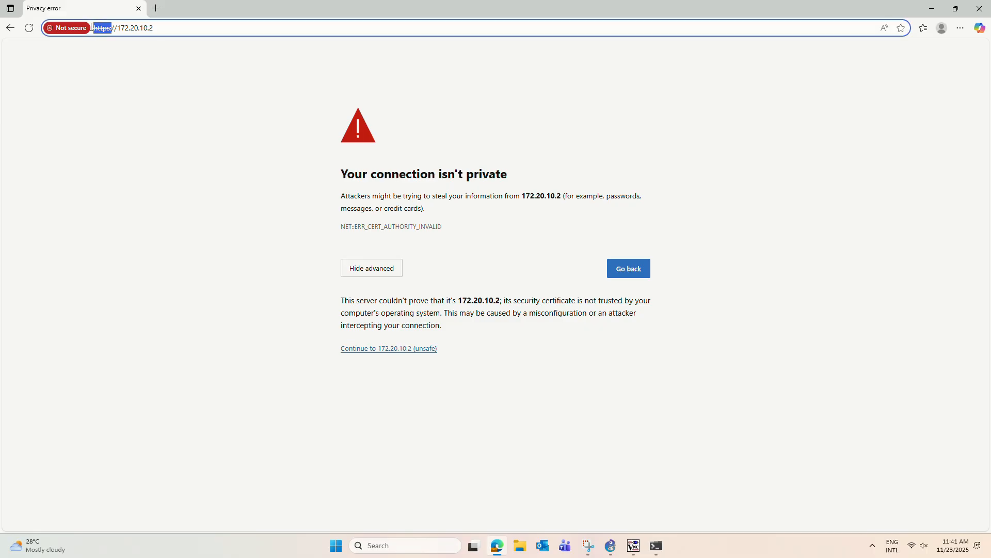
{"action": "left_click", "coordinate": [142, 133]}
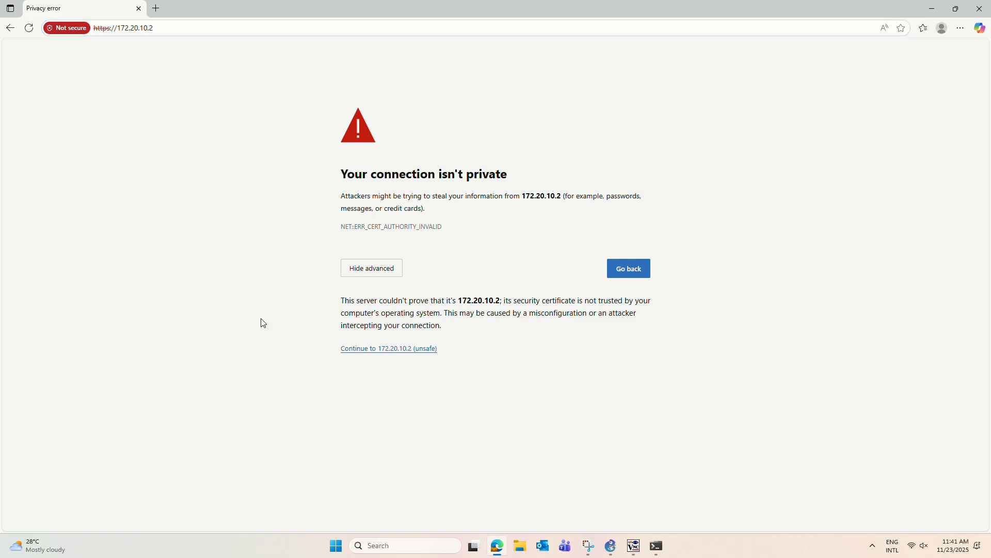
{"action": "left_click", "coordinate": [412, 350]}
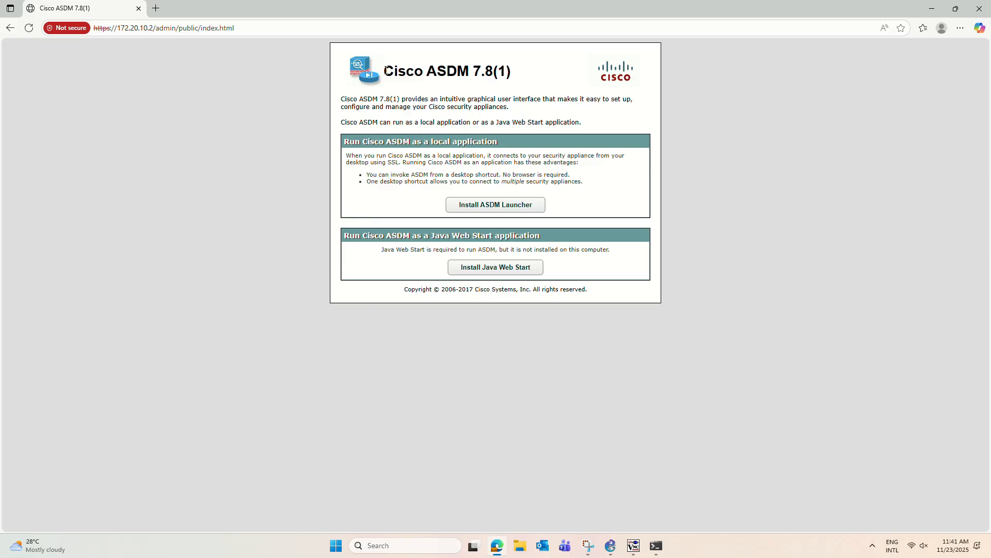
Highlight the Cisco ASDM 7.8(1) page title, then bring the ASAv TightVNC console forward
{"action": "left_click_drag", "start_coordinate": [385, 71], "coordinate": [513, 74]}
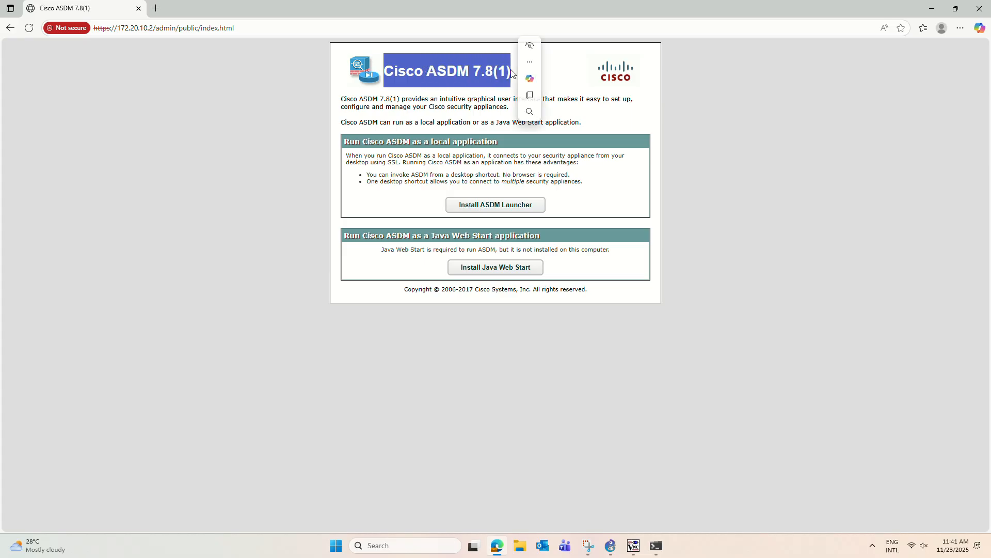
{"action": "left_click", "coordinate": [431, 71]}
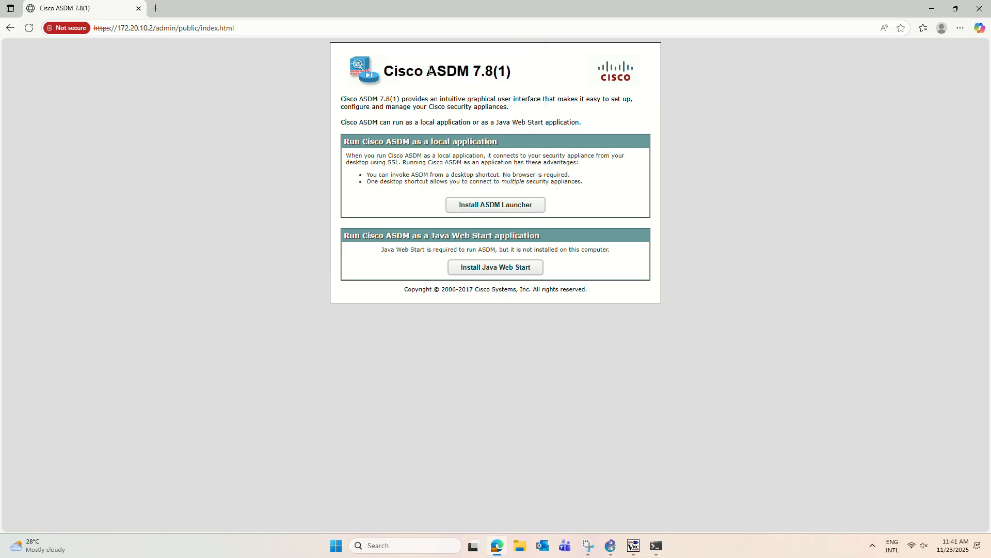
{"action": "left_click_drag", "start_coordinate": [427, 70], "coordinate": [496, 72]}
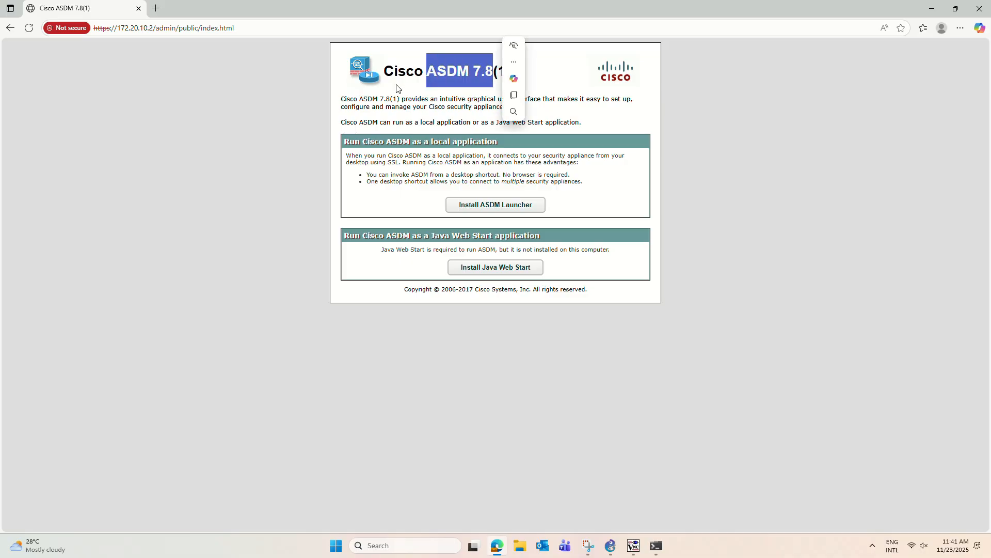
{"action": "left_click", "coordinate": [290, 142]}
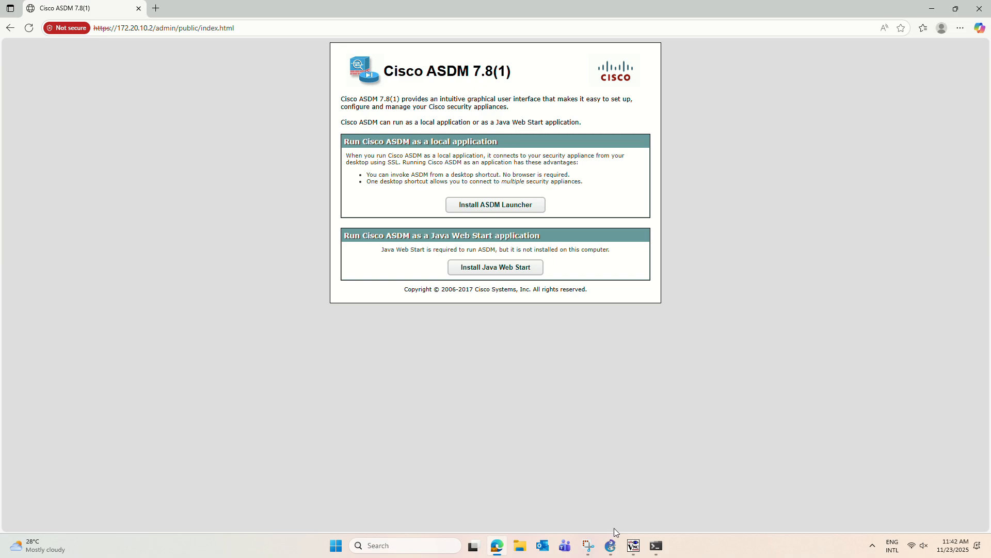
{"action": "left_click", "coordinate": [634, 545]}
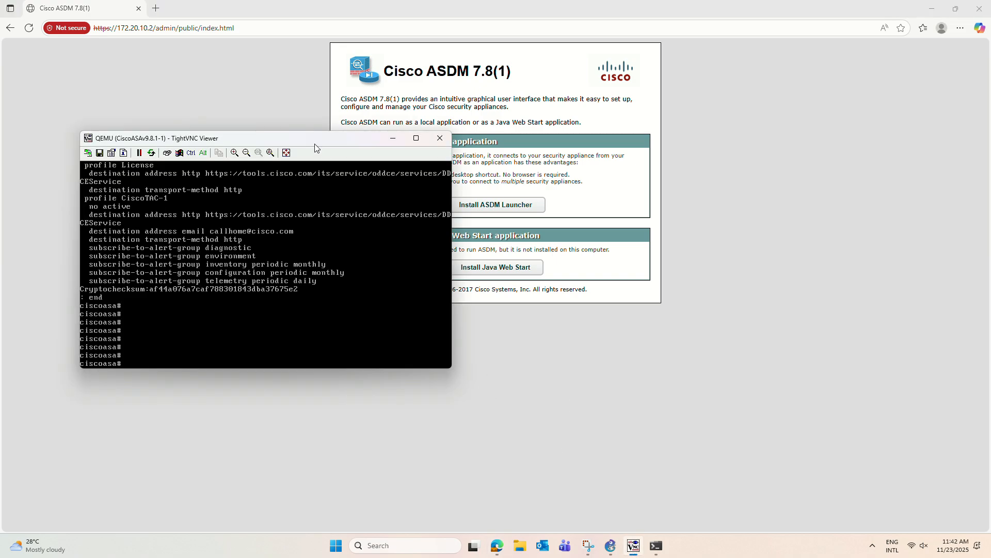
Run 'sh int ip bri' to confirm Gi0/0 up at 172.20.10.2, then return to GNS3
{"action": "left_click_drag", "start_coordinate": [313, 139], "coordinate": [229, 173]}
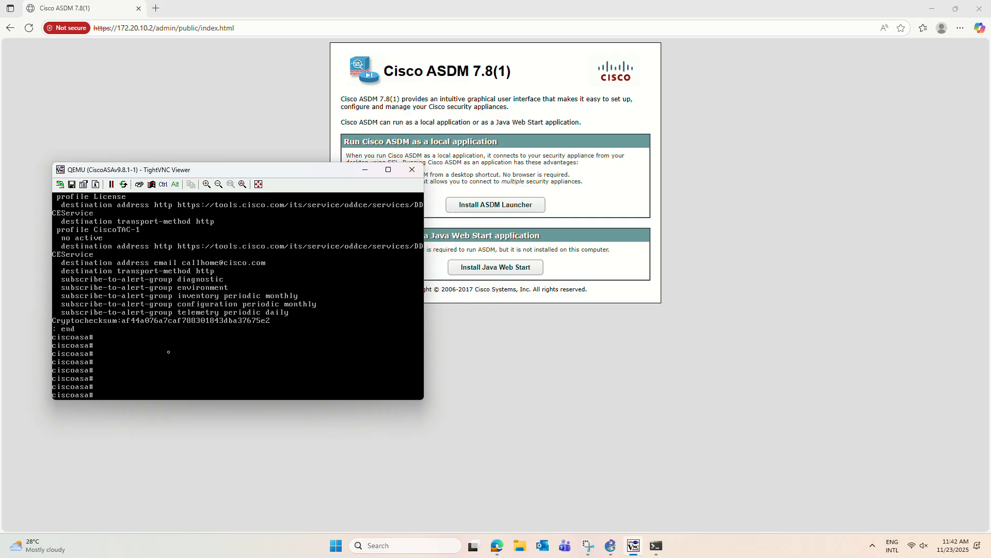
{"action": "type", "text": "sh int ip bri"}
{"action": "key", "text": "Return"}
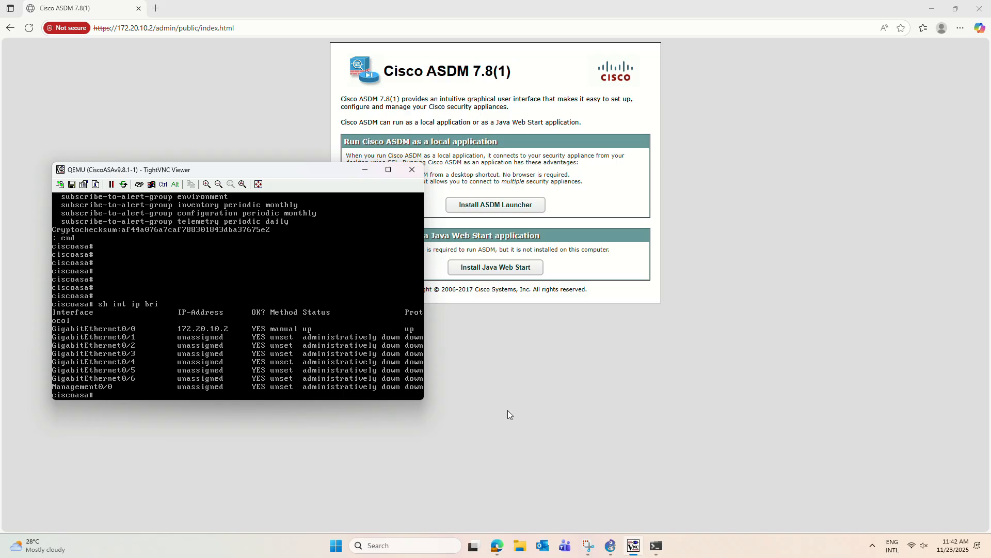
{"action": "mouse_move", "coordinate": [610, 545]}
{"action": "left_click", "coordinate": [594, 488]}
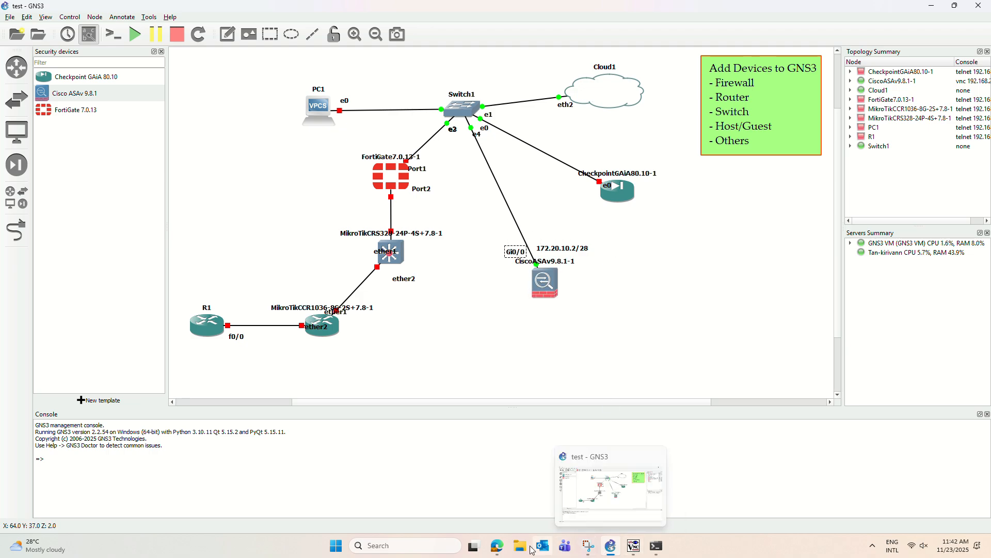
Return Edge to the ASDM 7.8(1) page and go to java.com to get Java Web Start
{"action": "left_click", "coordinate": [497, 546]}
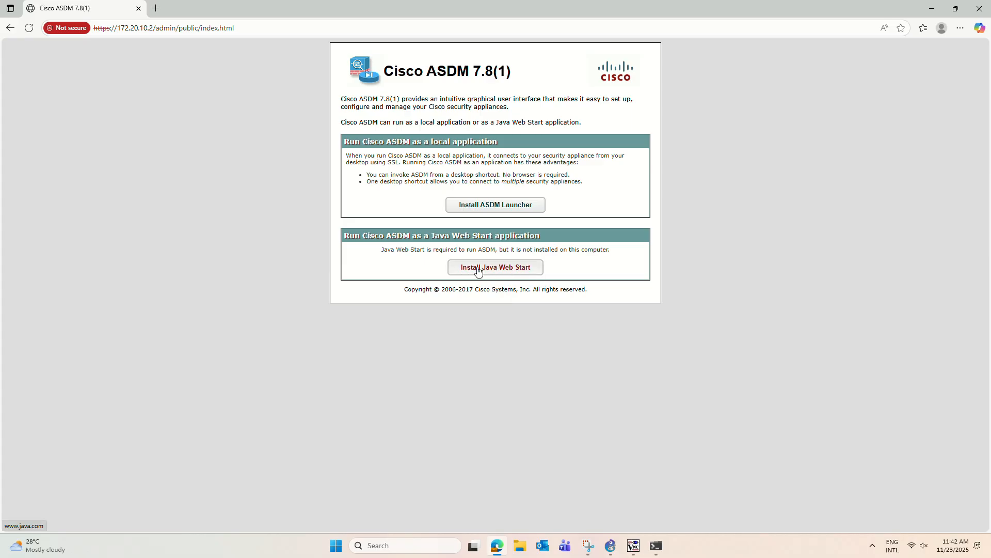
{"action": "left_click", "coordinate": [518, 272]}
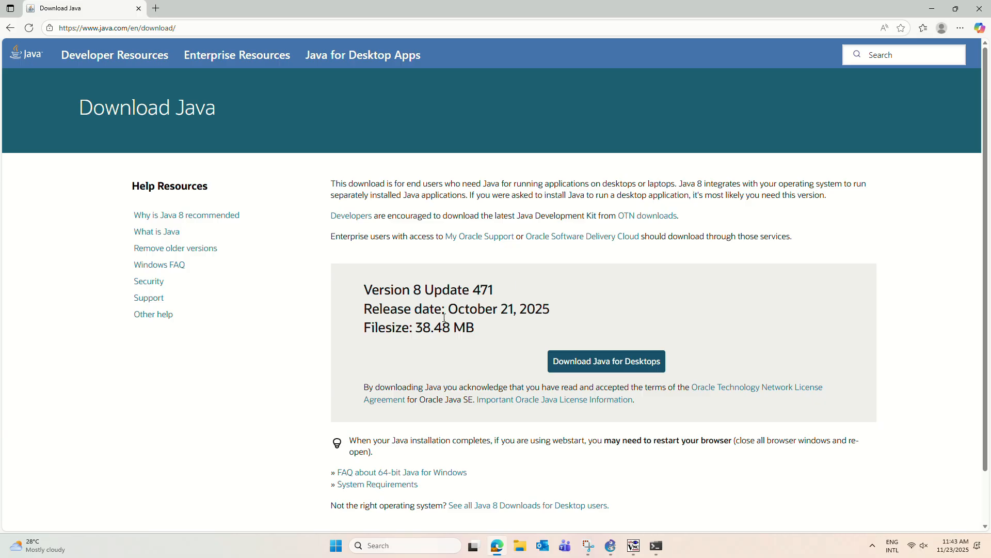
Download jre-8u471-windows-x64.exe for desktops and launch the installer
{"action": "left_click", "coordinate": [626, 364]}
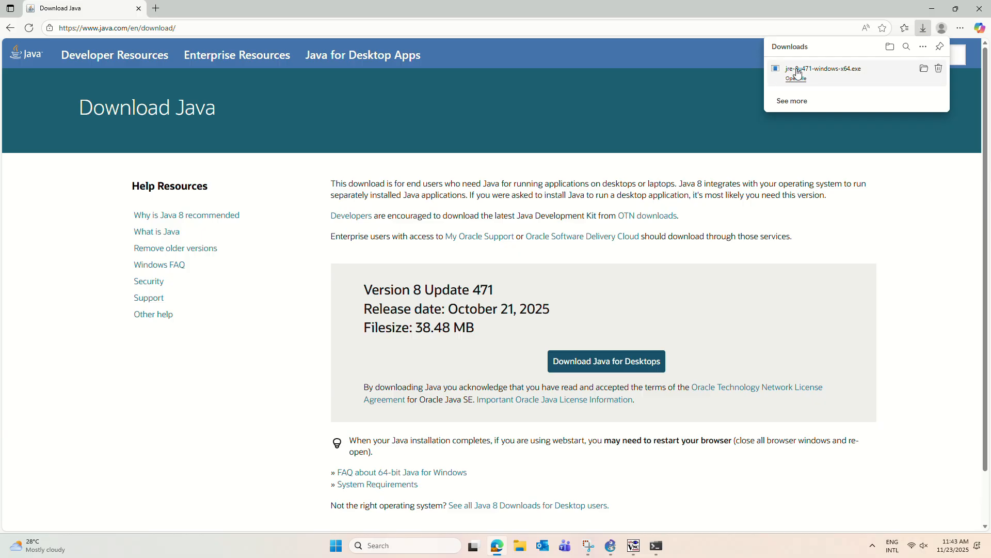
{"action": "left_click", "coordinate": [797, 72]}
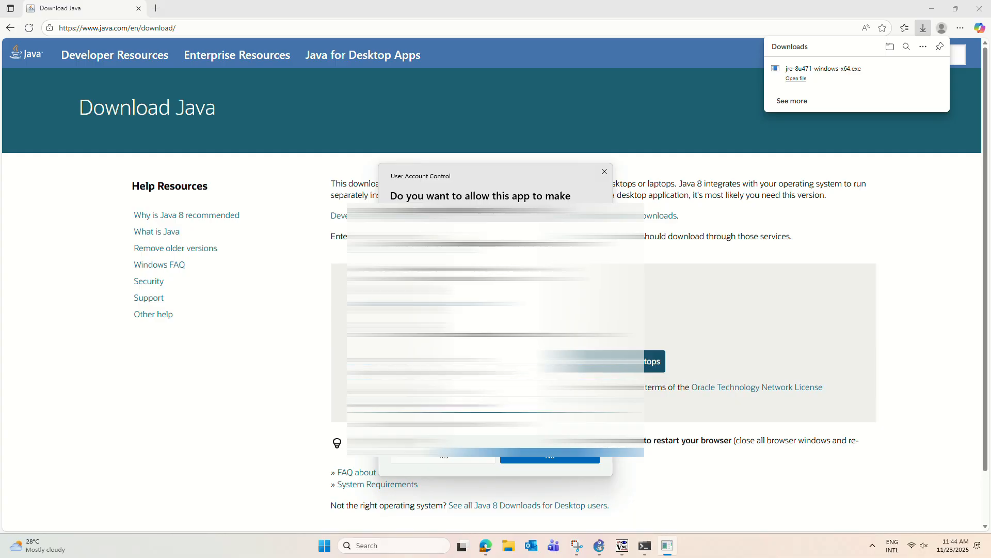
Approve the installer, install Java 8 Update 471, and close the finished setup
{"action": "key", "text": "alt+y"}
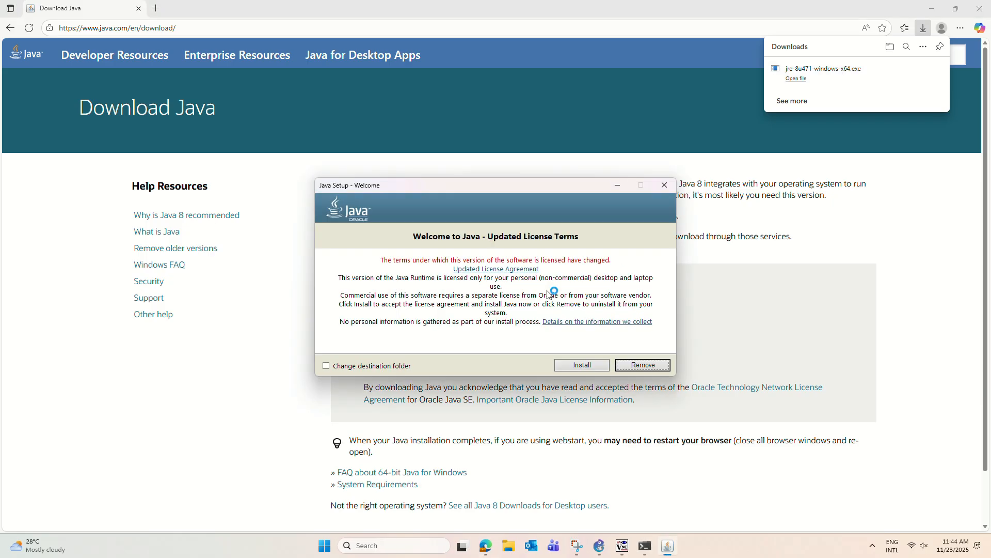
{"action": "left_click", "coordinate": [591, 366]}
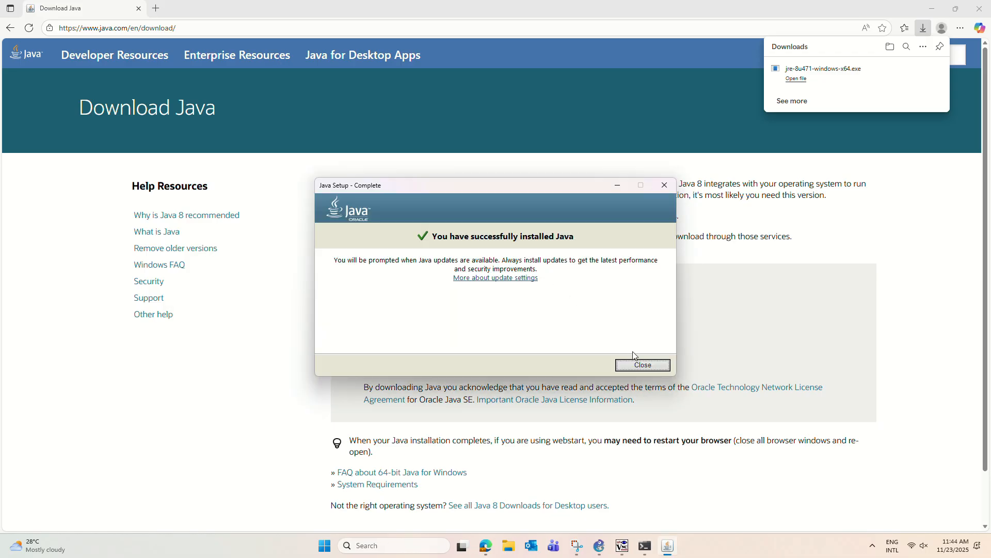
{"action": "left_click", "coordinate": [642, 365]}
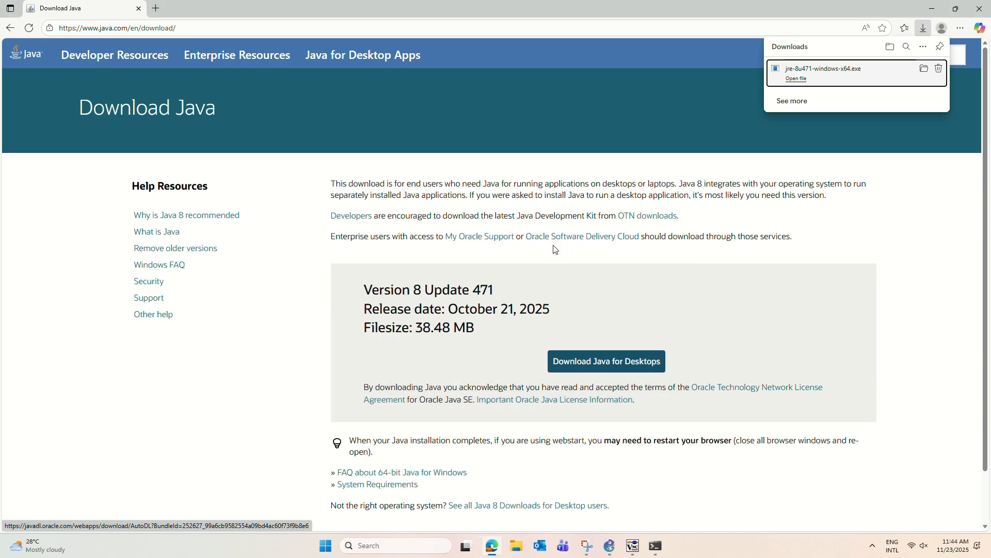
Back on the ASDM page, sign in with the ASA username and password to download dm-launcher.msi
{"action": "left_click", "coordinate": [10, 28]}
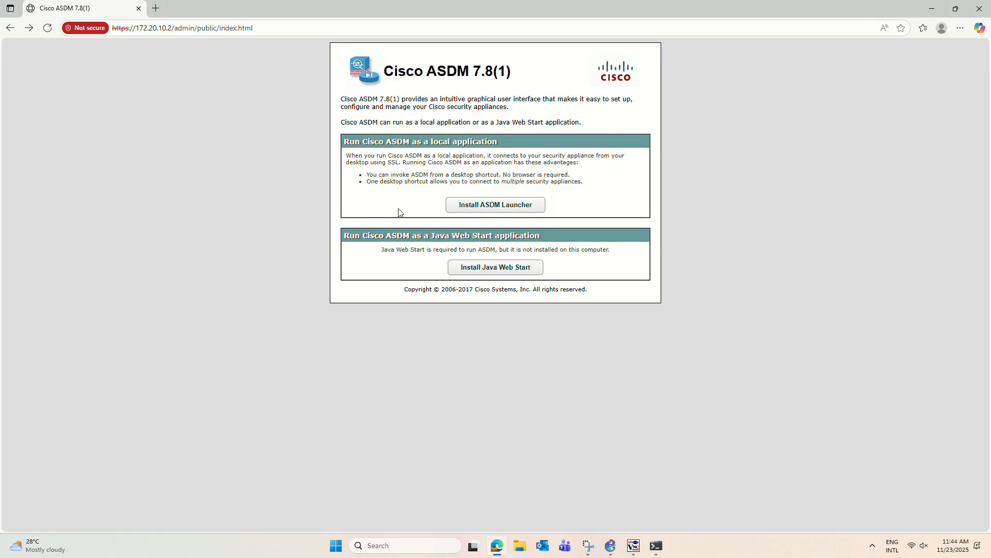
{"action": "left_click", "coordinate": [495, 205]}
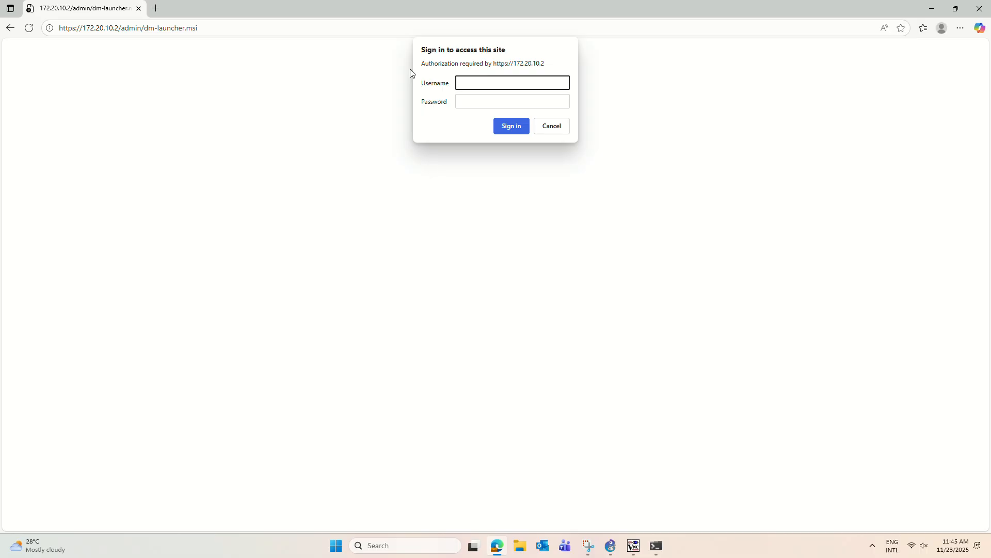
{"action": "type", "text": "kirivann"}
{"action": "key", "text": "Tab"}
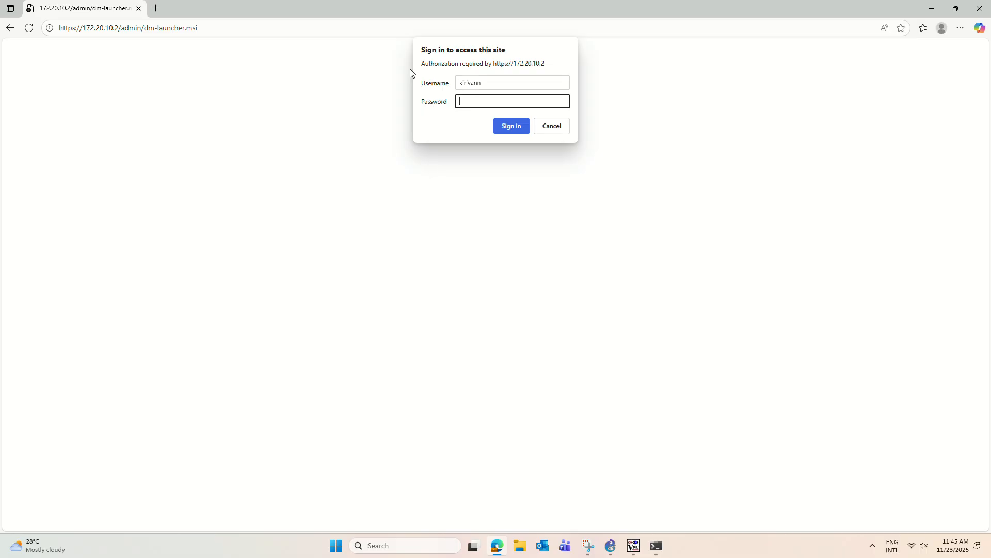
{"action": "type", "text": "********"}
{"action": "left_click", "coordinate": [518, 127]}
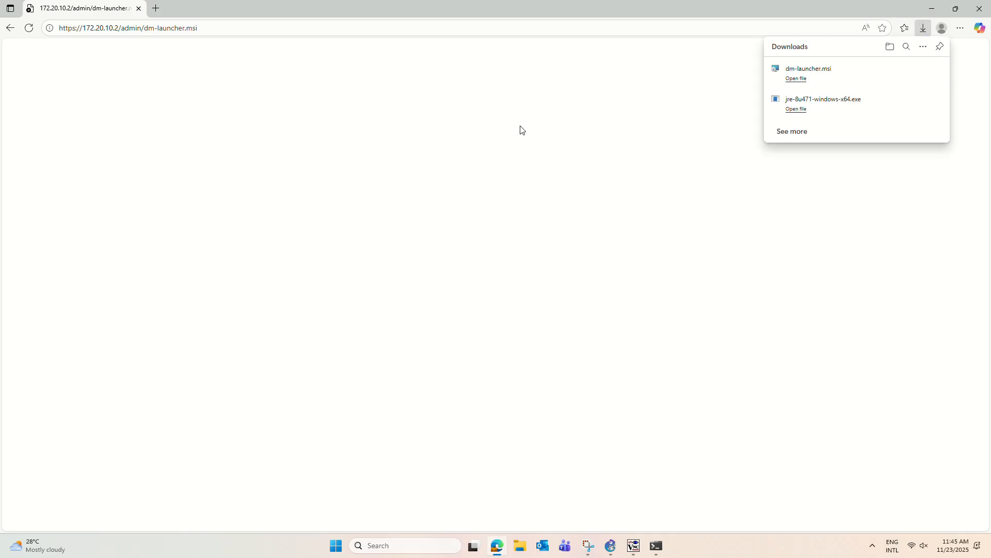
Run dm-launcher.msi and install the ASDM-IDM Launcher into the default Cisco Systems ASDM folder
{"action": "left_click", "coordinate": [800, 78]}
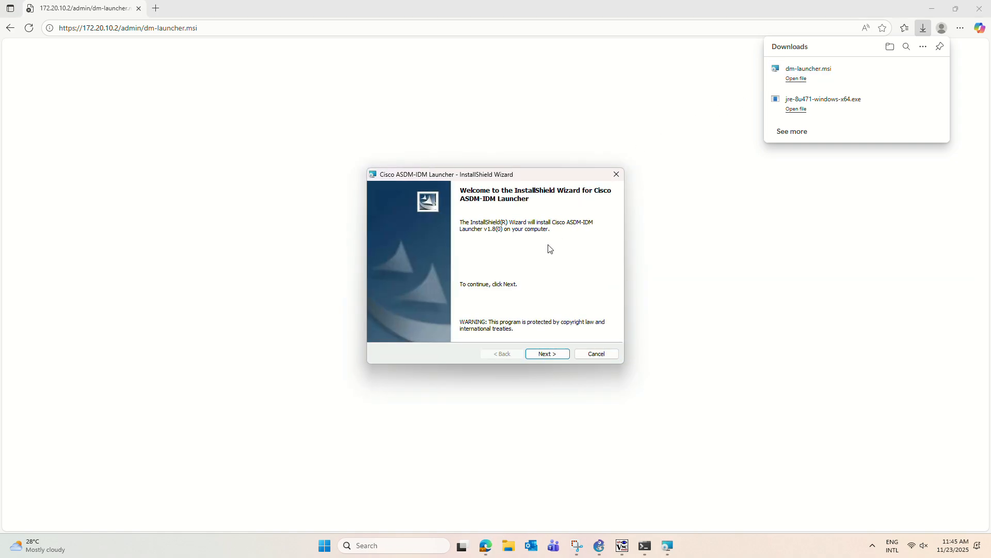
{"action": "left_click_drag", "start_coordinate": [549, 171], "coordinate": [554, 138]}
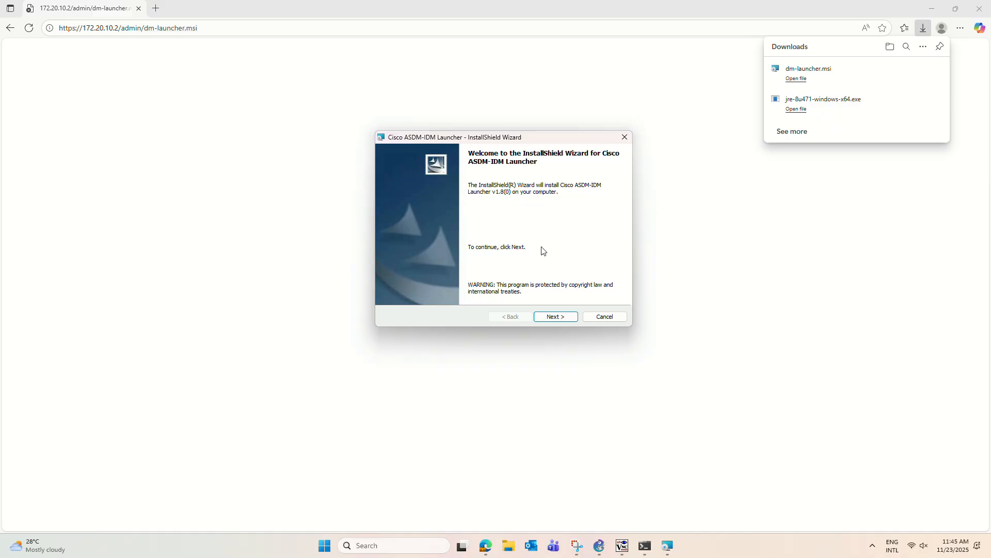
{"action": "left_click", "coordinate": [565, 320]}
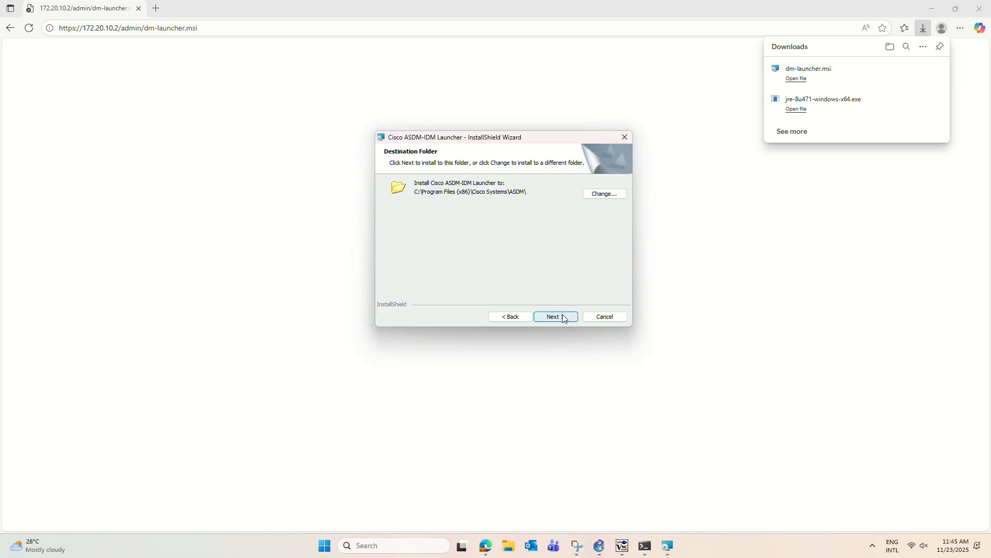
{"action": "left_click", "coordinate": [564, 319]}
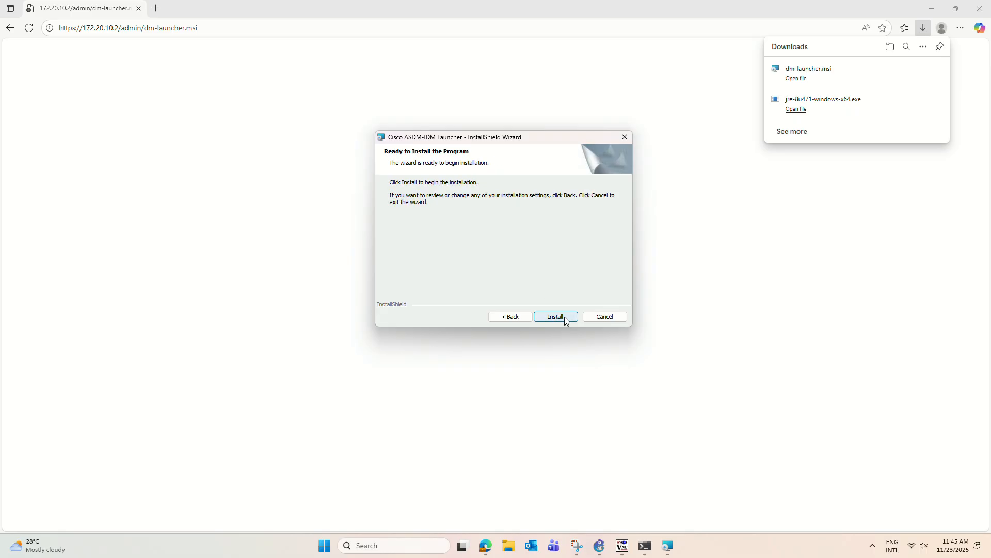
{"action": "left_click", "coordinate": [567, 321]}
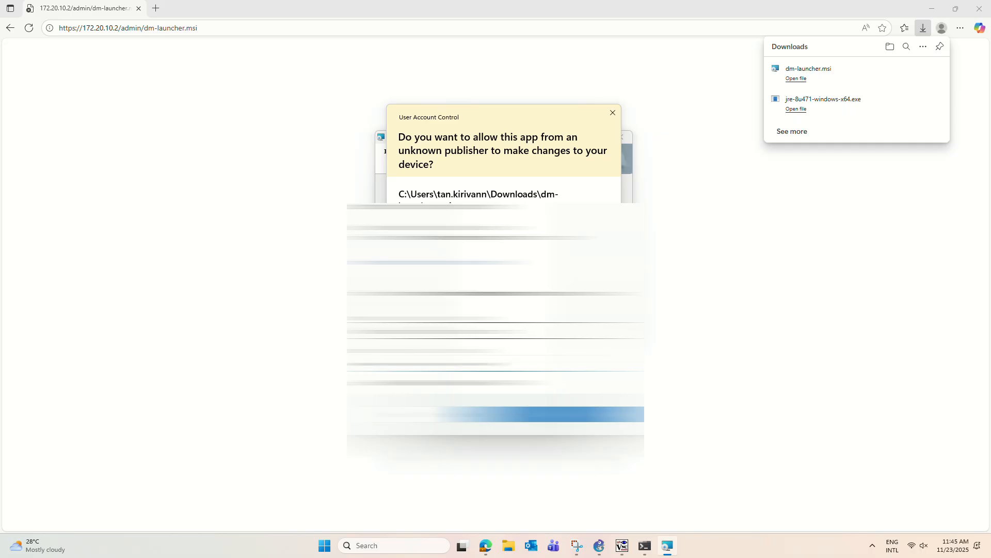
{"action": "left_click", "coordinate": [476, 330]}
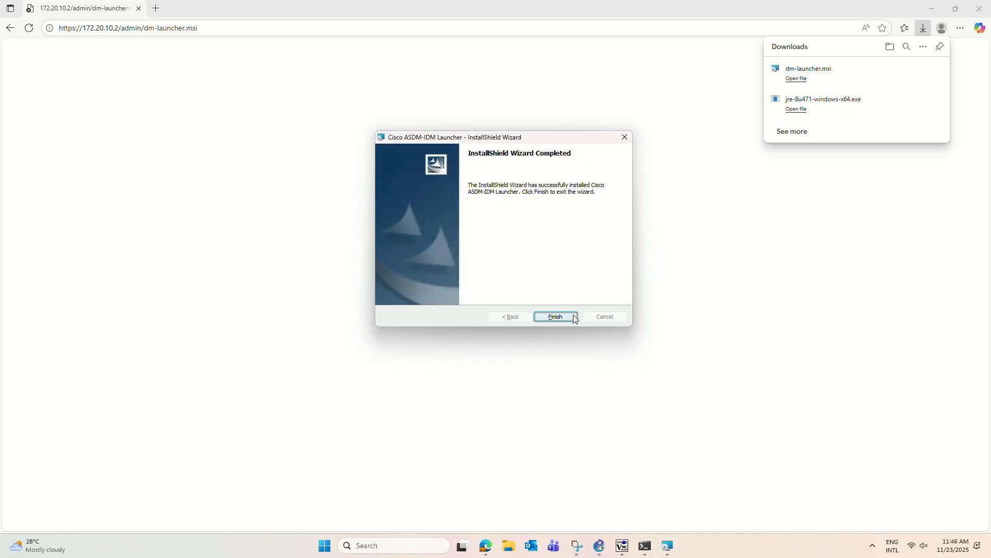
{"action": "left_click", "coordinate": [573, 317]}
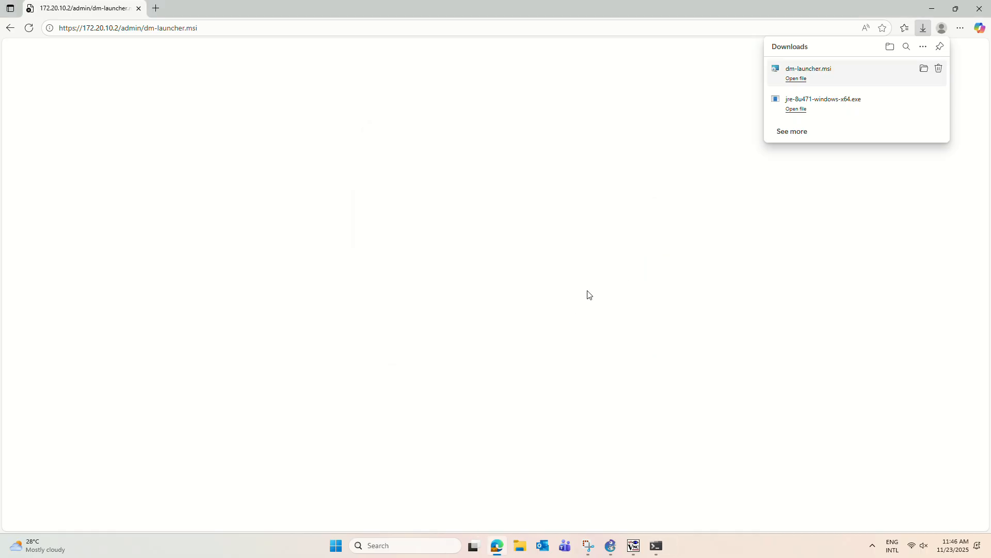
Minimize Edge, GNS3, the TightVNC ASA console and the command prompt window
{"action": "left_click", "coordinate": [932, 9]}
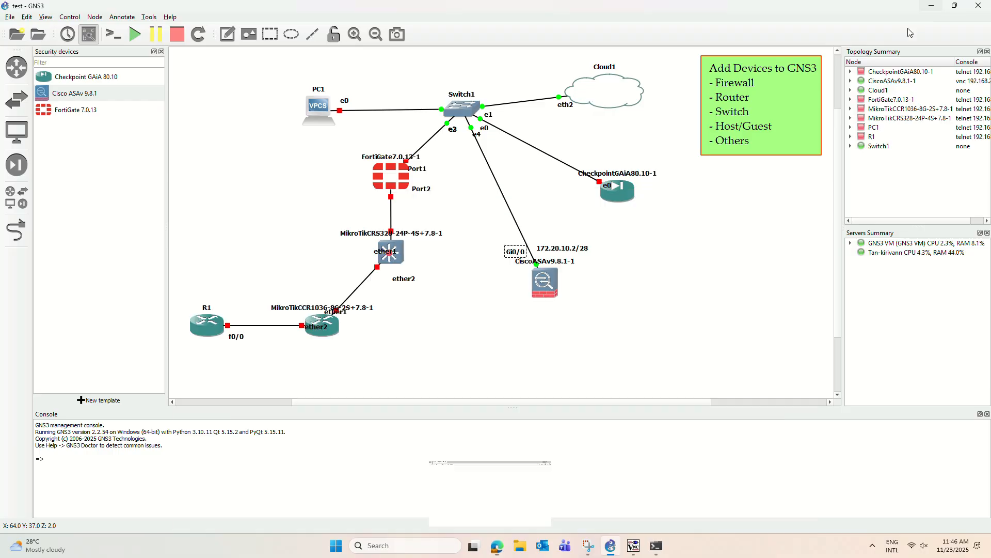
{"action": "left_click", "coordinate": [932, 9]}
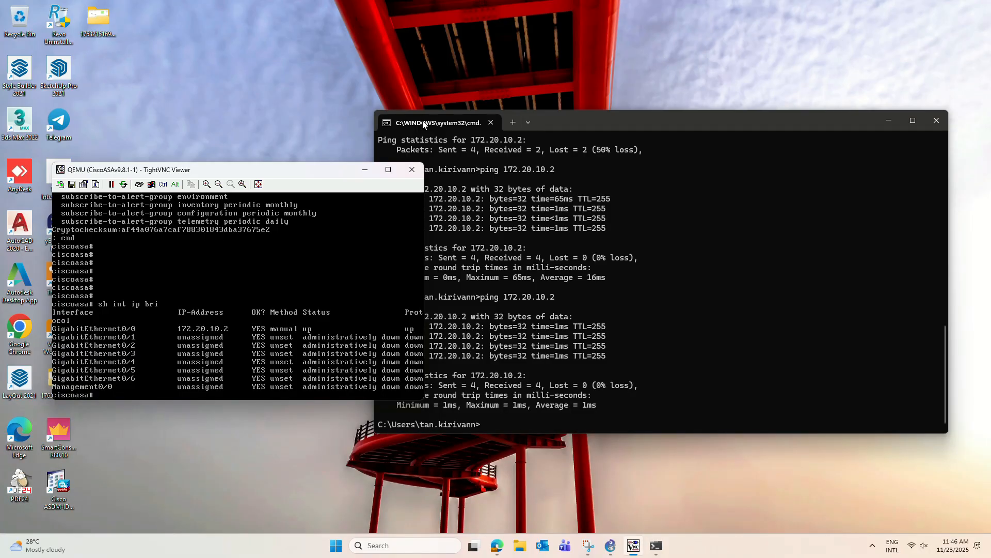
{"action": "left_click", "coordinate": [365, 172]}
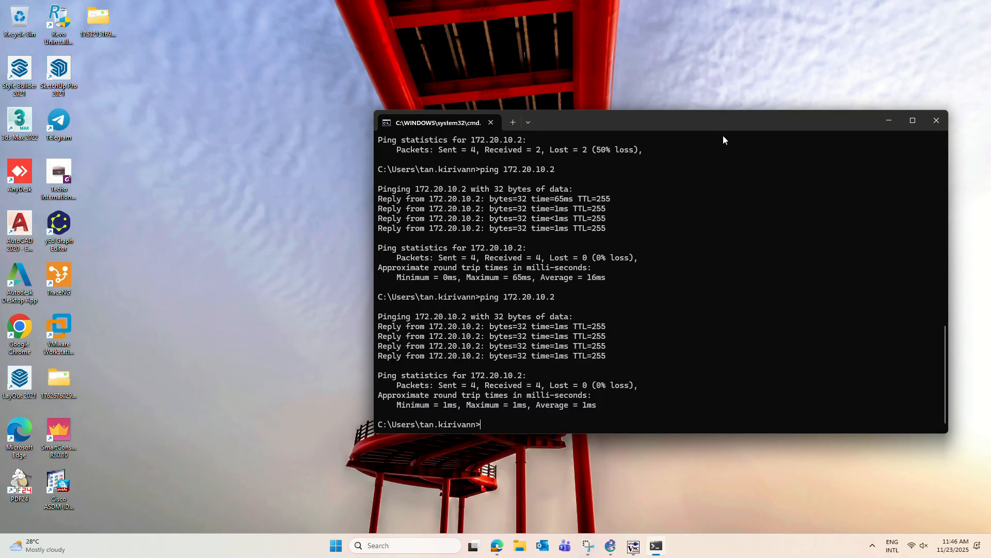
{"action": "left_click", "coordinate": [887, 118]}
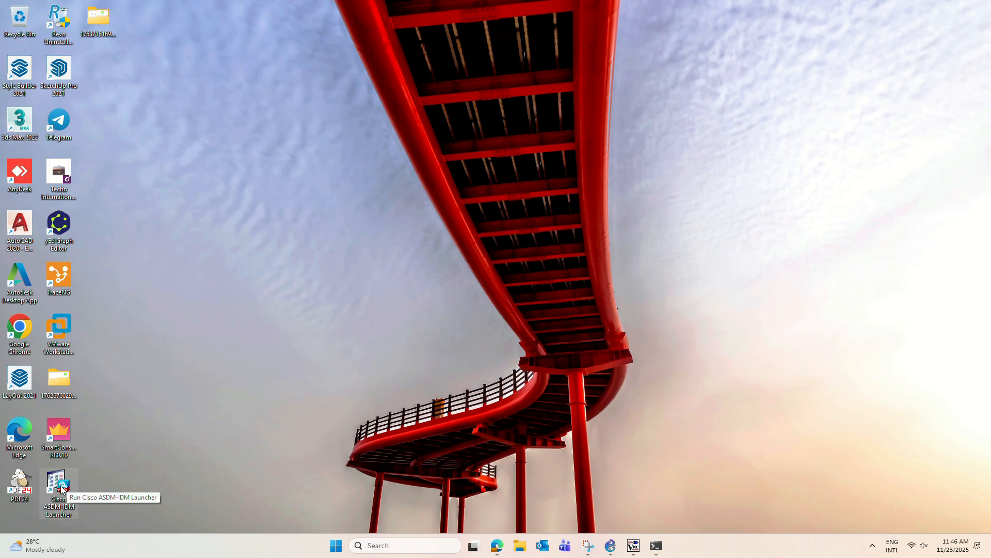
Log in to 172.20.10.2 with the ASA credentials, accepting the certificate and license warnings
{"action": "double_click", "coordinate": [61, 488]}
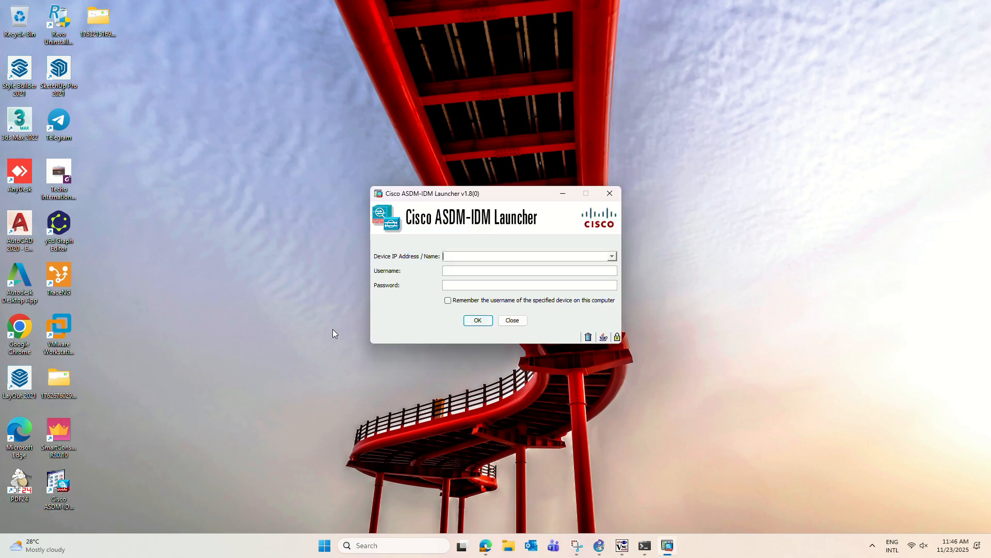
{"action": "left_click_drag", "start_coordinate": [522, 193], "coordinate": [534, 182]}
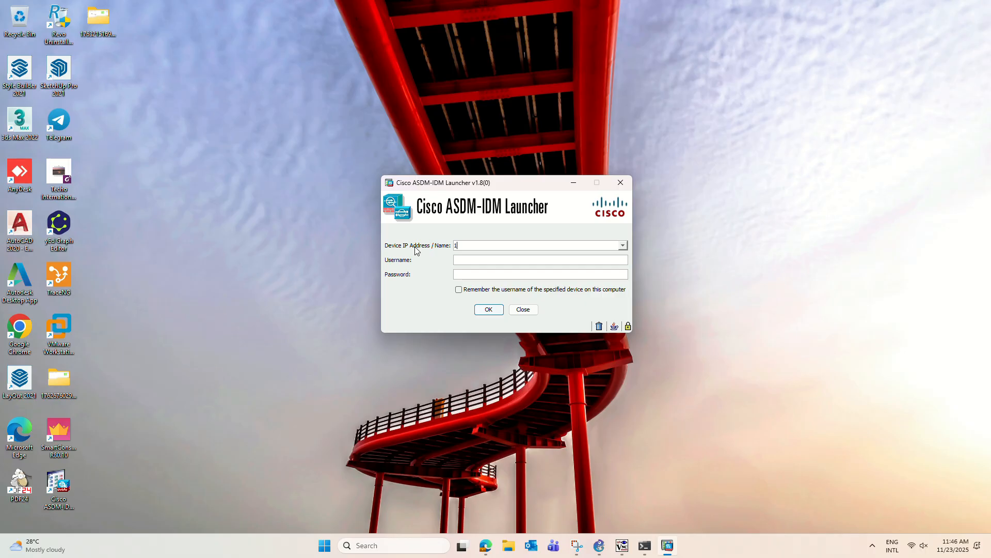
{"action": "type", "text": "72.20.10.2"}
{"action": "left_click", "coordinate": [469, 258]}
{"action": "type", "text": "kiriva"}
{"action": "type", "text": "••••••••"}
{"action": "left_click", "coordinate": [495, 310]}
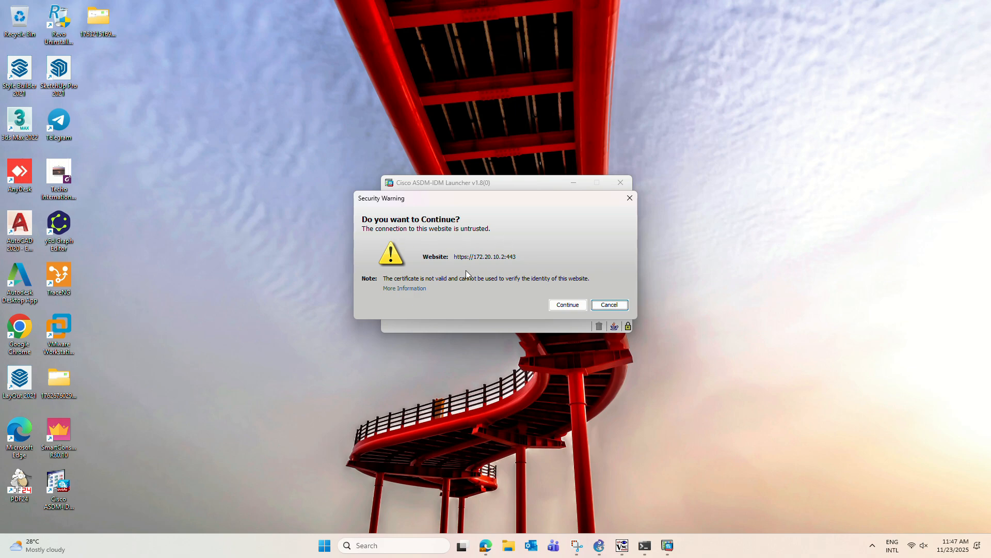
{"action": "left_click", "coordinate": [570, 306]}
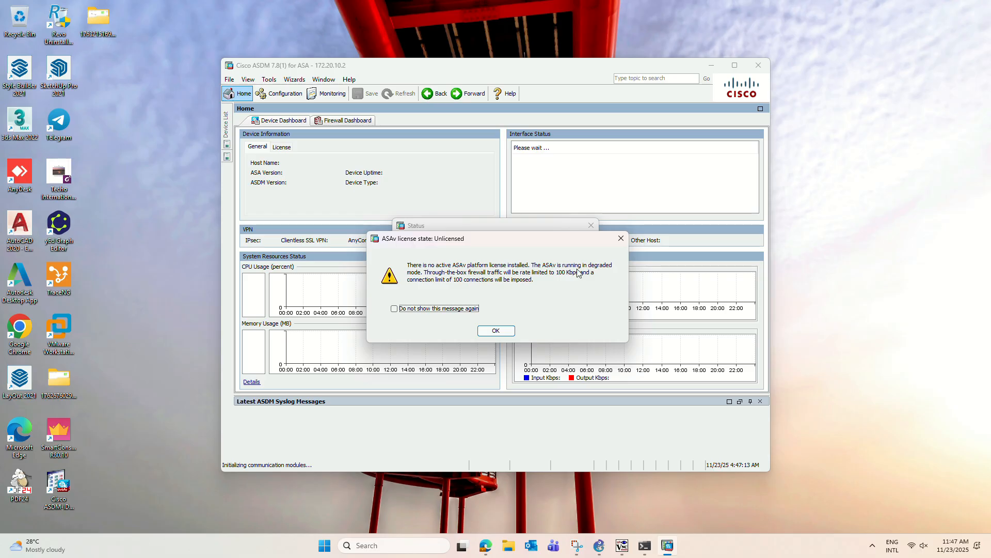
{"action": "left_click", "coordinate": [496, 332]}
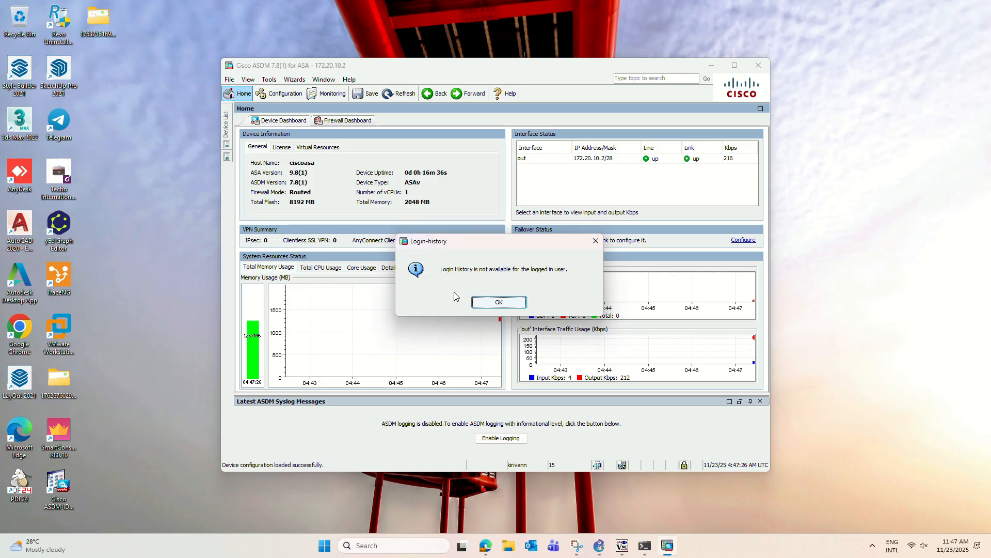
Dismiss the login-history notice and maximize the ASDM window
{"action": "left_click", "coordinate": [486, 304]}
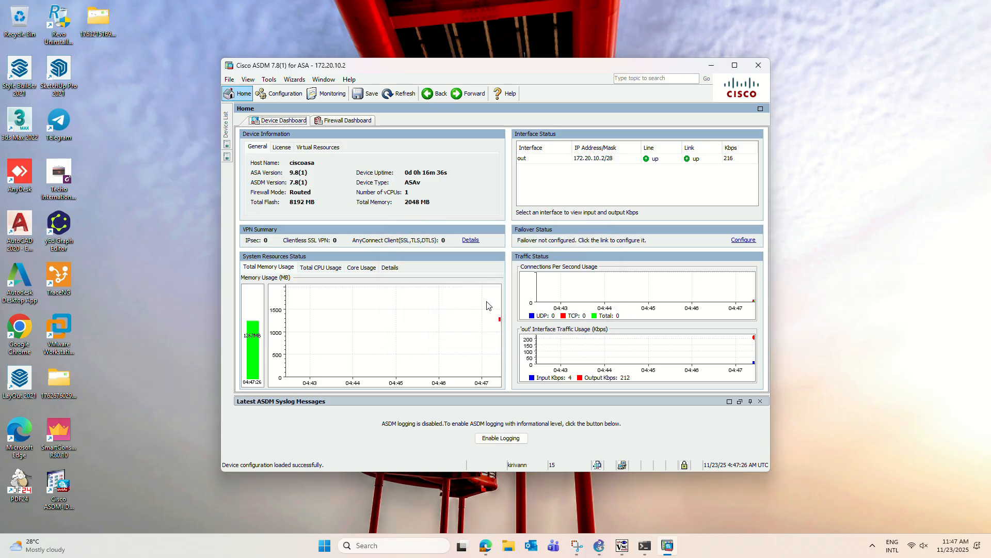
{"action": "left_click", "coordinate": [734, 65]}
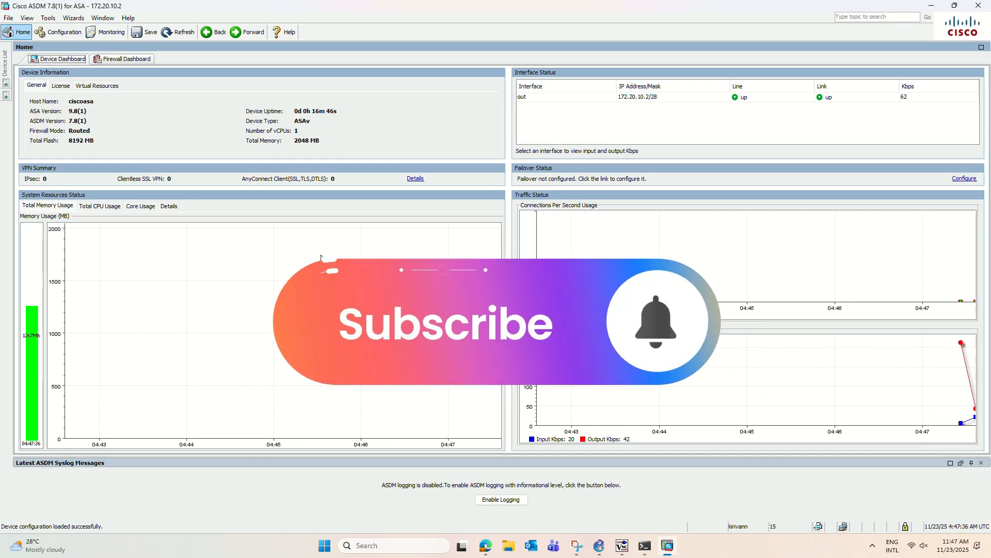
{"action": "left_click", "coordinate": [598, 546]}
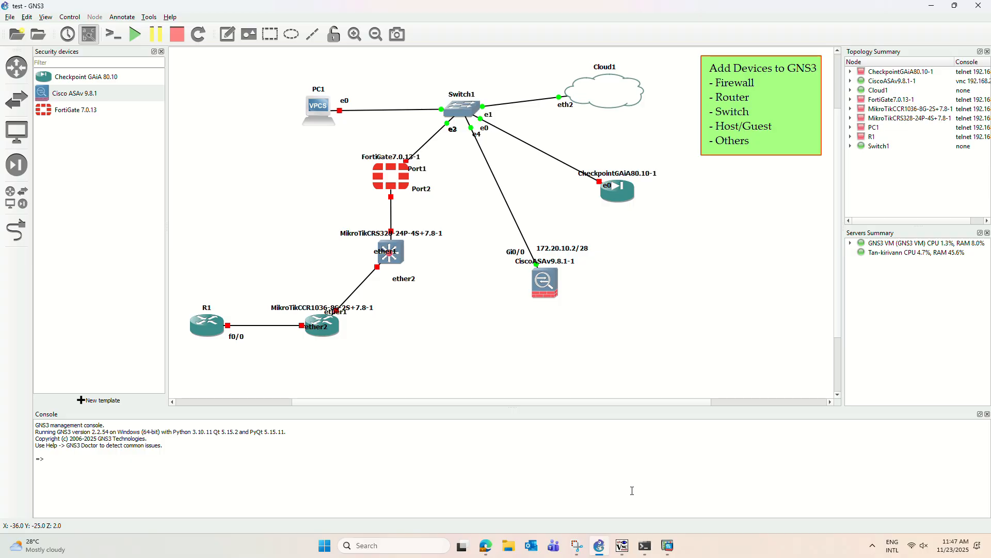
{"action": "left_click", "coordinate": [668, 546]}
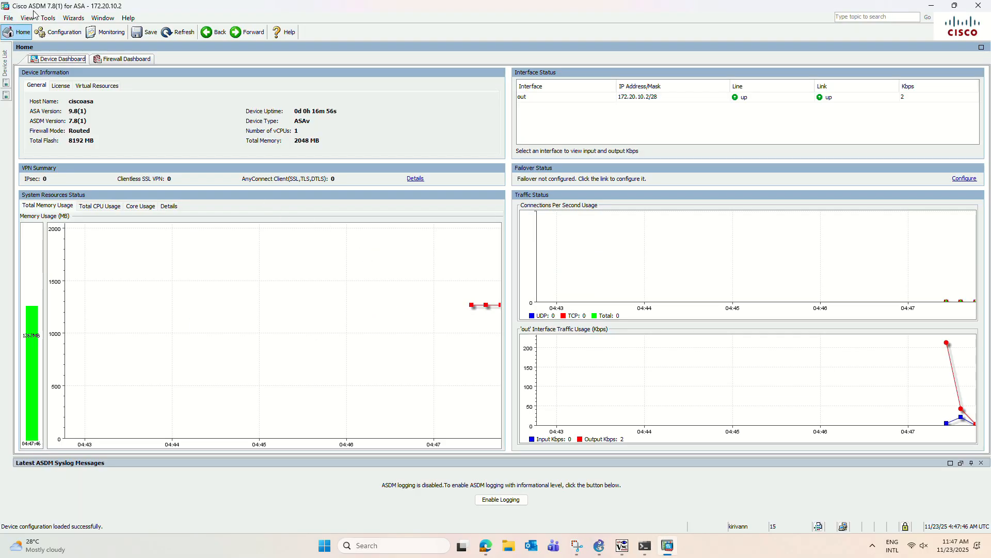
Open Configuration > Interface Settings > Interfaces to list GigabitEthernet0/0 'out' at 172.20.10.2
{"action": "left_click", "coordinate": [60, 34]}
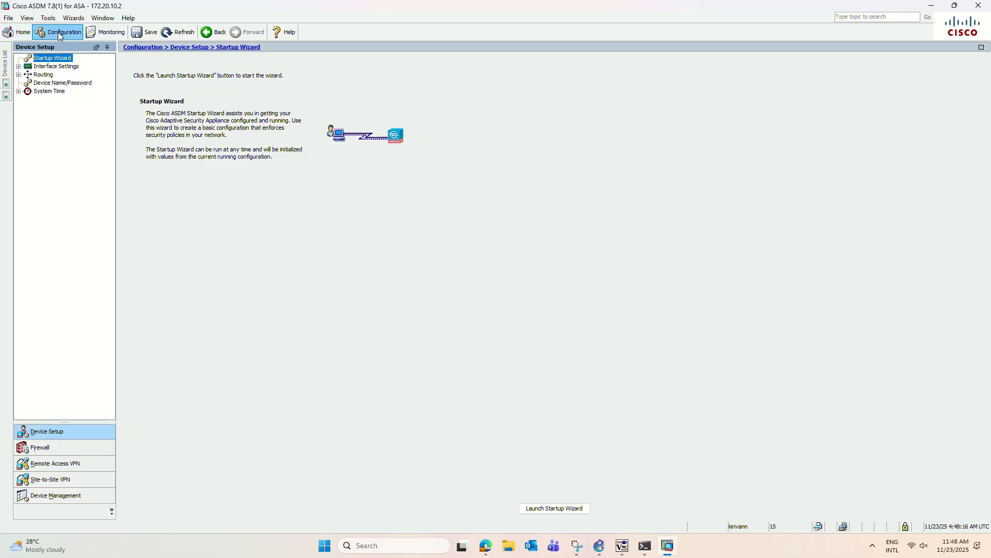
{"action": "left_click", "coordinate": [54, 67]}
{"action": "left_click", "coordinate": [53, 76]}
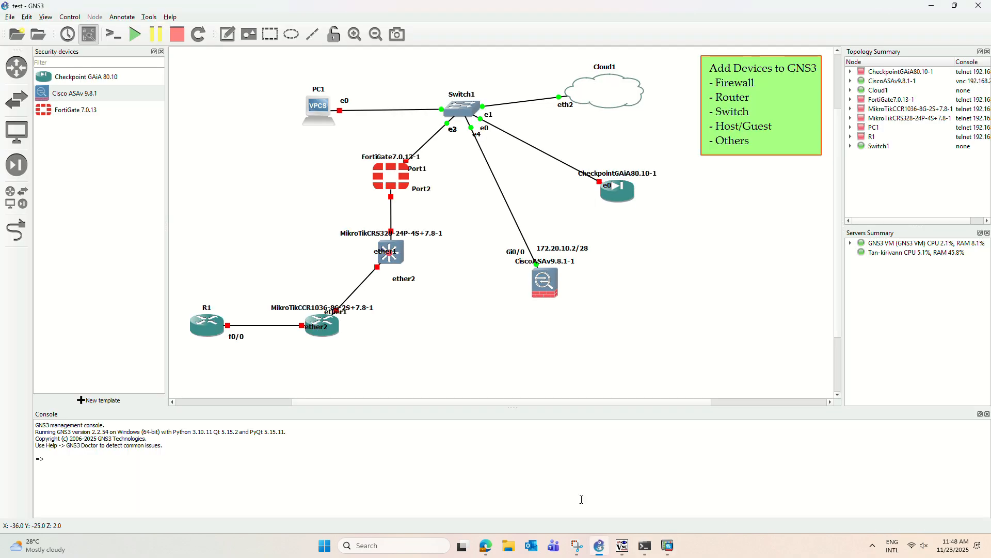
Switch to GNS3's topology, review the CiscoASAv console output, then minimize the console
{"action": "key", "text": "alt+Tab"}
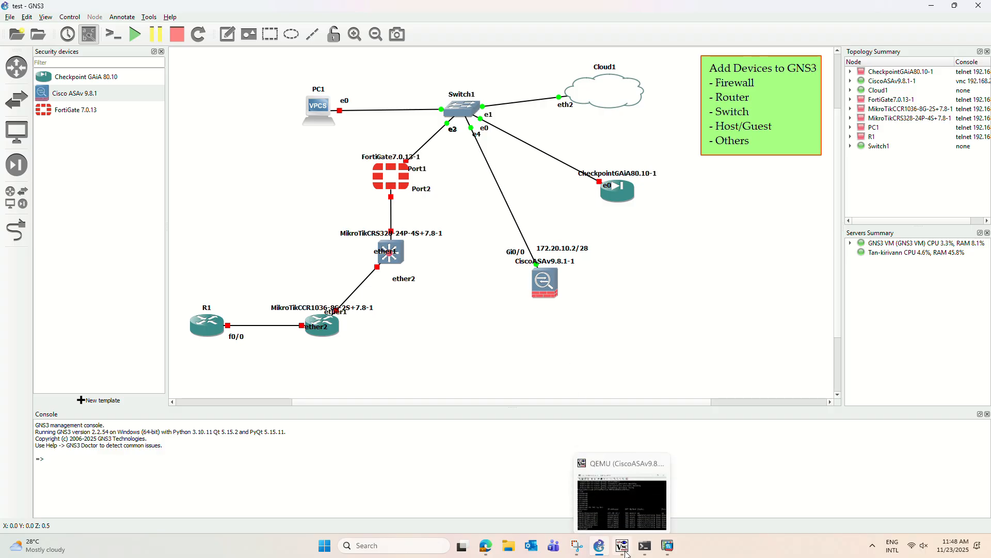
{"action": "left_click", "coordinate": [623, 496]}
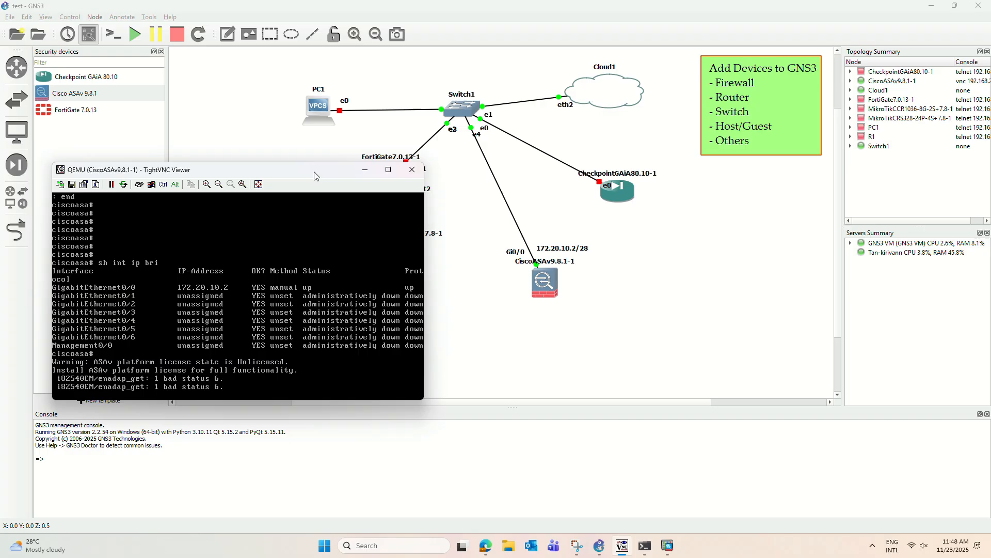
{"action": "left_click_drag", "start_coordinate": [316, 176], "coordinate": [339, 192]}
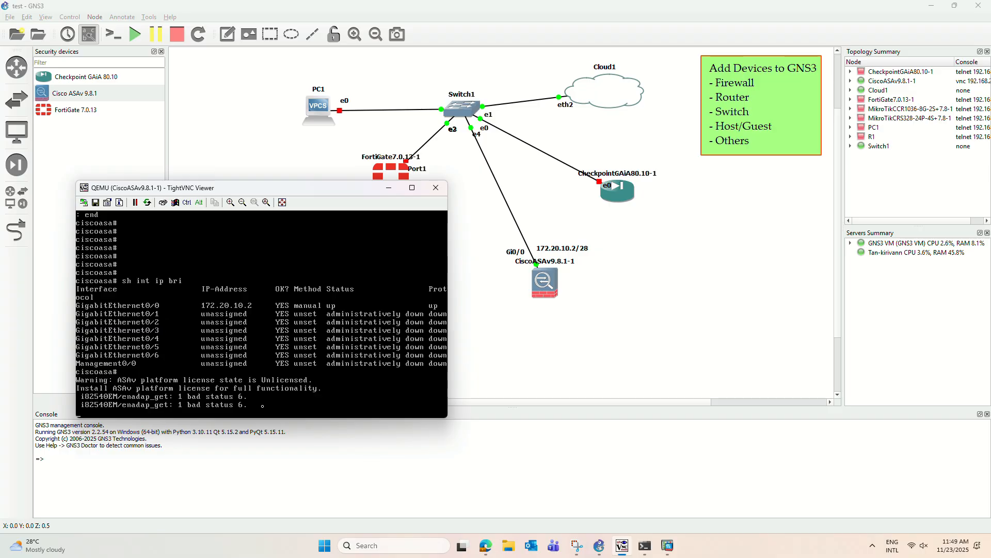
{"action": "left_click", "coordinate": [389, 189]}
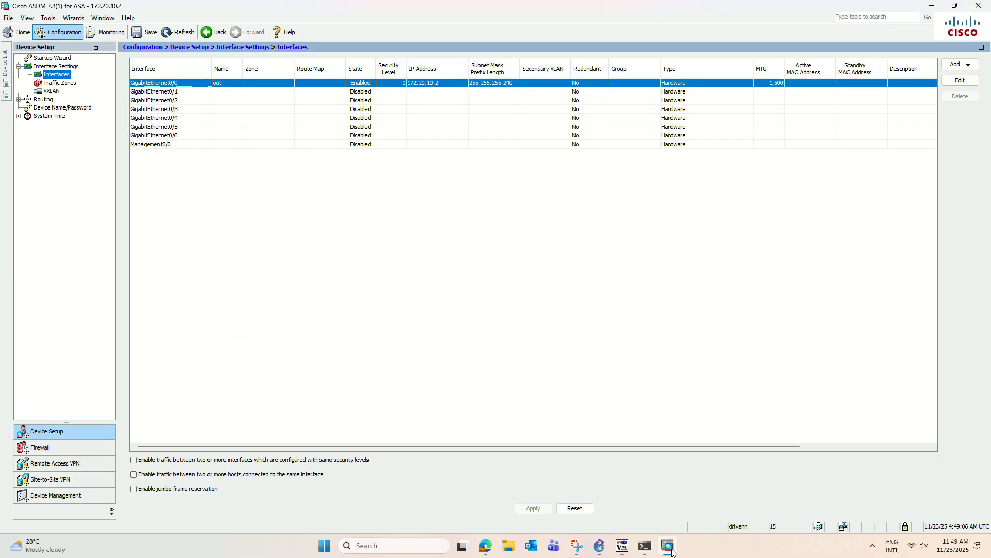
{"action": "left_click", "coordinate": [668, 545]}
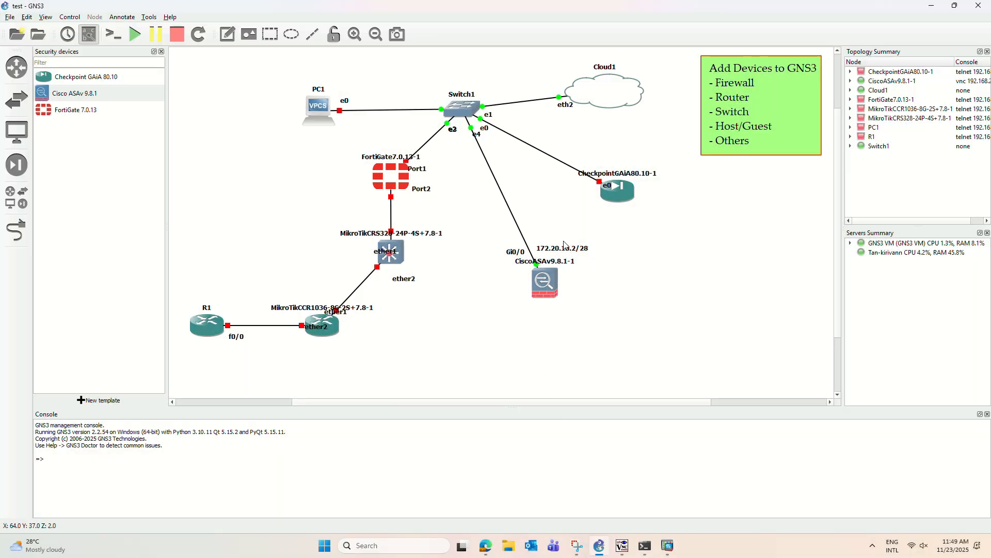
{"action": "left_click_drag", "start_coordinate": [603, 232], "coordinate": [480, 335]}
{"action": "left_click", "coordinate": [478, 339]}
{"action": "left_click", "coordinate": [667, 546]}
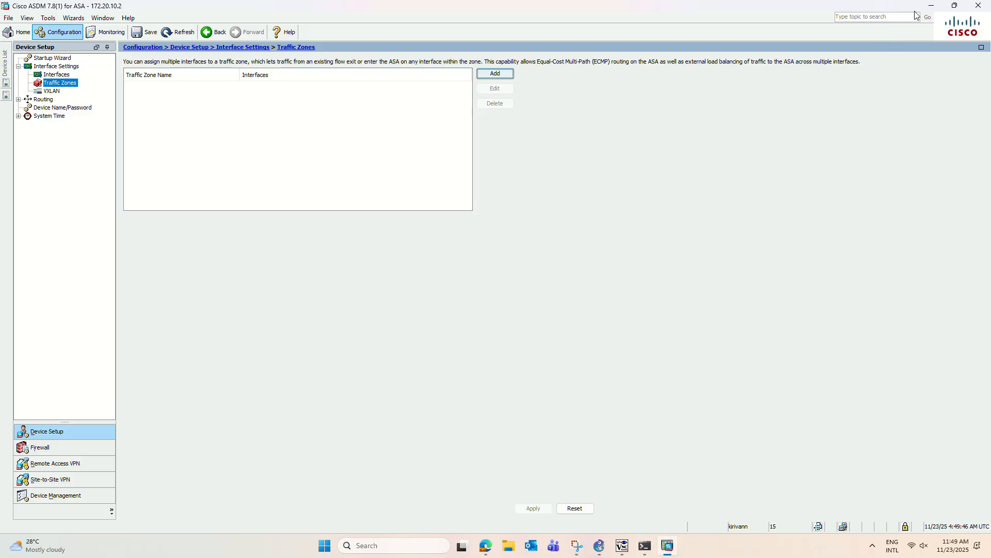
{"action": "left_click", "coordinate": [932, 7]}
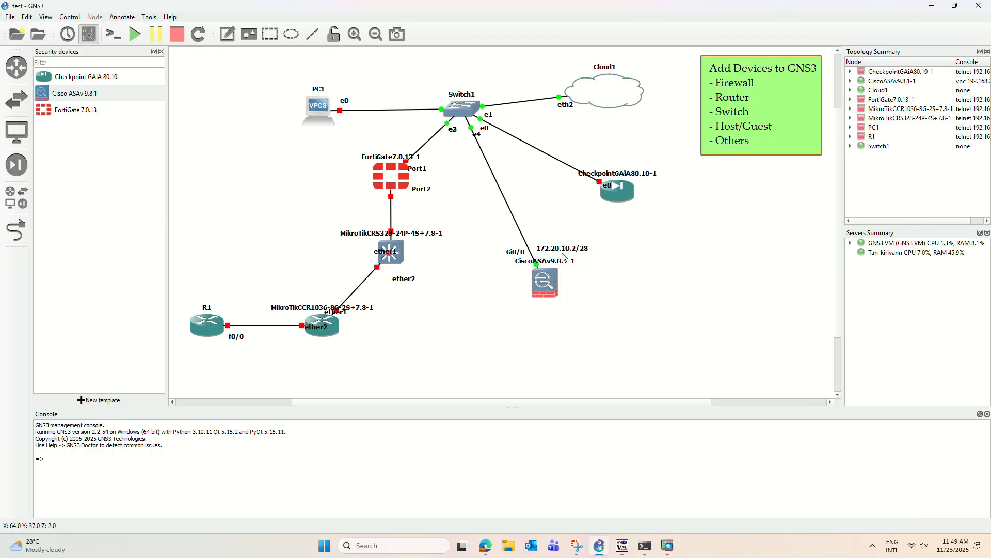